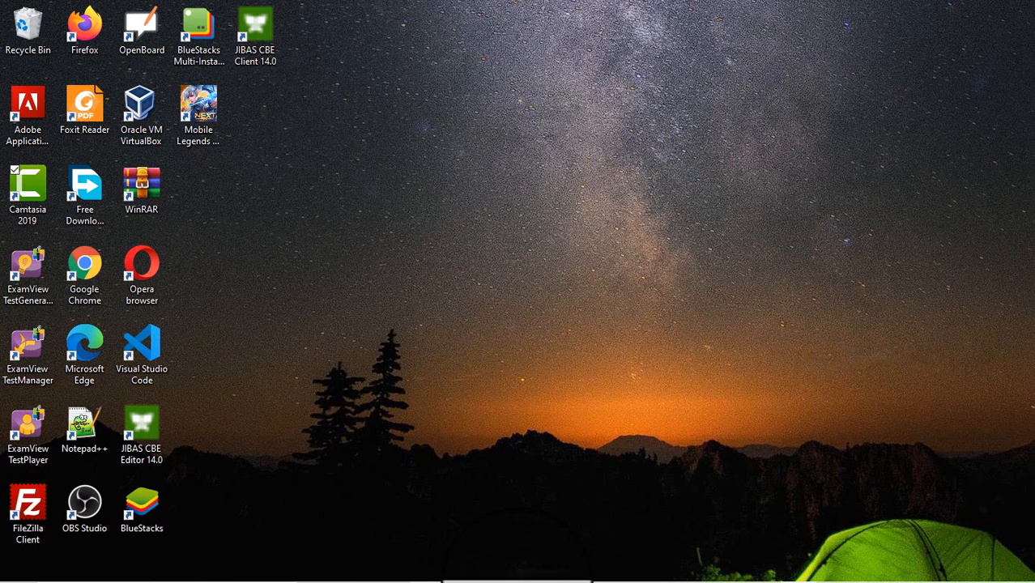
Step: Restore the minimized Word document 'soal usp mtk minat' from the taskbar
mouse_move(486, 579)
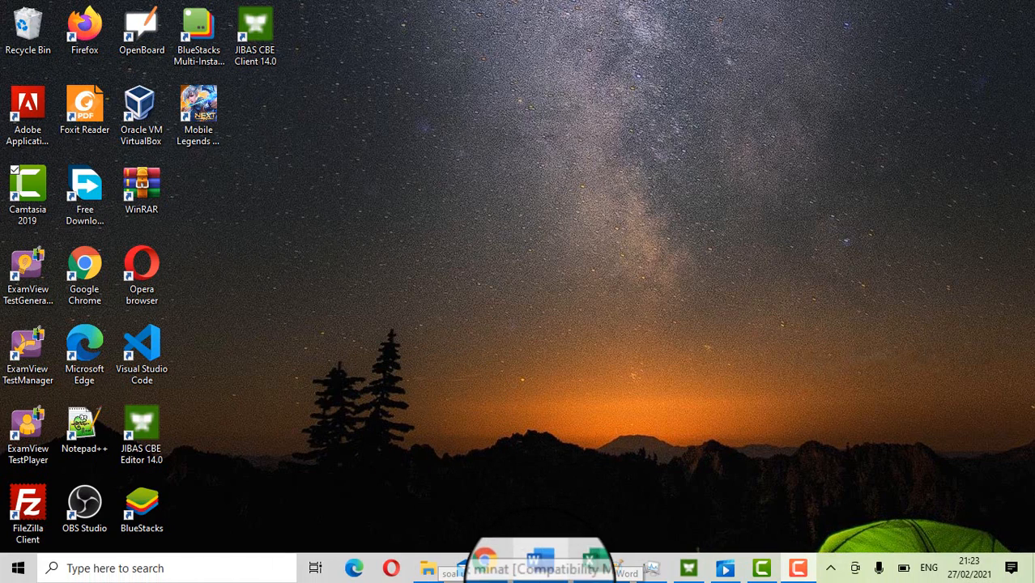
click(542, 572)
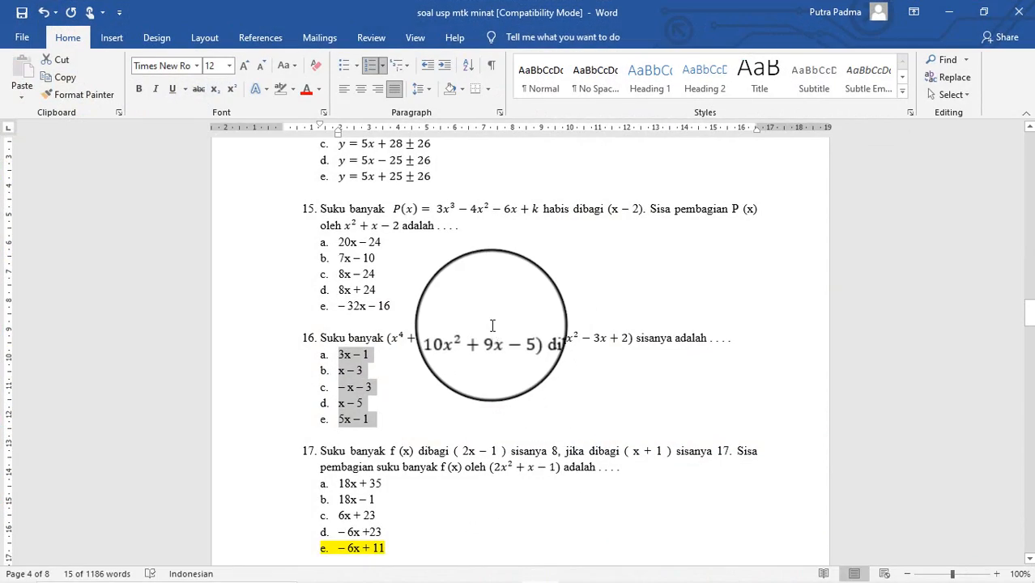
scroll(492, 325, up, 3)
scroll(493, 325, down, 5)
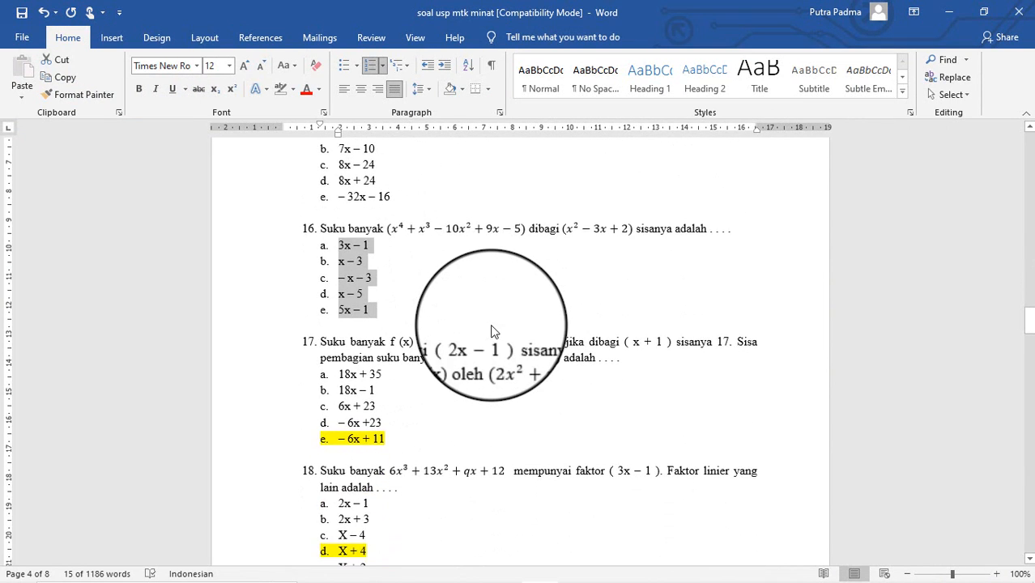
scroll(494, 328, up, 1)
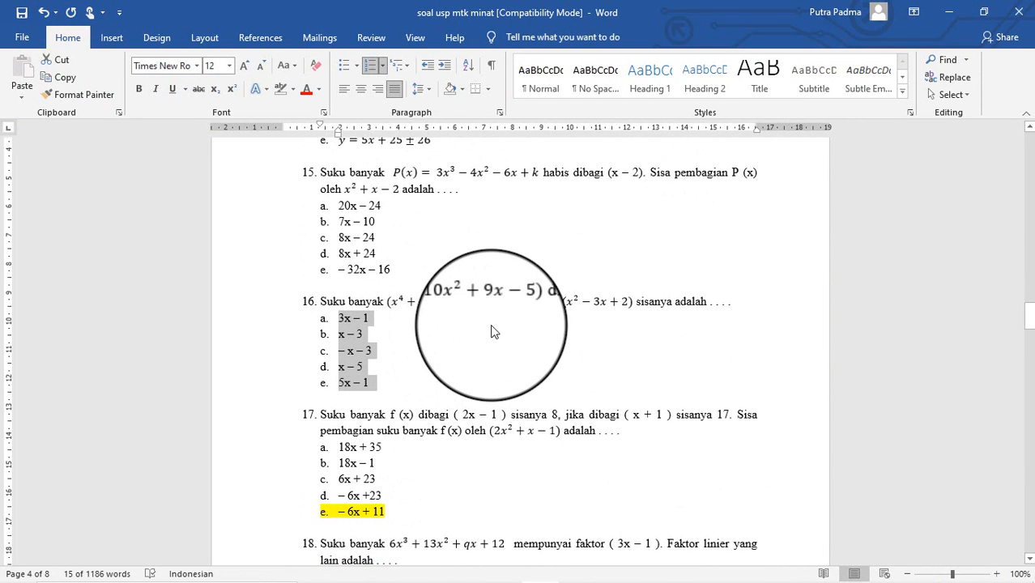
scroll(493, 328, down, 3)
scroll(492, 328, up, 3)
scroll(491, 325, down, 3)
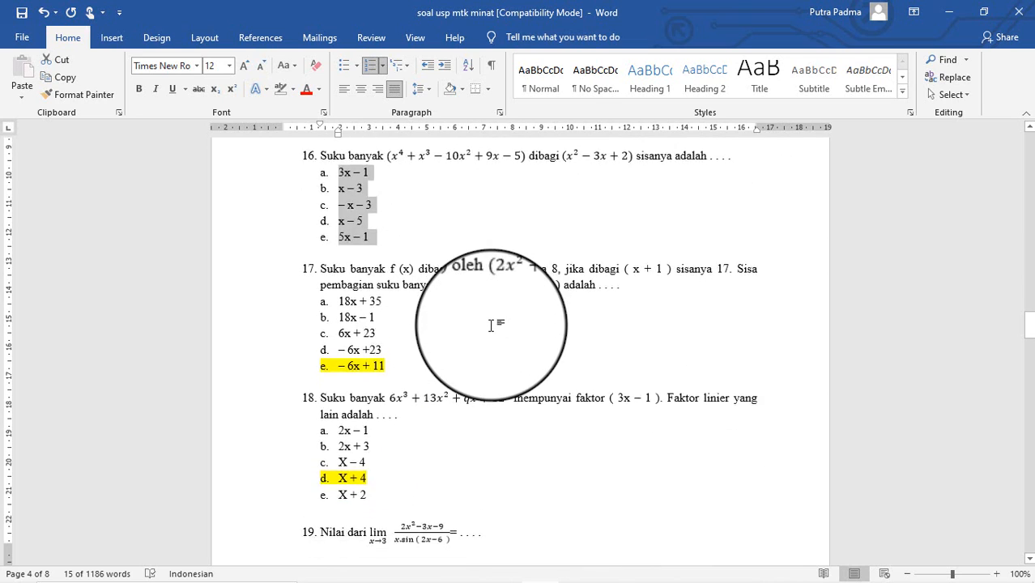
scroll(491, 326, up, 3)
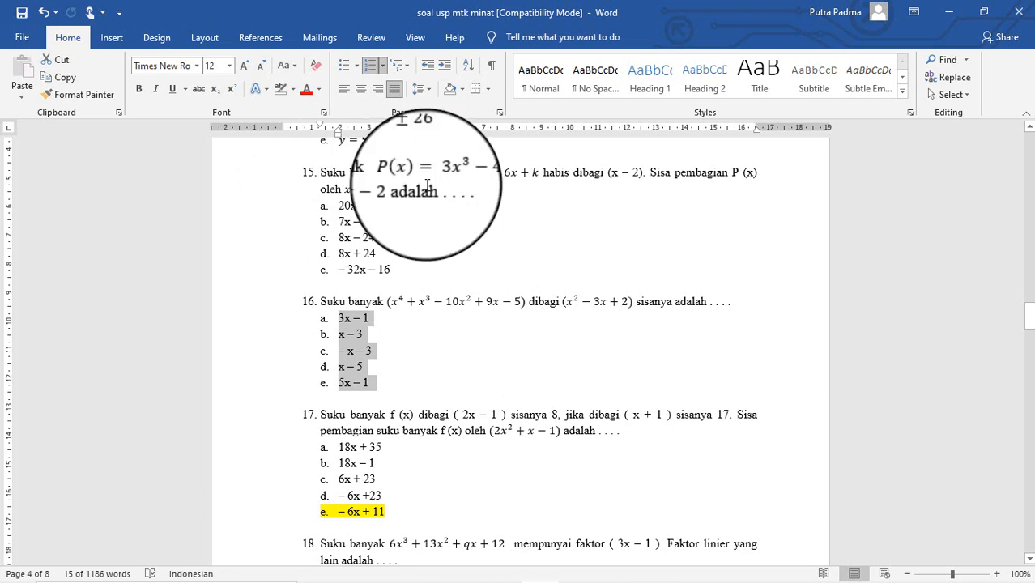
scroll(457, 336, down, 3)
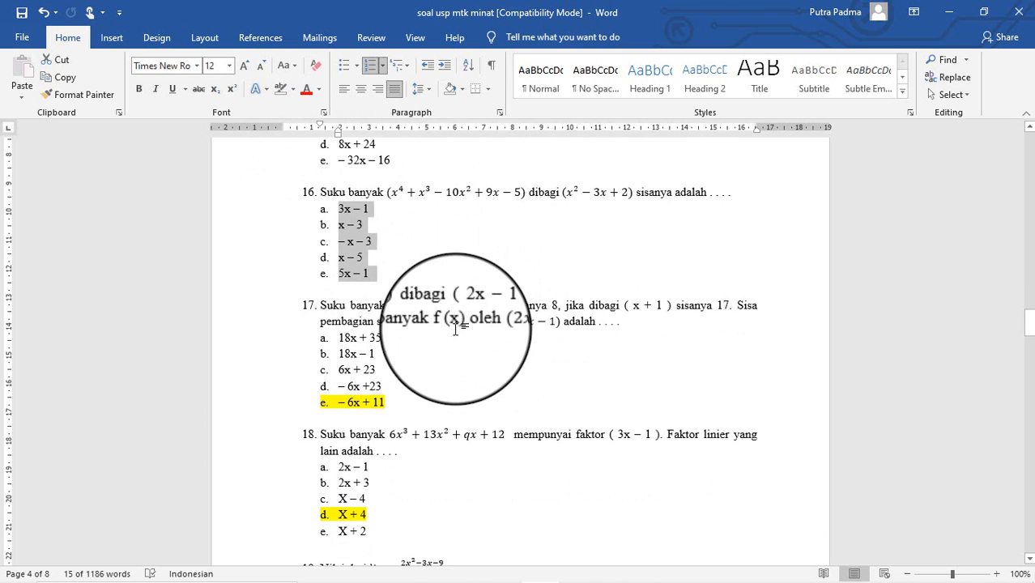
scroll(458, 267, up, 2)
scroll(456, 329, up, 5)
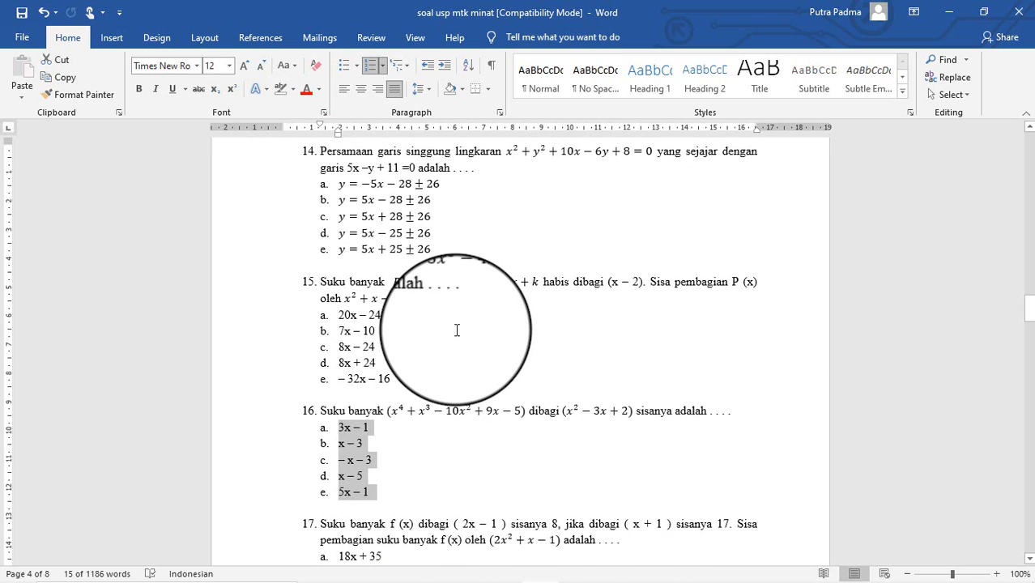
scroll(456, 329, down, 5)
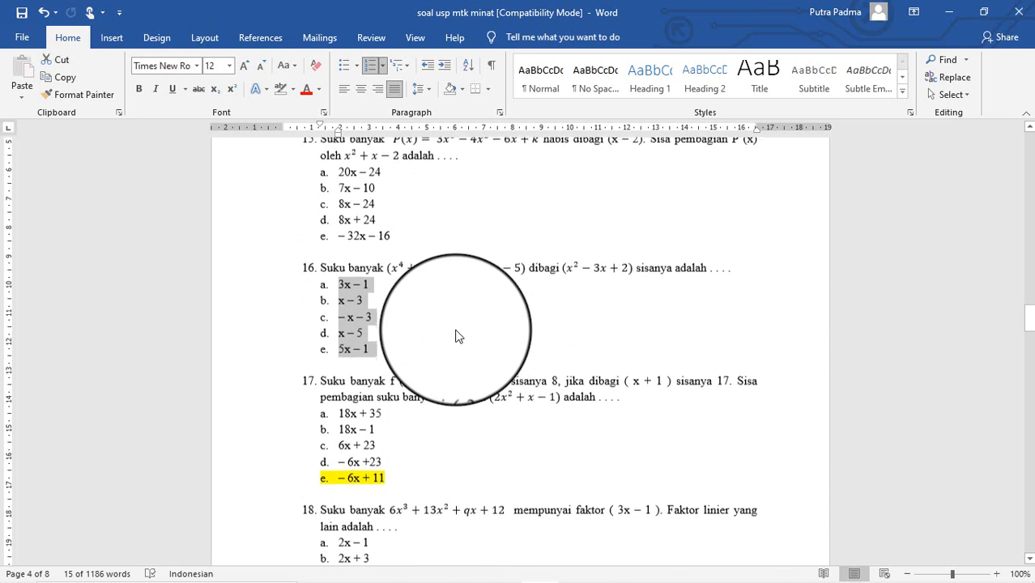
mouse_move(567, 577)
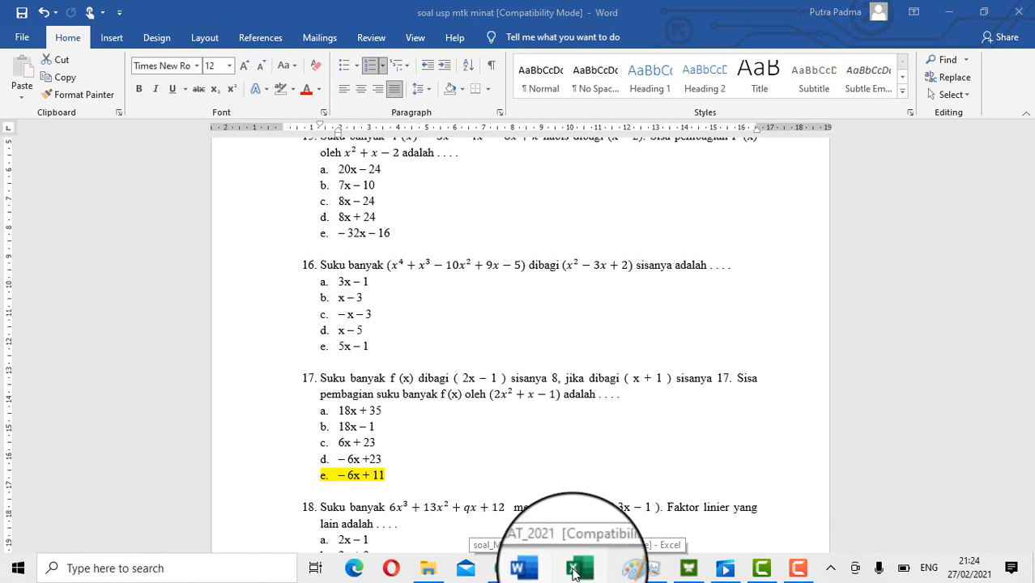
click(574, 569)
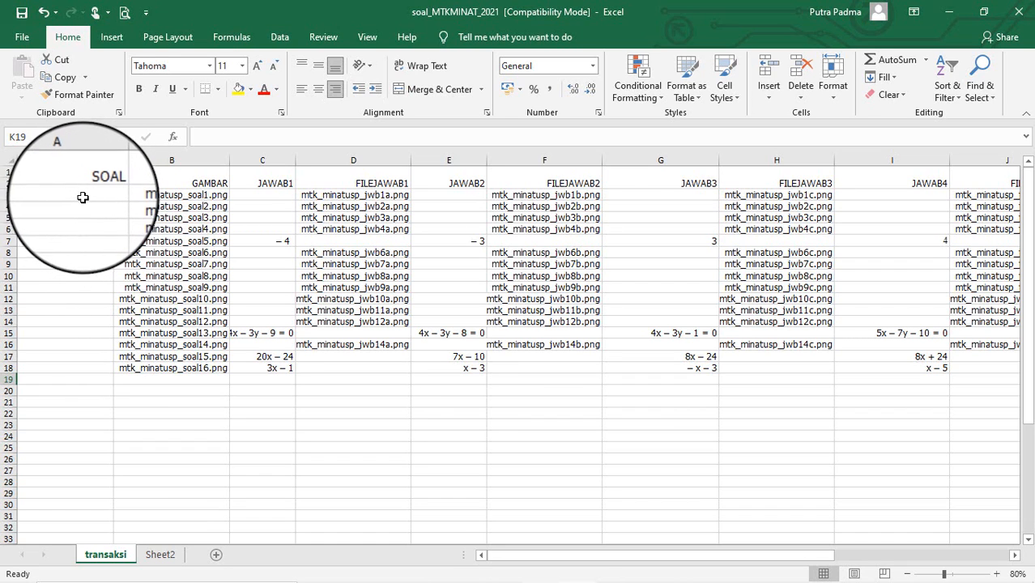
click(539, 578)
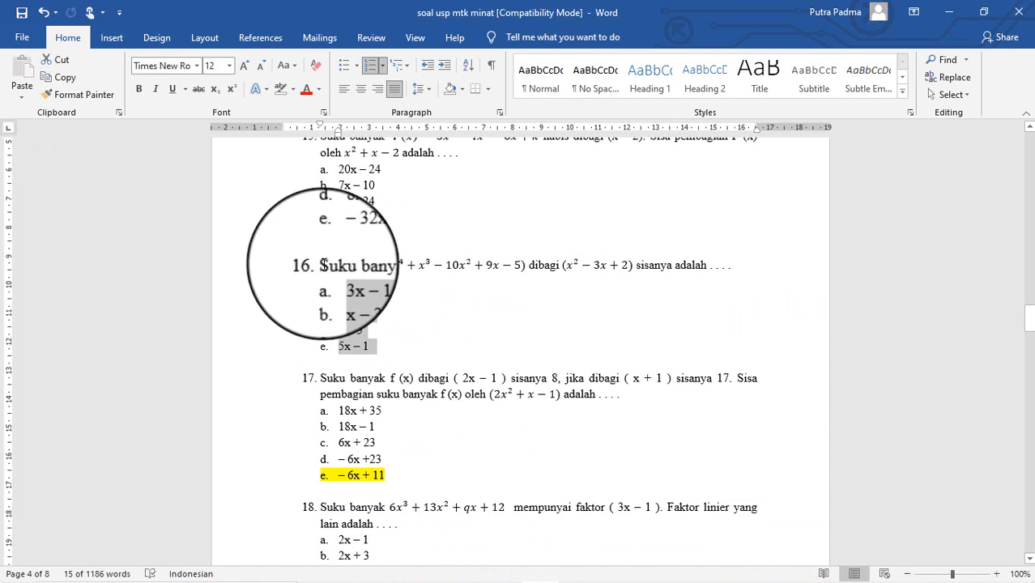
drag(321, 264, 682, 261)
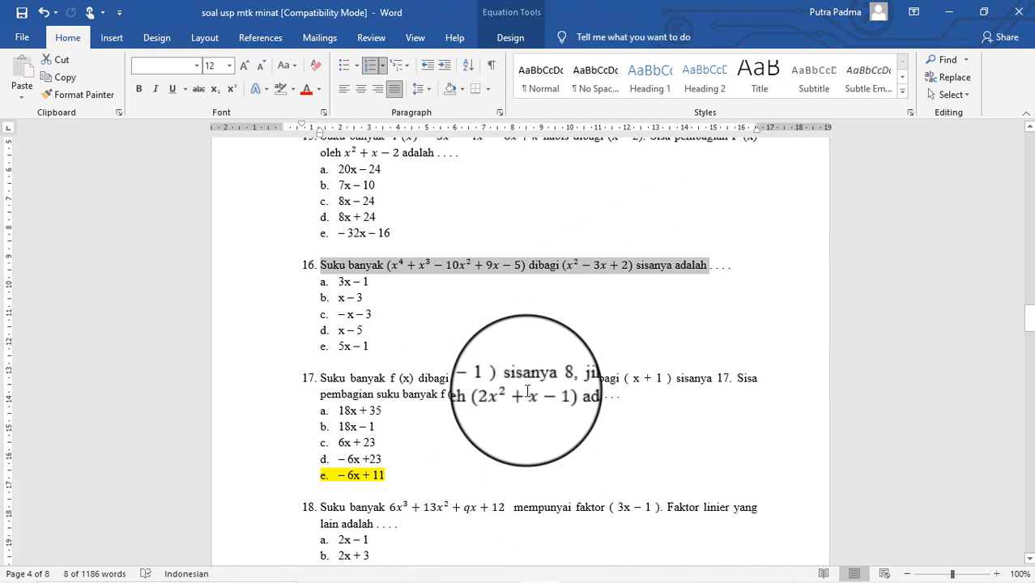
click(474, 328)
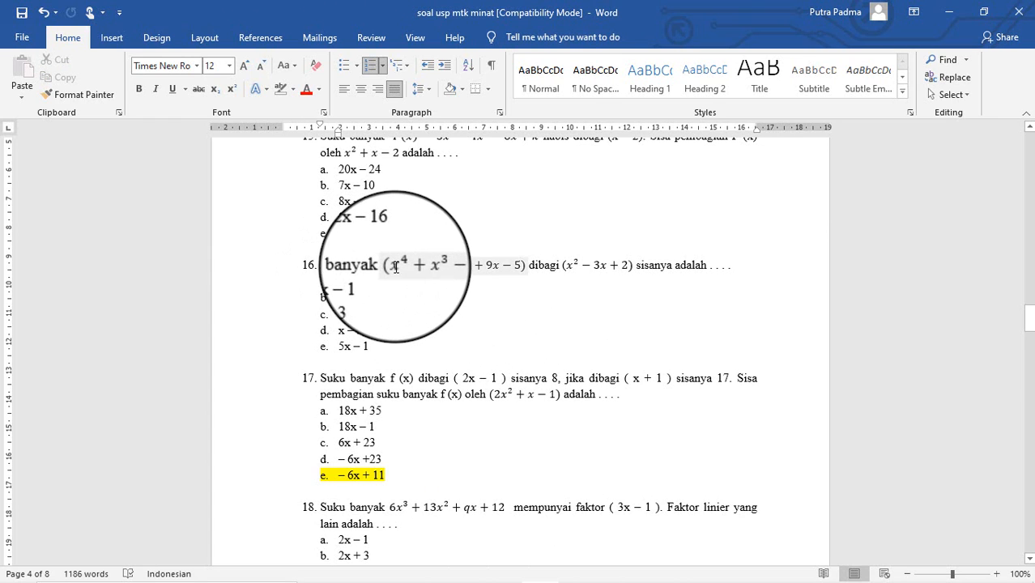
click(410, 268)
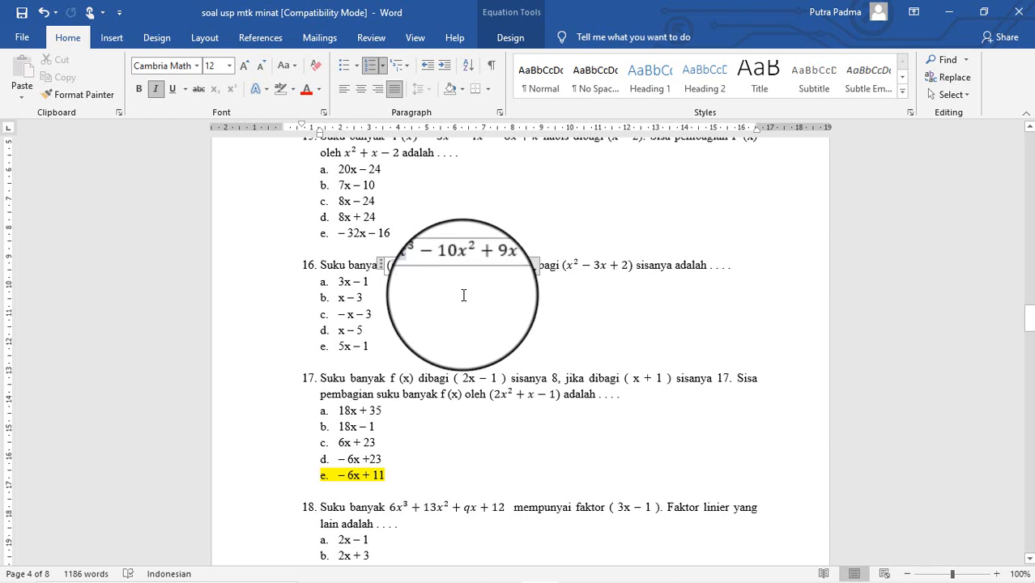
click(461, 297)
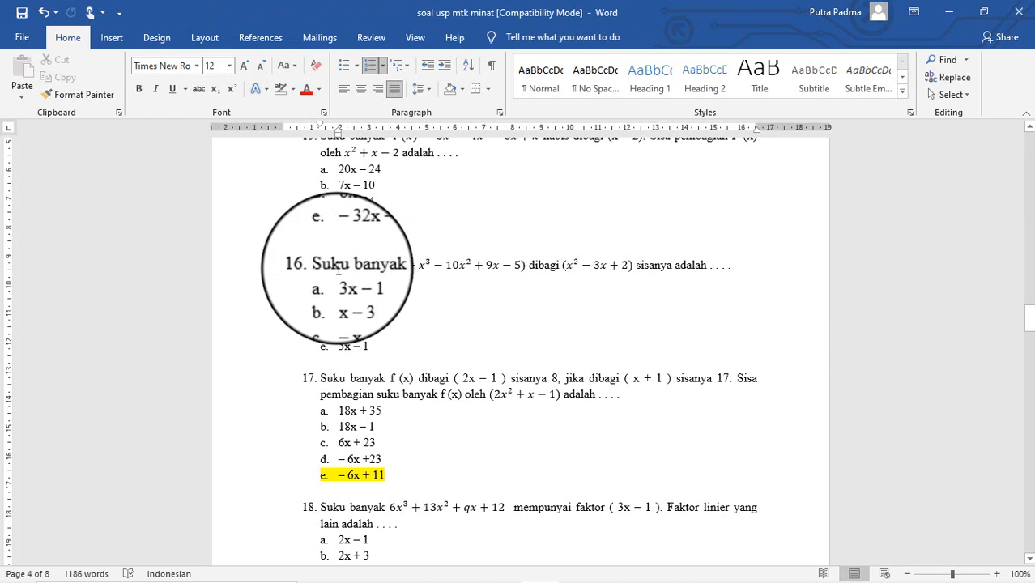
mouse_move(540, 572)
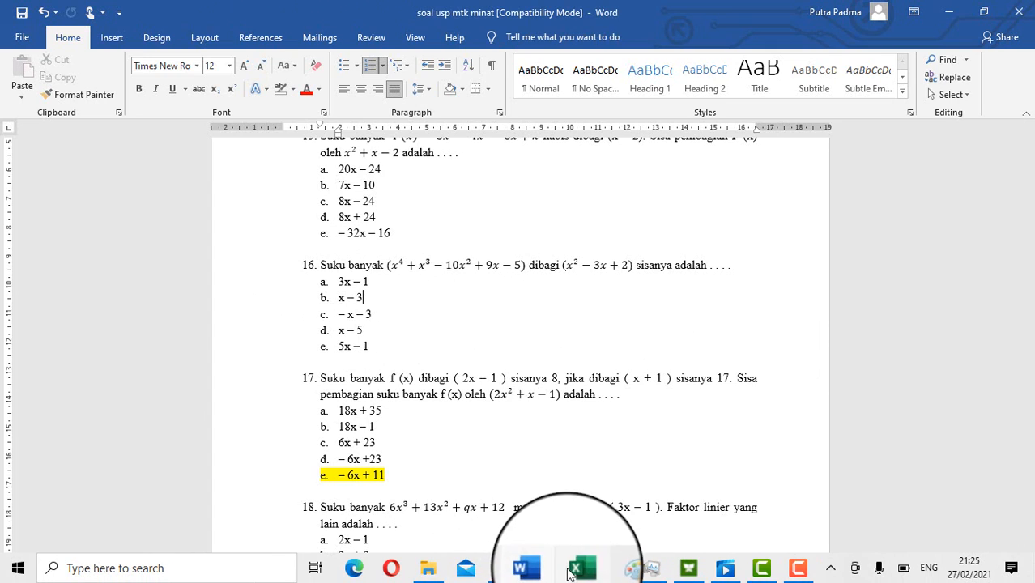
click(595, 567)
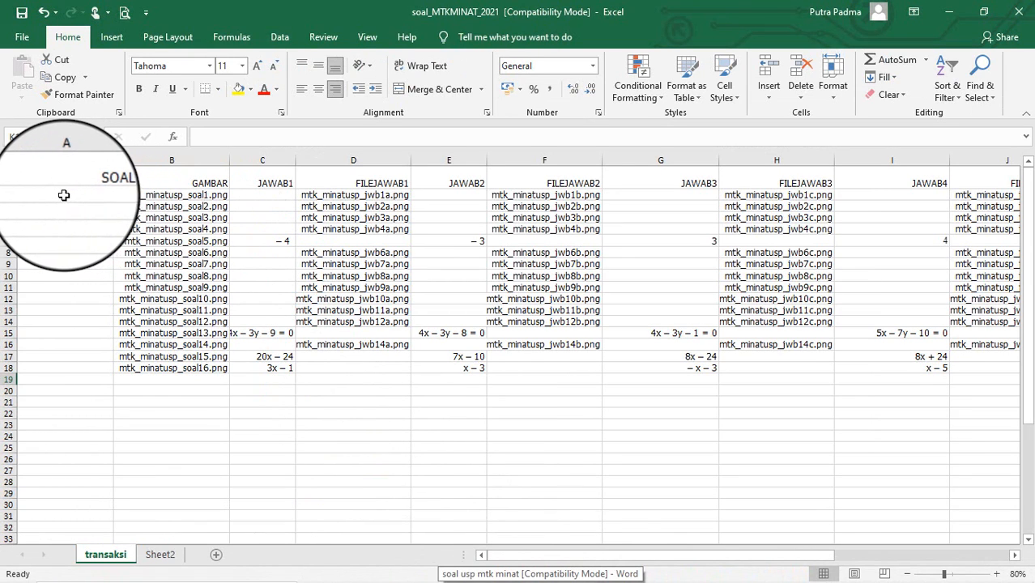
click(169, 197)
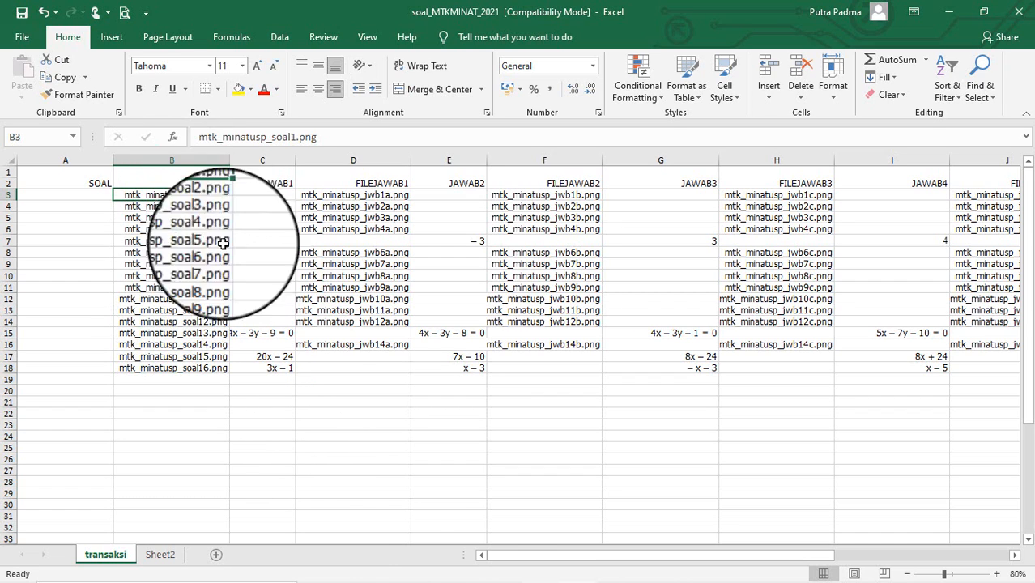
mouse_move(479, 576)
click(547, 571)
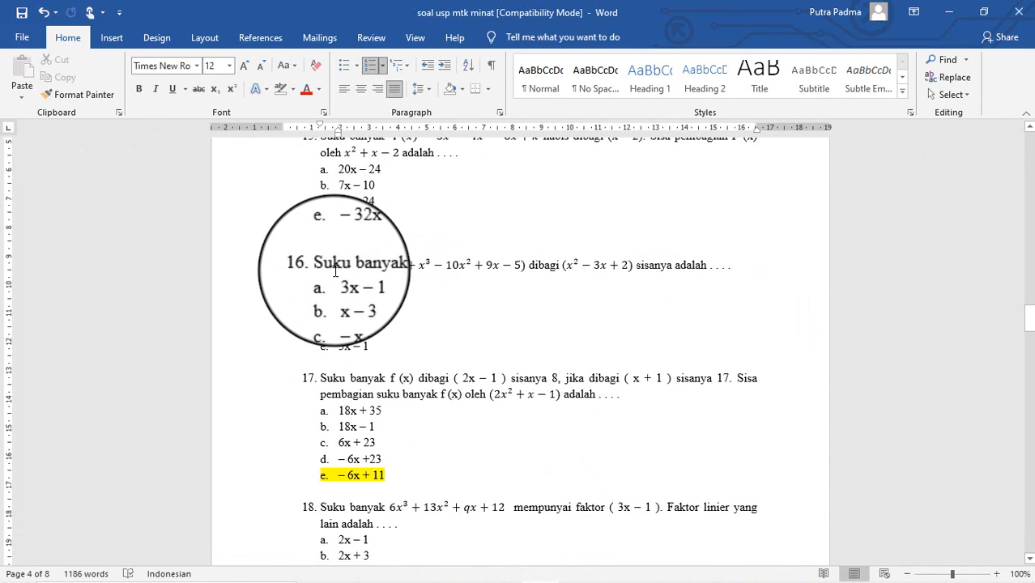
scroll(349, 275, up, 10)
scroll(356, 287, up, 15)
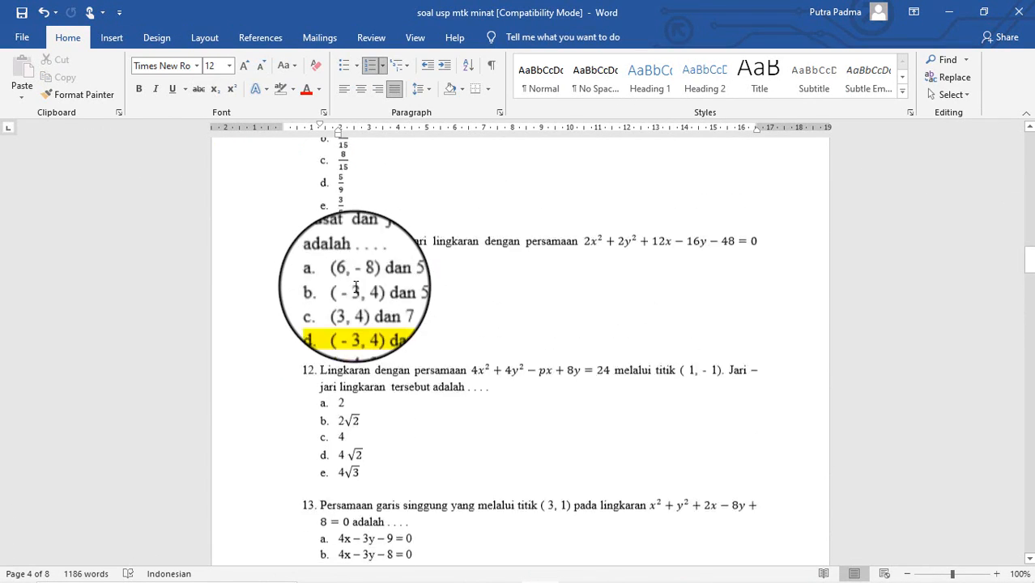
scroll(357, 285, up, 15)
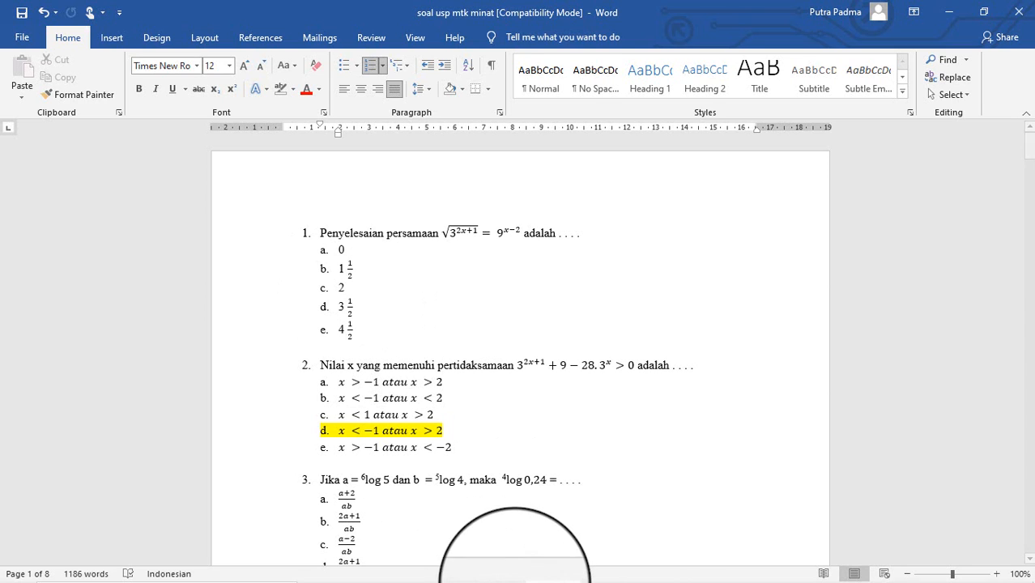
Step: Search for 'paint' in Windows Start search and launch Paint
click(214, 576)
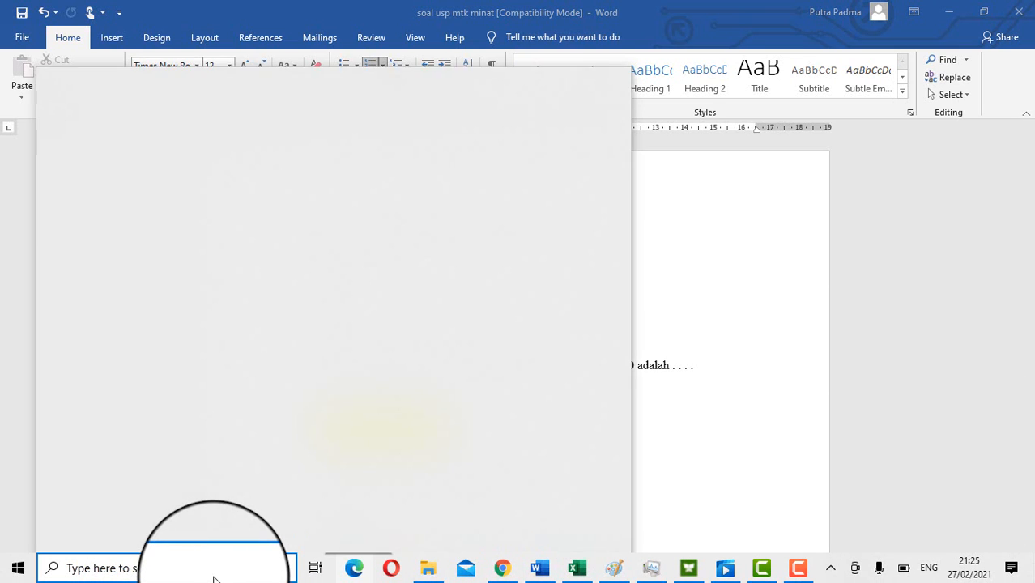
text(pa)
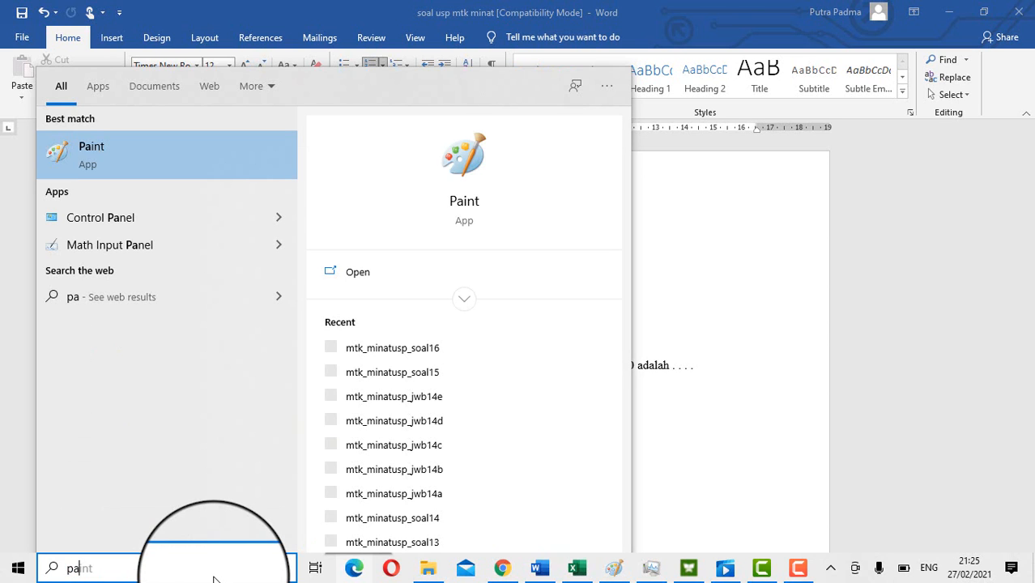
text(int)
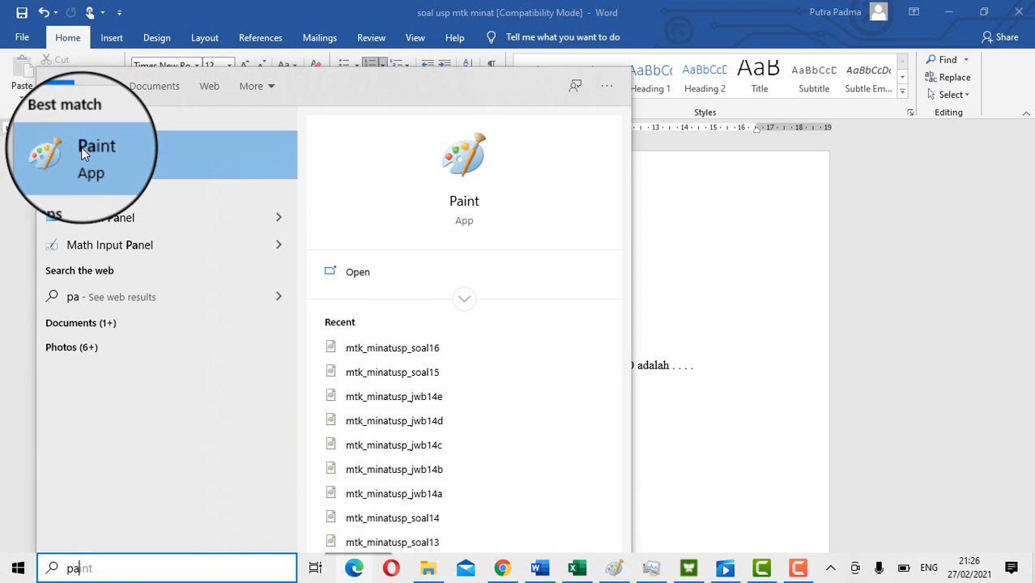
click(607, 569)
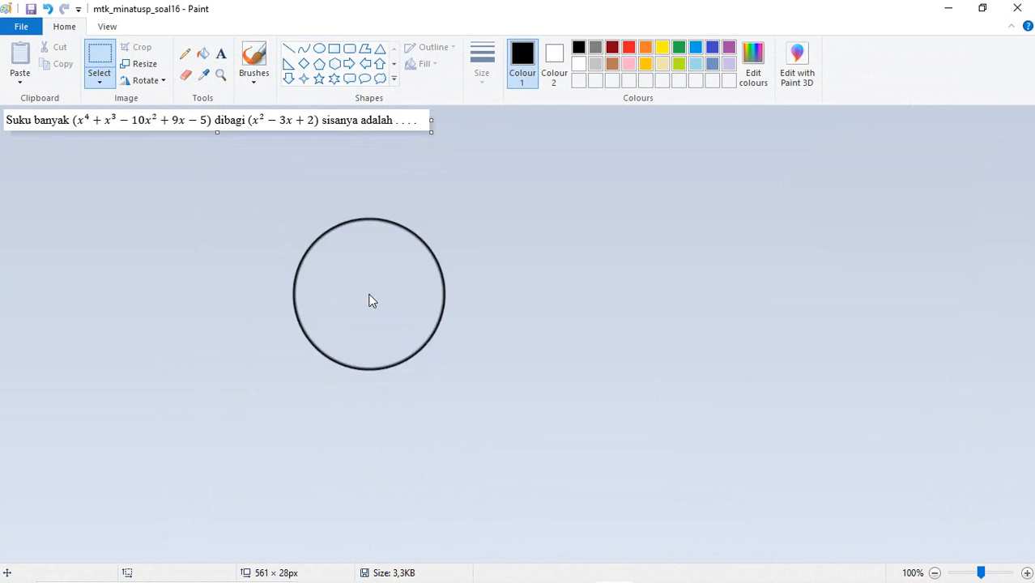
Step: Paste a fresh screenshot of the Word question sheet into Paint
key(ctrl+v)
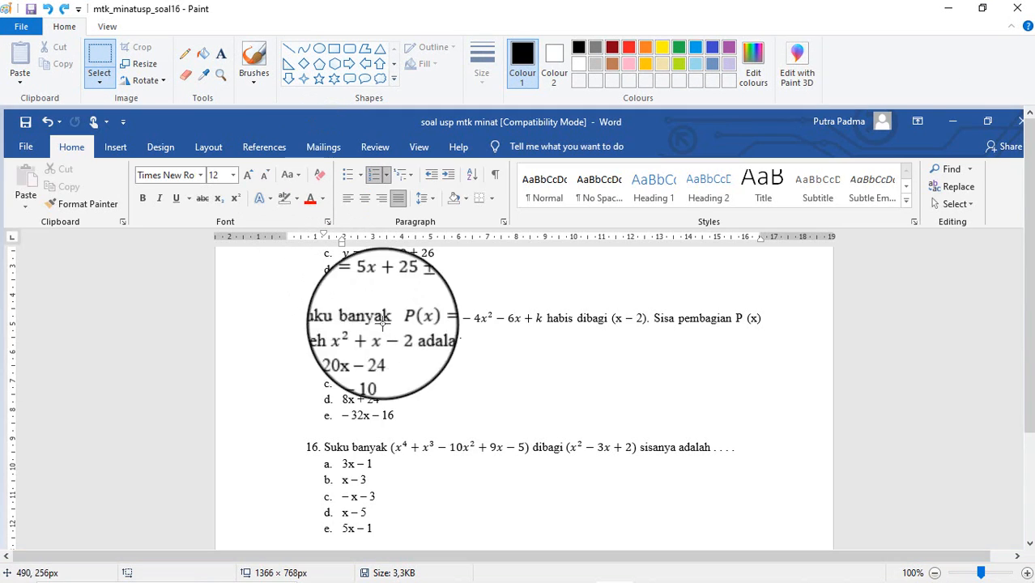
mouse_move(609, 581)
click(542, 571)
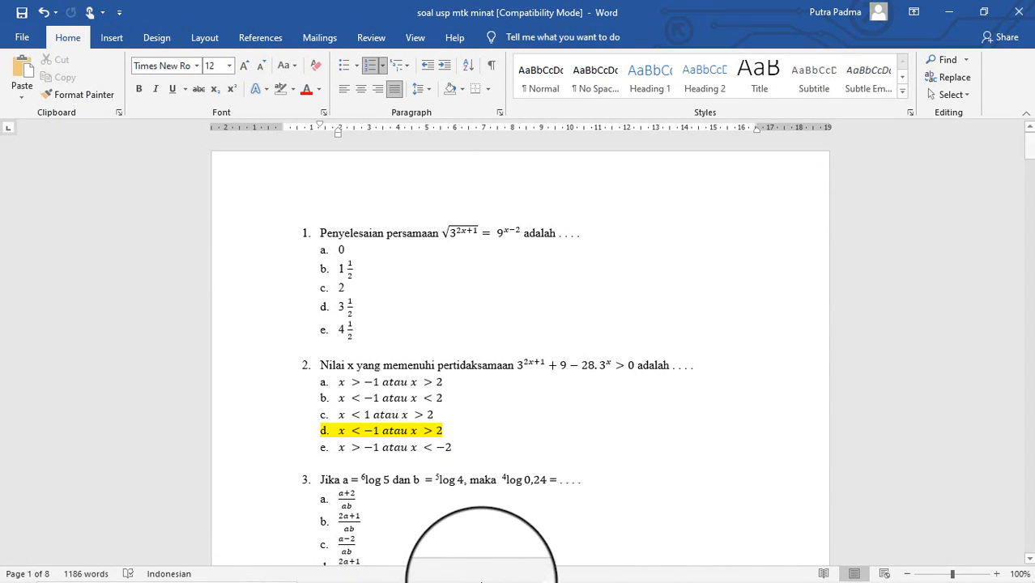
click(613, 567)
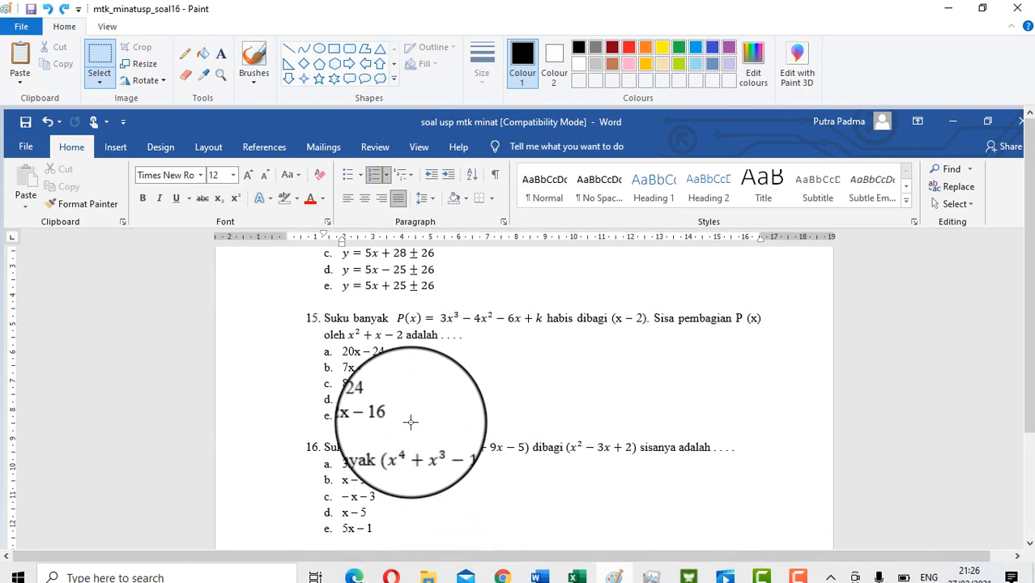
key(ctrl+v)
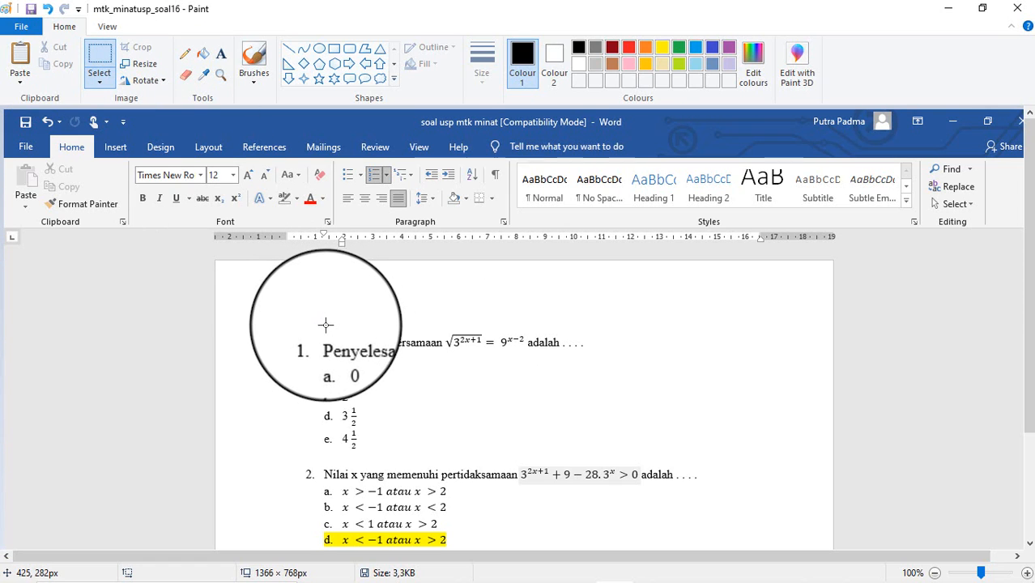
Step: Crop the image down to question 1's statement line, 356 × 28px
mouse_move(320, 331)
mouse_down()
mouse_move(330, 349)
mouse_move(550, 350)
mouse_up()
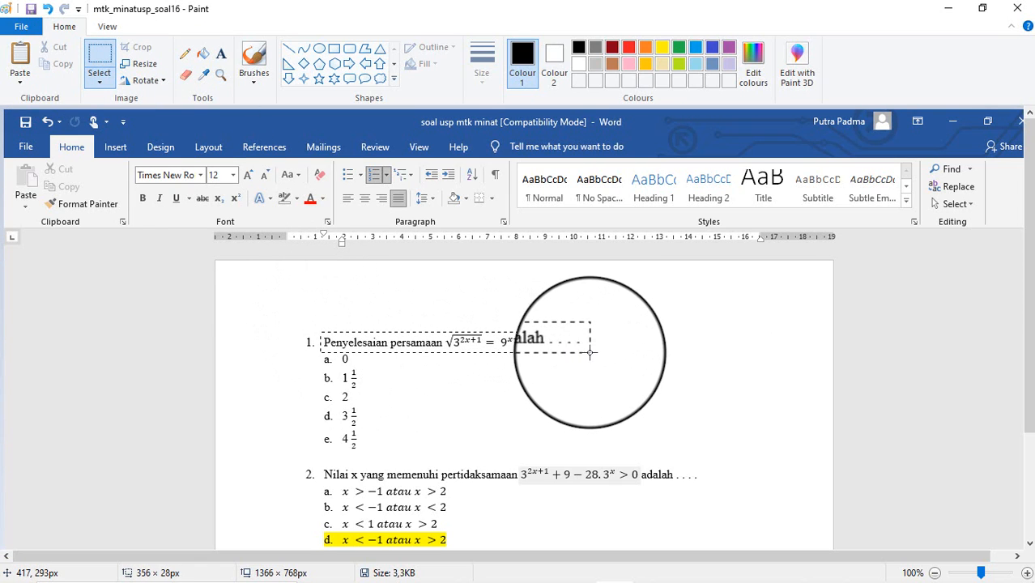
drag(590, 351, 590, 351)
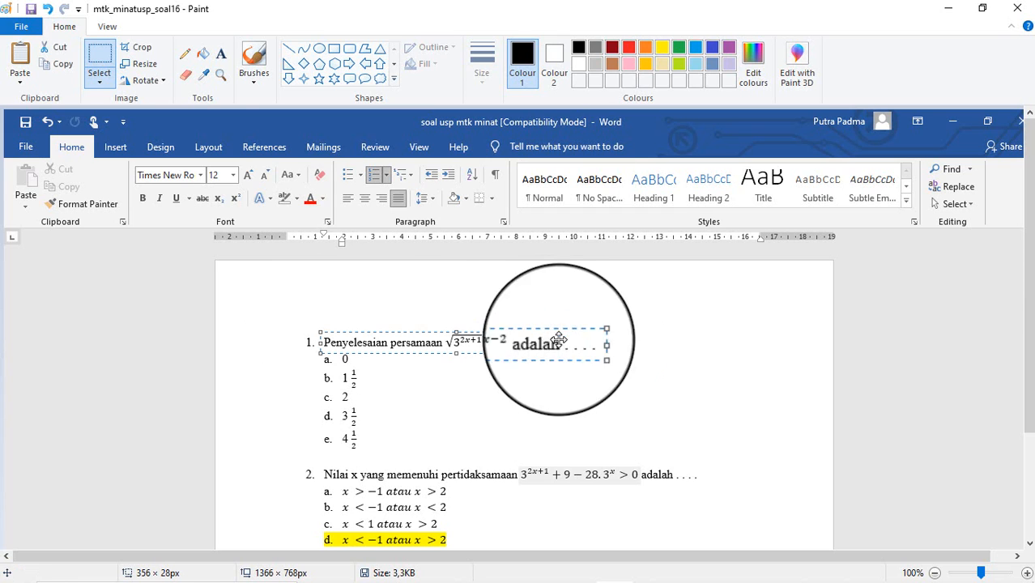
click(144, 47)
click(21, 26)
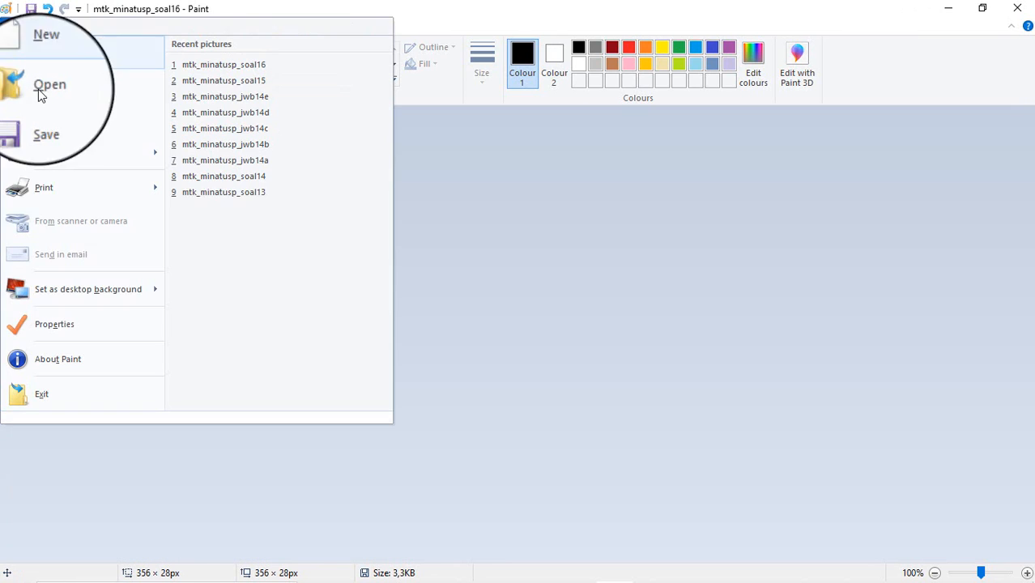
mouse_move(62, 149)
click(226, 84)
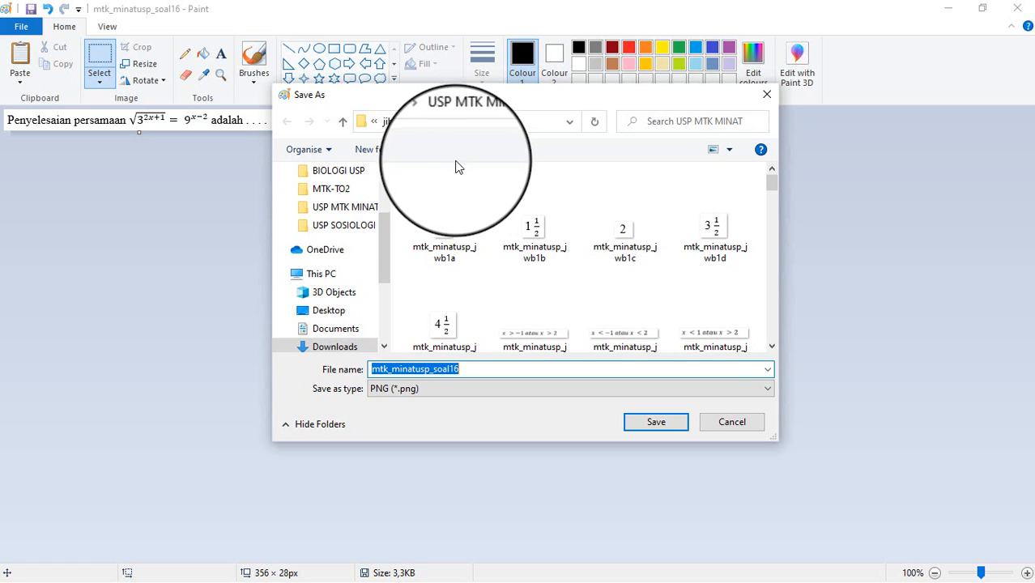
click(527, 367)
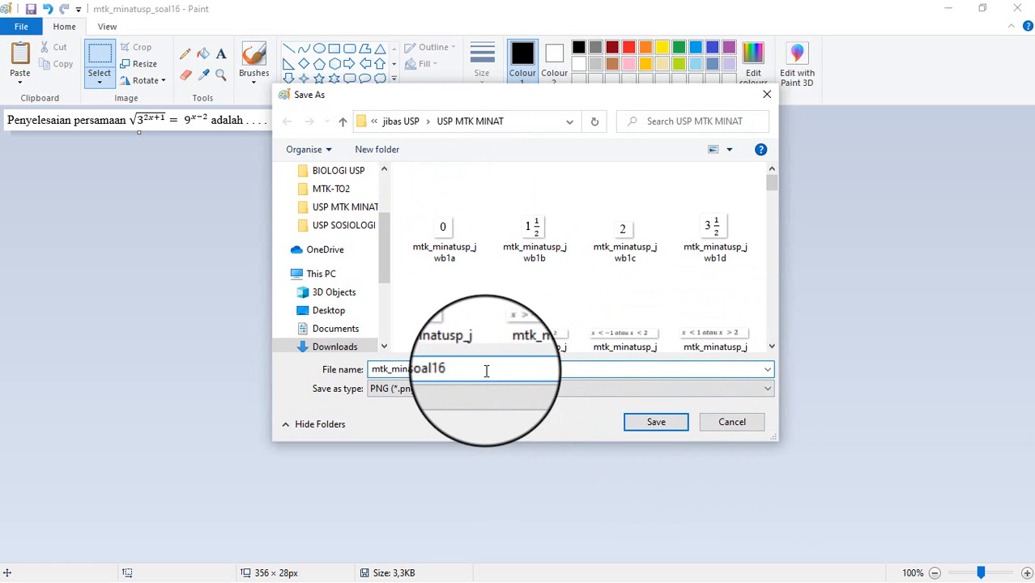
key(BackSpace)
key(BackSpace)
key(BackSpace)
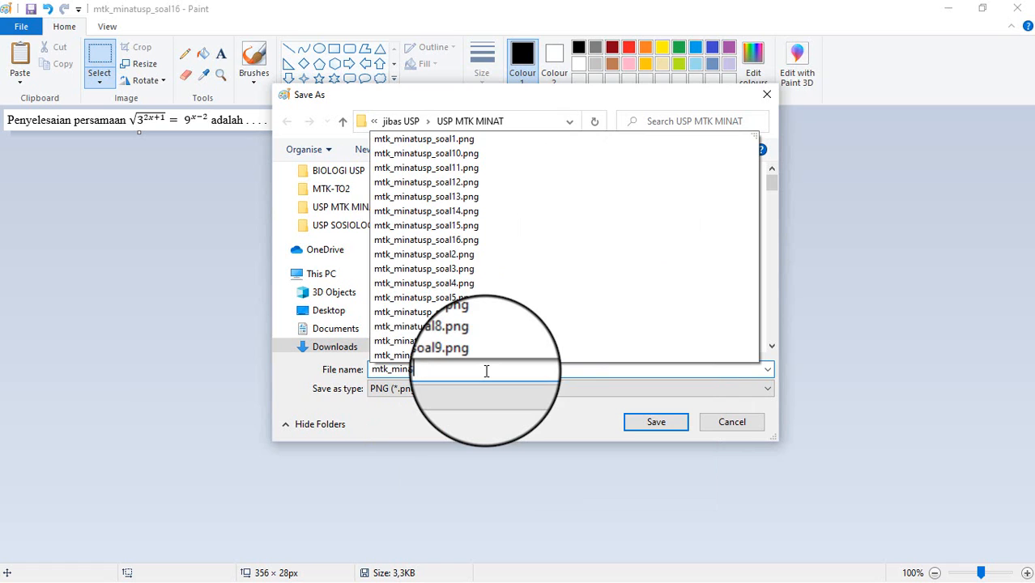
key(BackSpace)
key(BackSpace)
key(BackSpace)
text(sp_s)
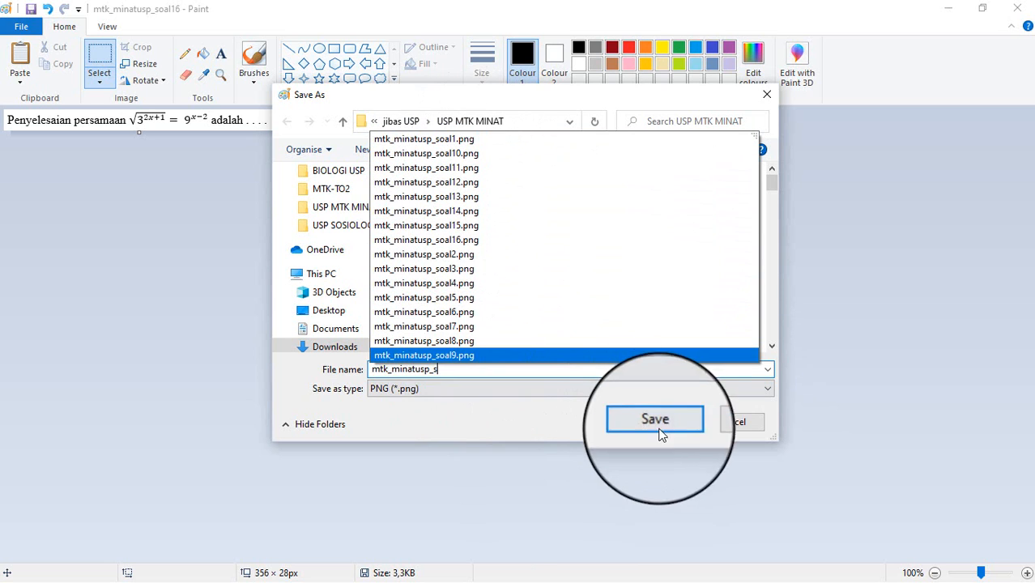
click(715, 427)
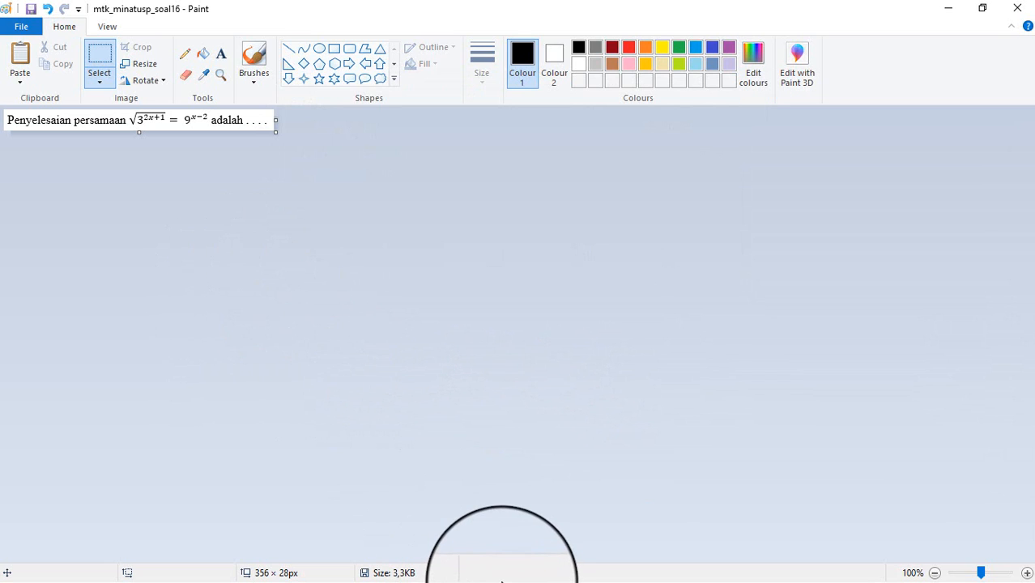
key(super)
Step: Browse the question image thumbnails in Downloads > jibas USP > USP MTK MINAT
click(426, 564)
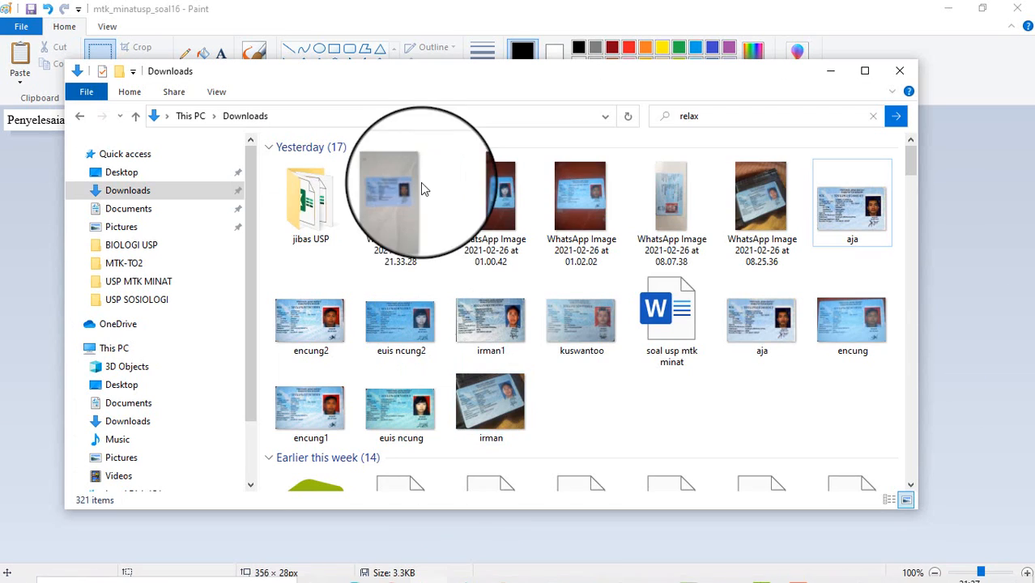
double_click(290, 227)
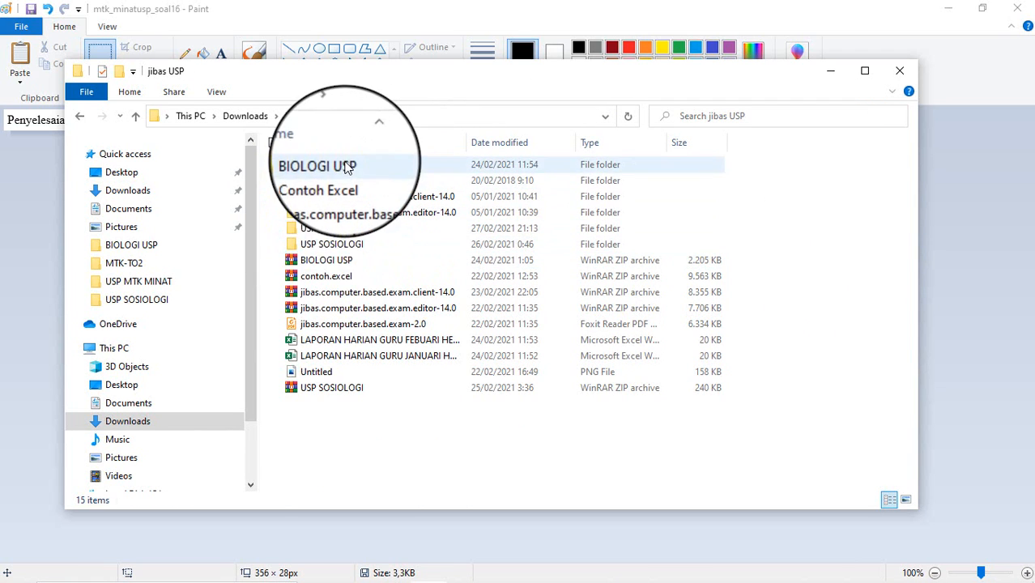
double_click(347, 231)
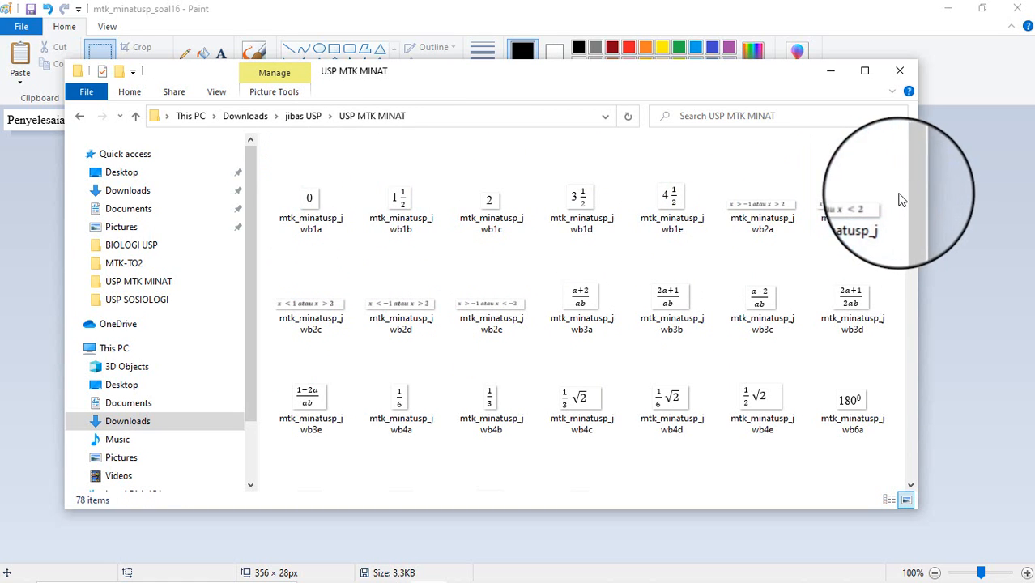
drag(912, 201, 923, 444)
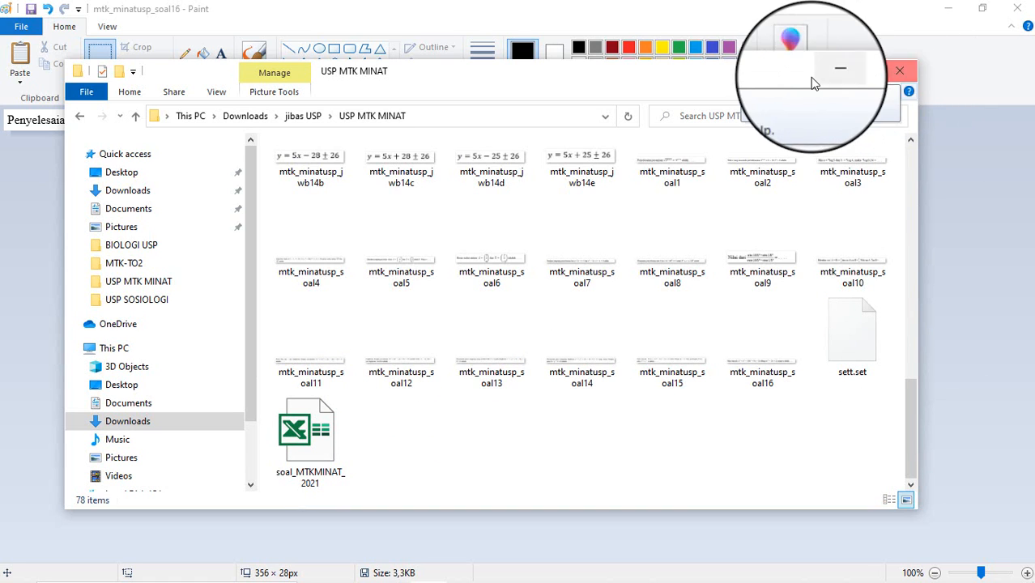
Step: Close File Explorer and return to the Word question document
click(898, 68)
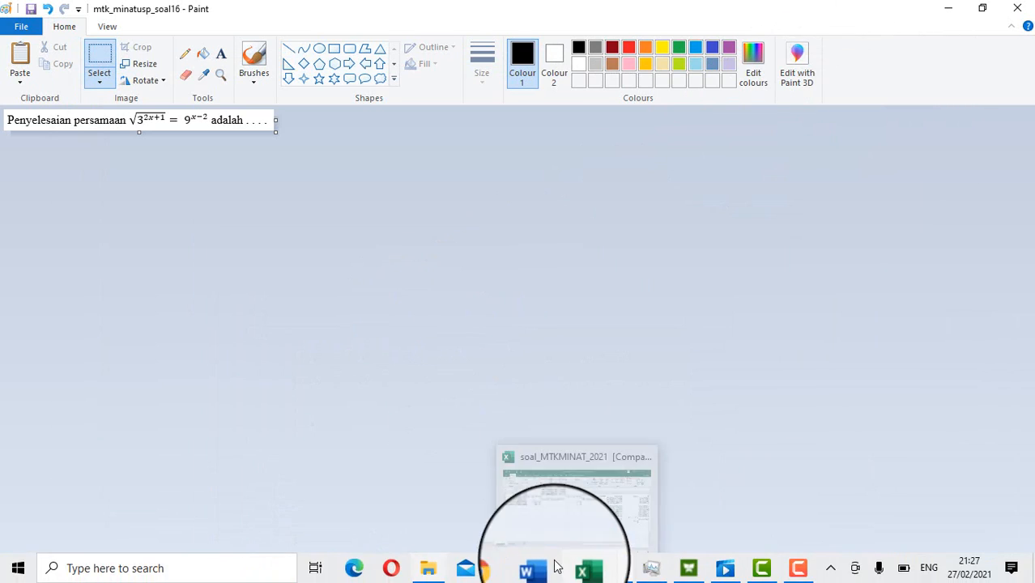
click(582, 569)
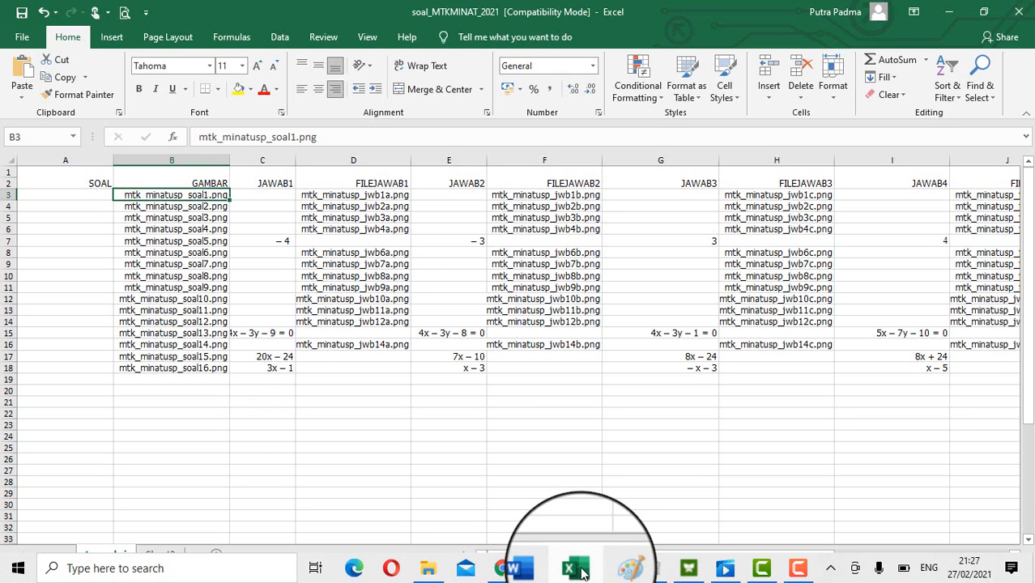
click(531, 569)
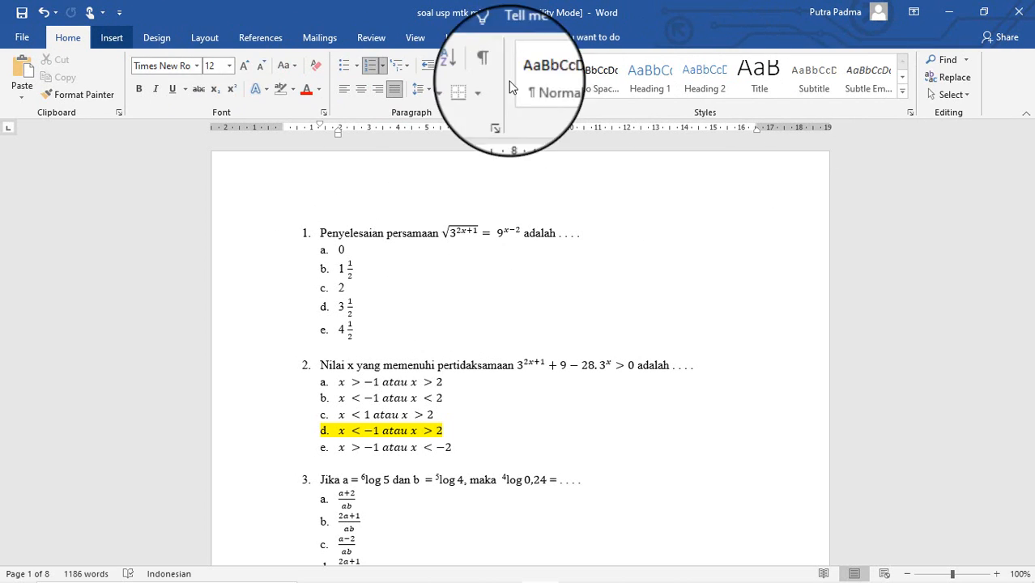
click(123, 35)
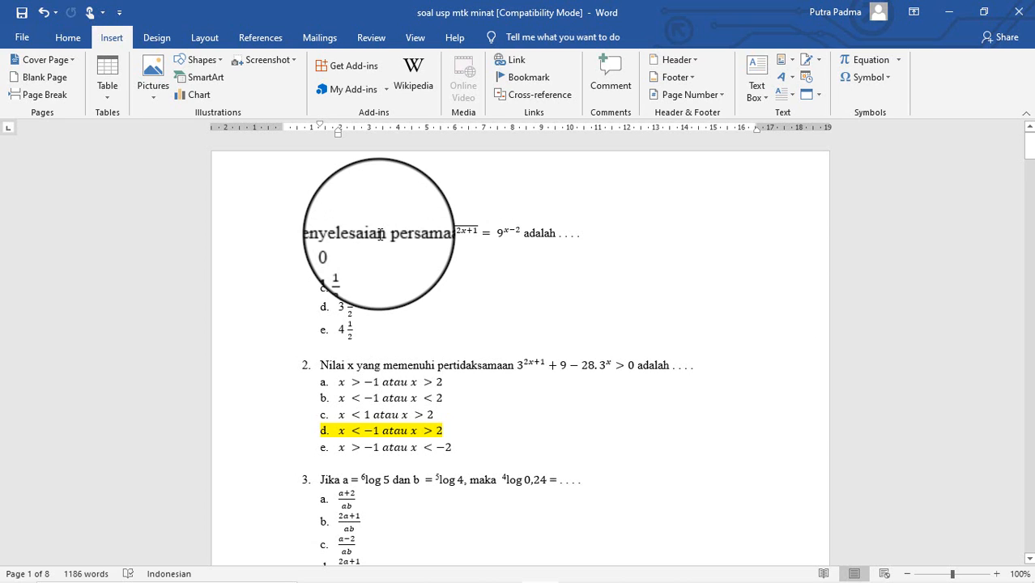
scroll(396, 332, down, 6)
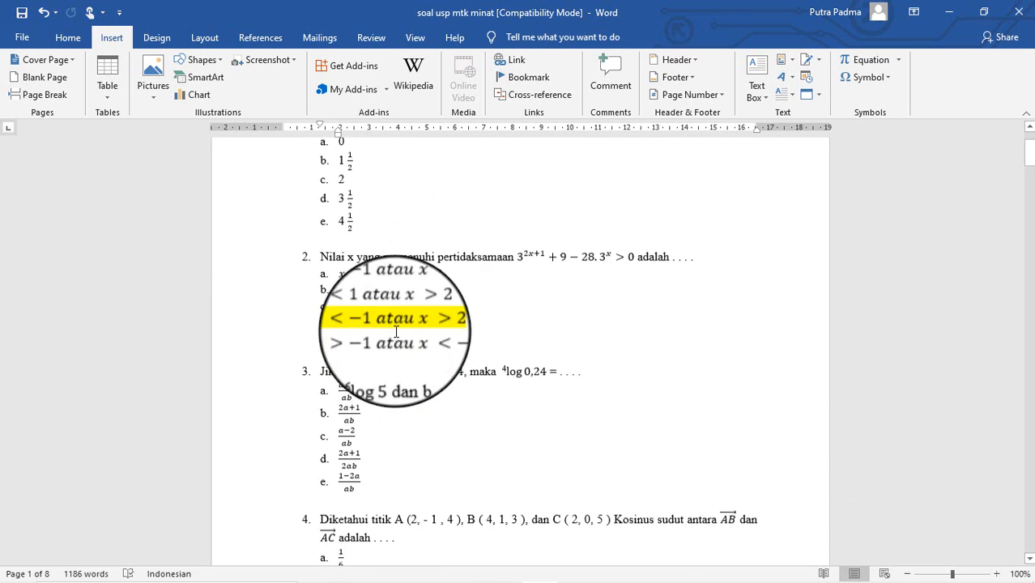
scroll(396, 332, down, 15)
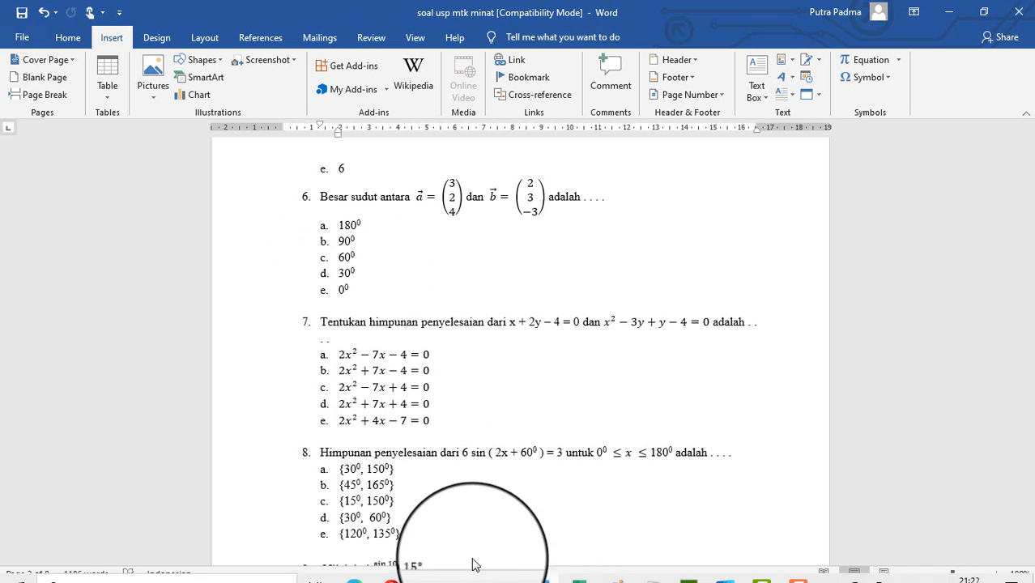
Step: Review the USP MTK MINAT answer and question thumbnails, then bring soal_MTKMINAT_2021 forward
click(429, 569)
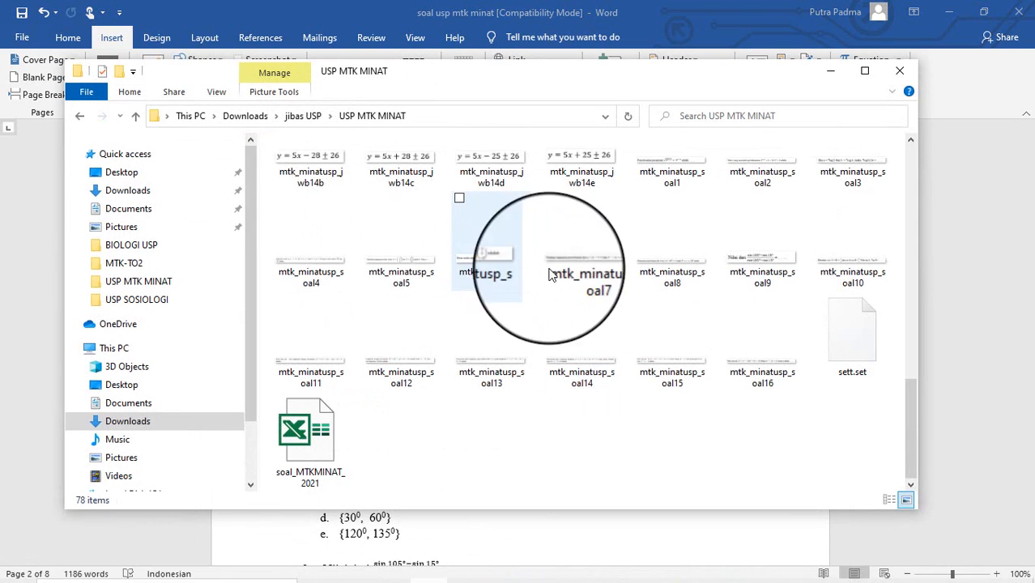
scroll(565, 314, up, 3)
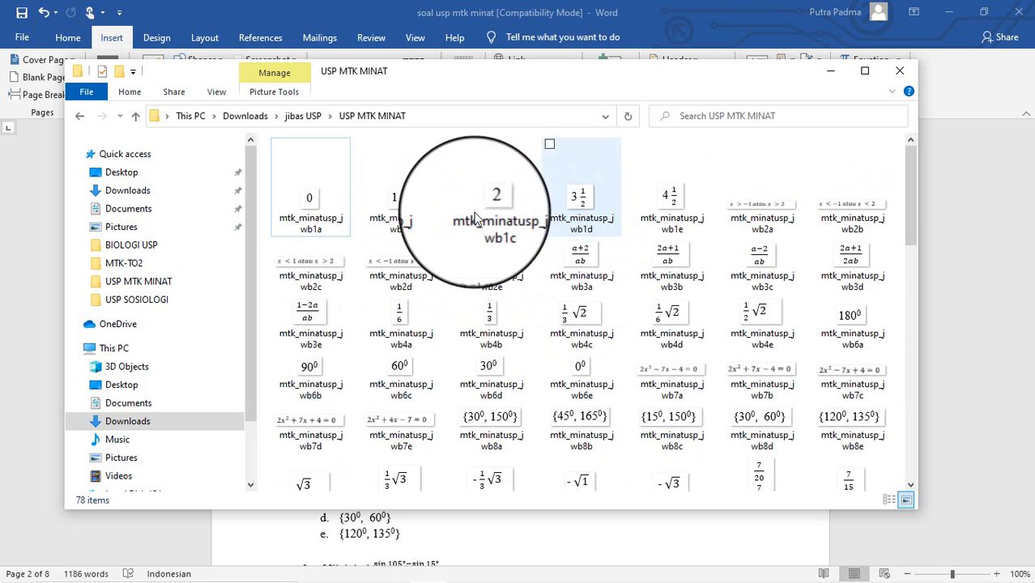
scroll(470, 235, down, 5)
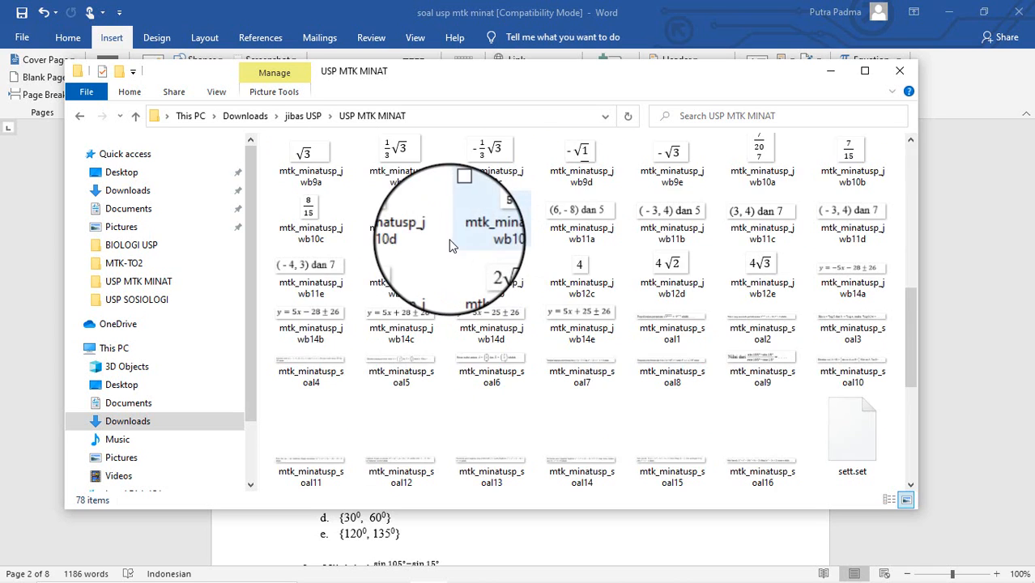
scroll(453, 234, up, 5)
scroll(449, 251, down, 10)
scroll(399, 252, up, 3)
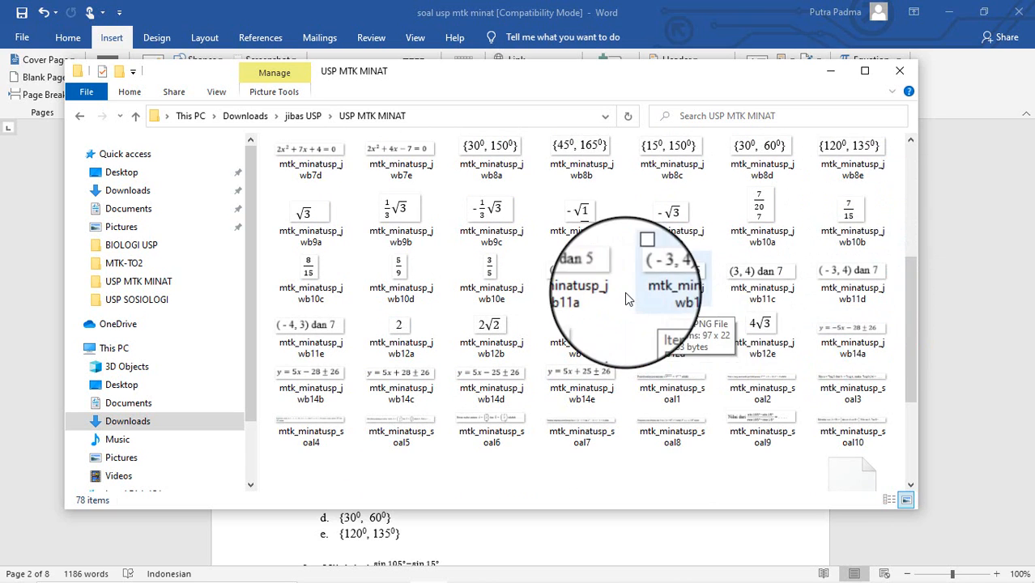
scroll(624, 293, up, 5)
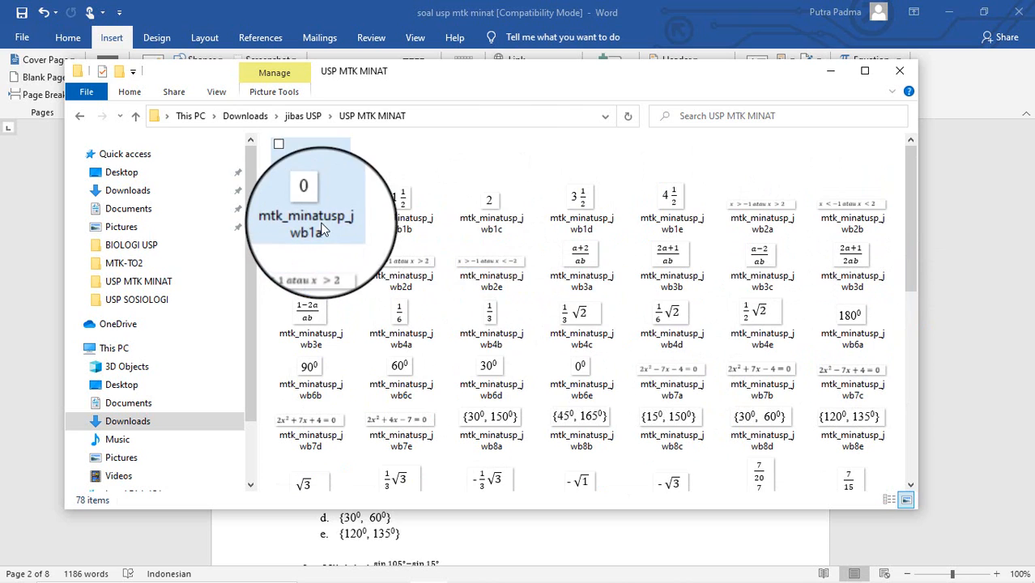
mouse_move(479, 581)
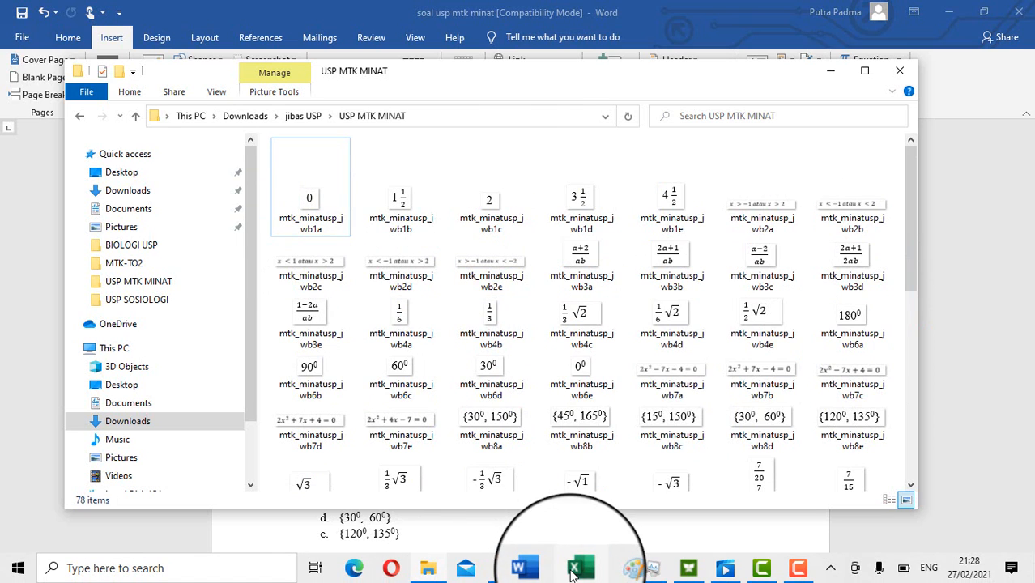
click(576, 573)
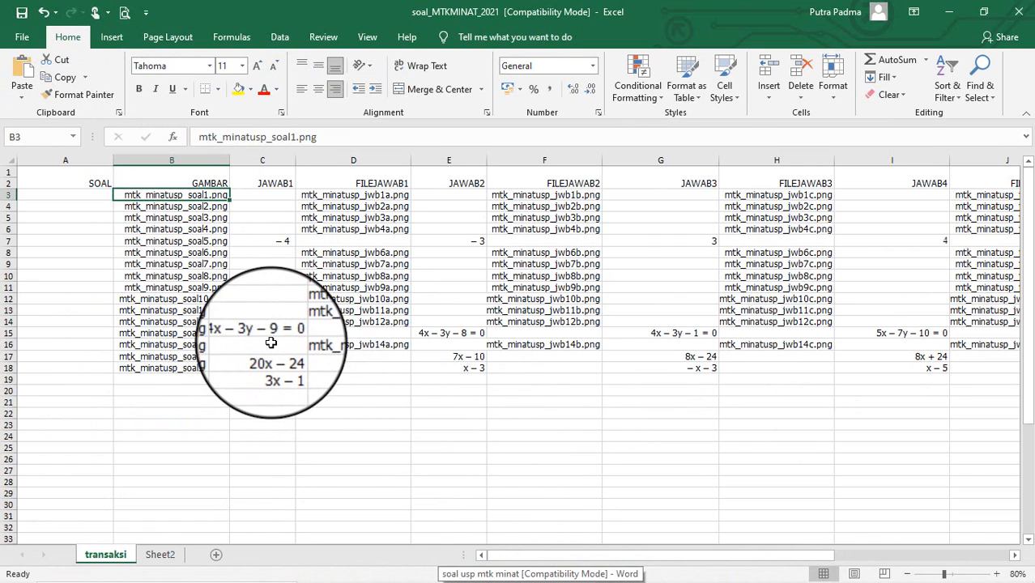
Step: Select cell C15 holding 4x − 3y − 9 = 0 on the transaksi sheet
click(273, 337)
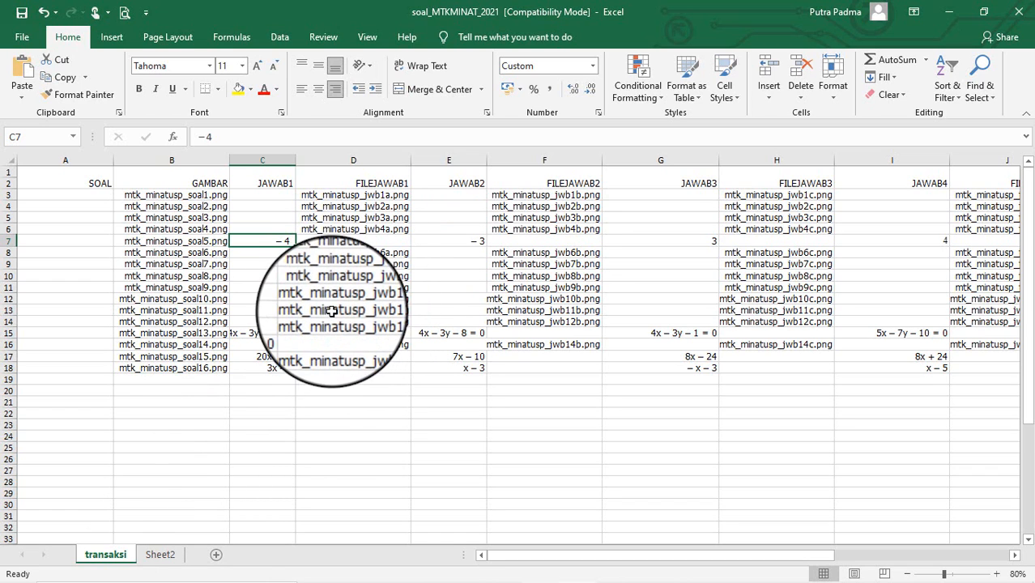
Step: On Sheet2, inspect the row 8 formulas that build file names from base name F8
click(162, 554)
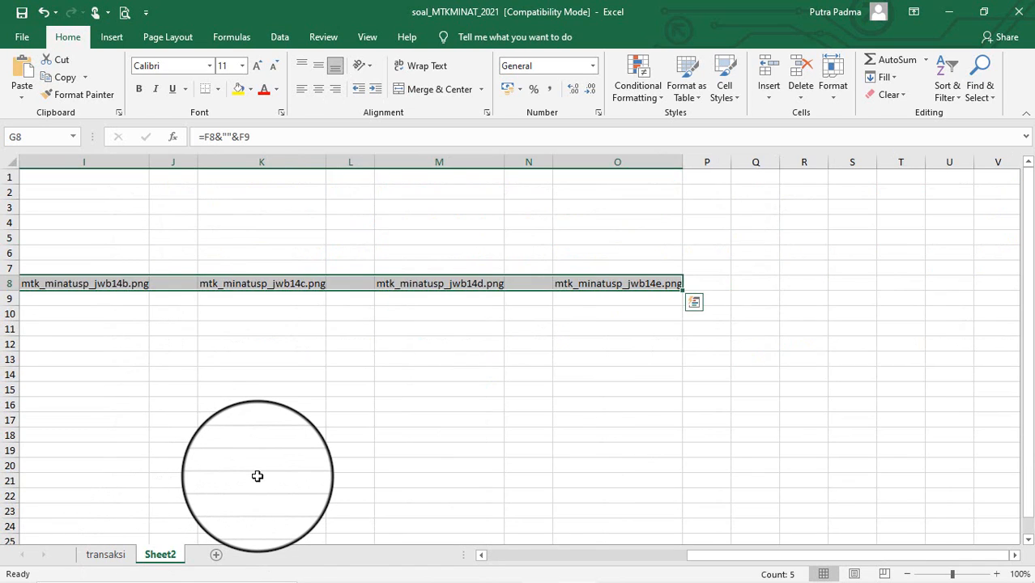
key(Left)
key(Left)
key(Left)
key(Left)
key(Left)
key(Left)
key(Right)
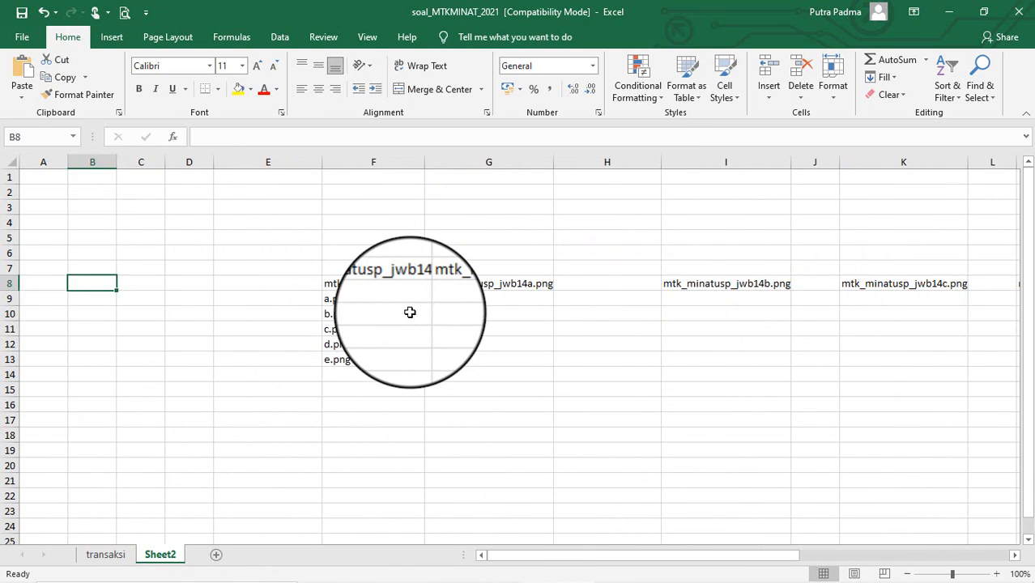
key(Right)
key(Right)
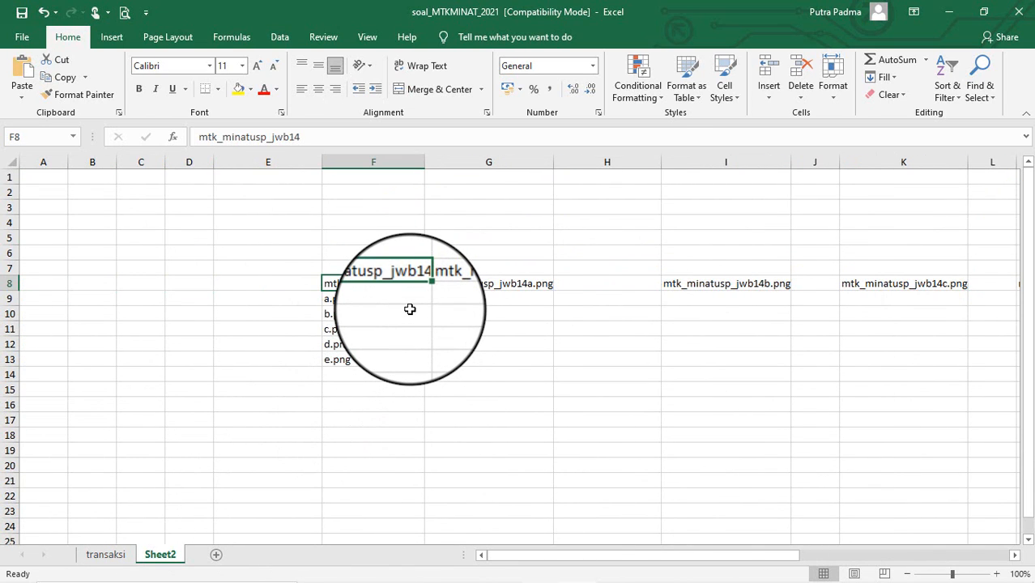
key(Right)
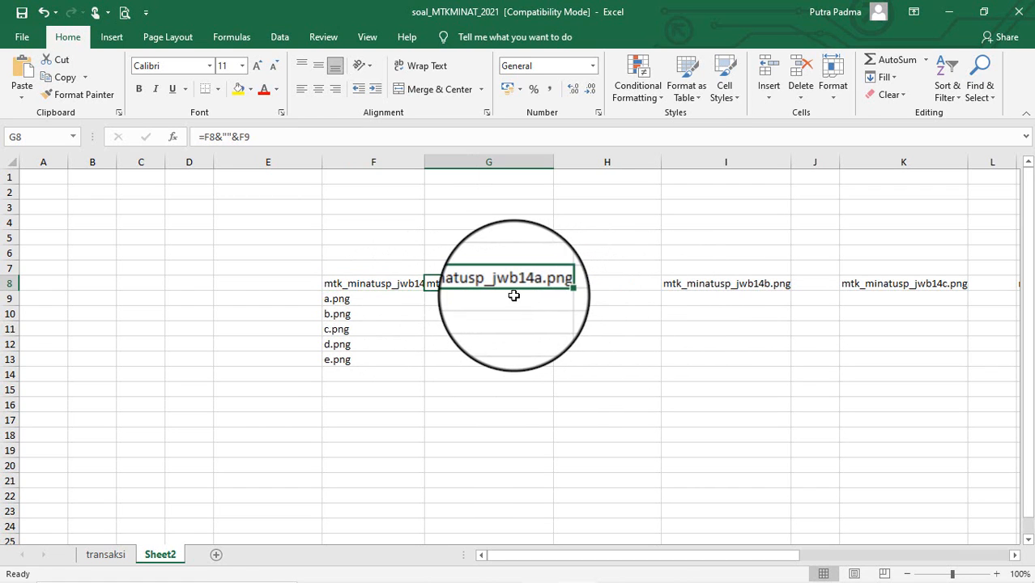
key(Right)
key(Right)
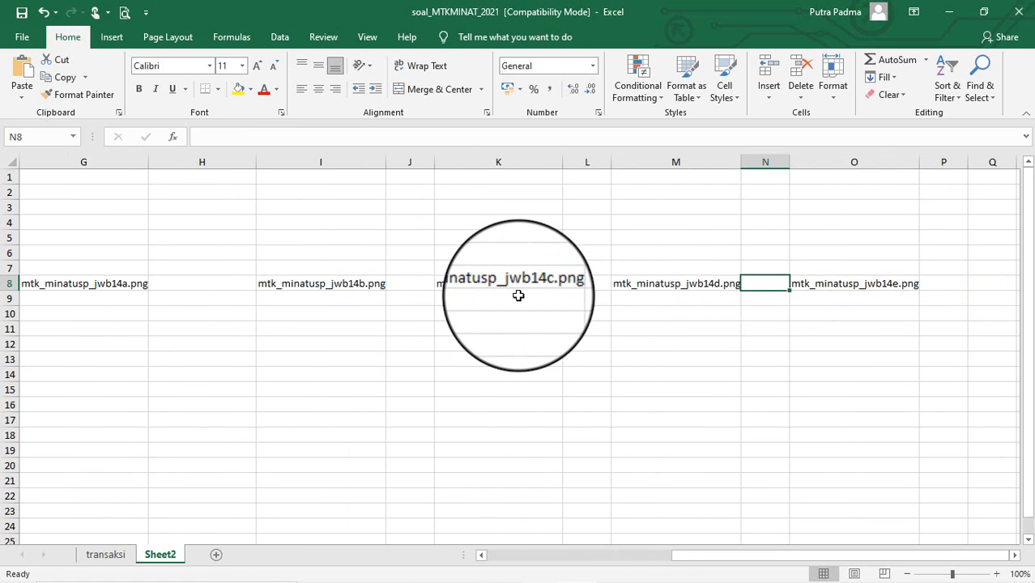
key(Left)
key(Left)
key(Left)
key(Left)
key(Left)
key(Left)
key(Left)
key(Left)
key(Left)
key(Left)
key(Left)
key(Right)
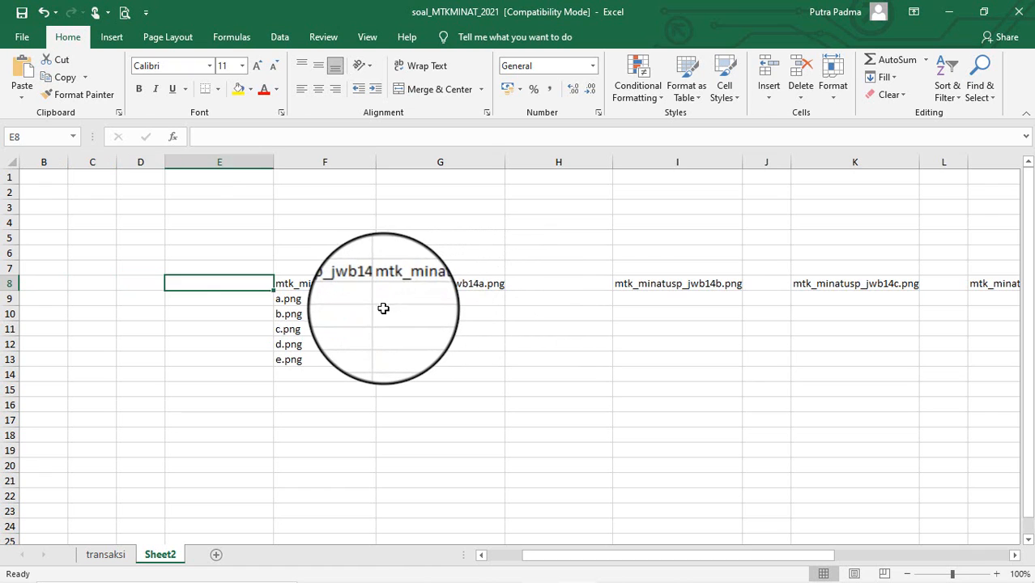
key(Right)
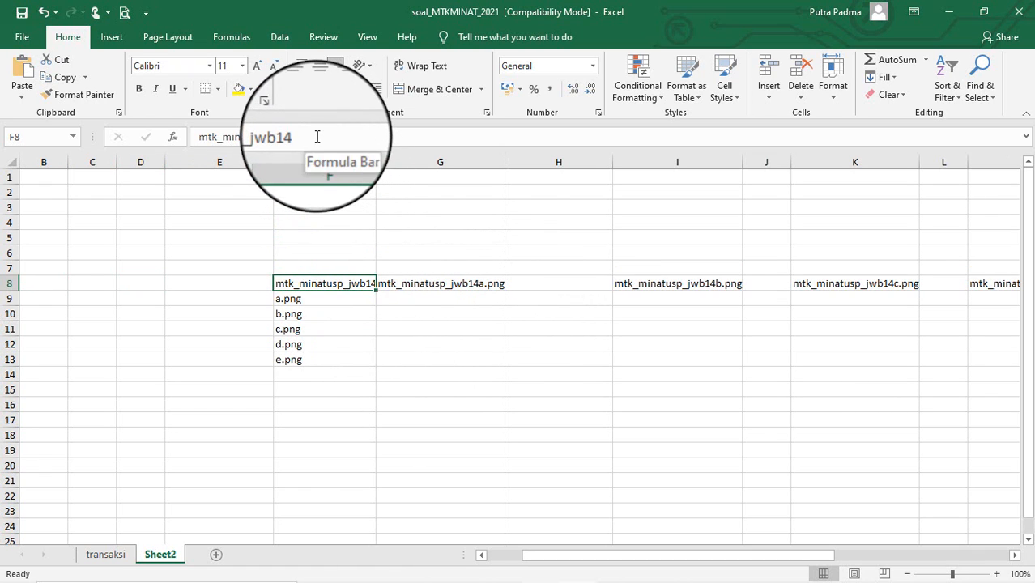
click(459, 285)
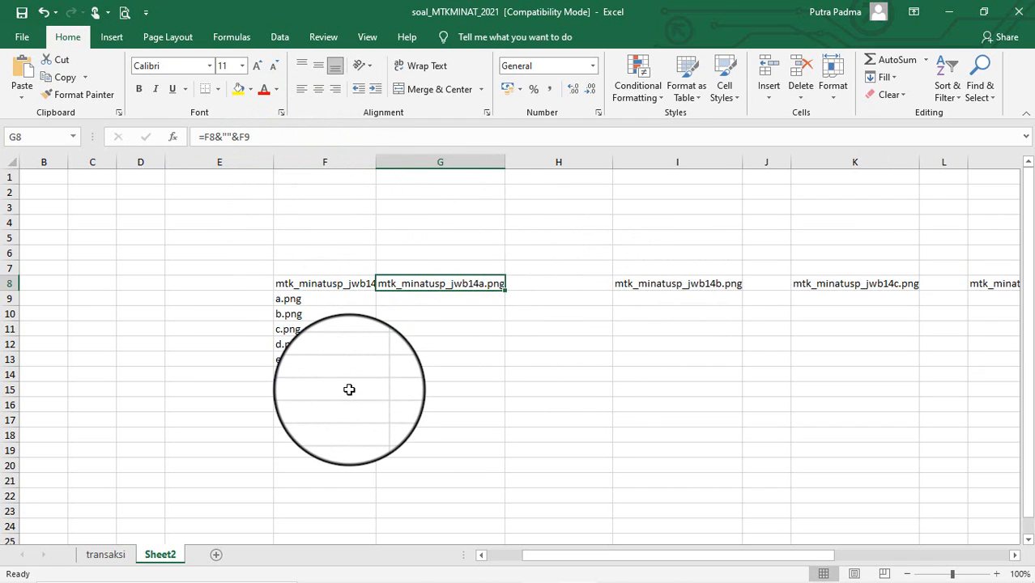
click(326, 283)
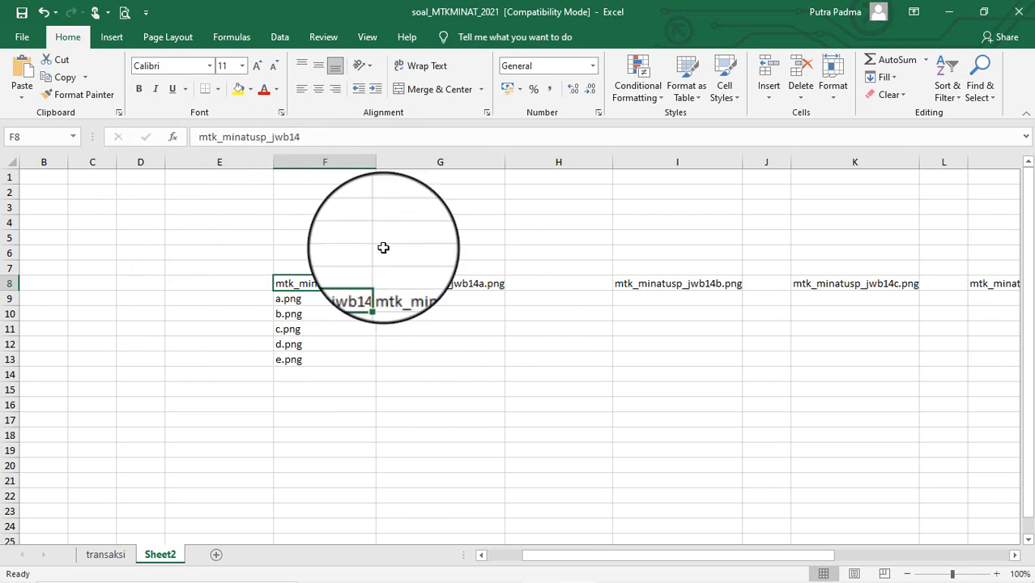
click(462, 283)
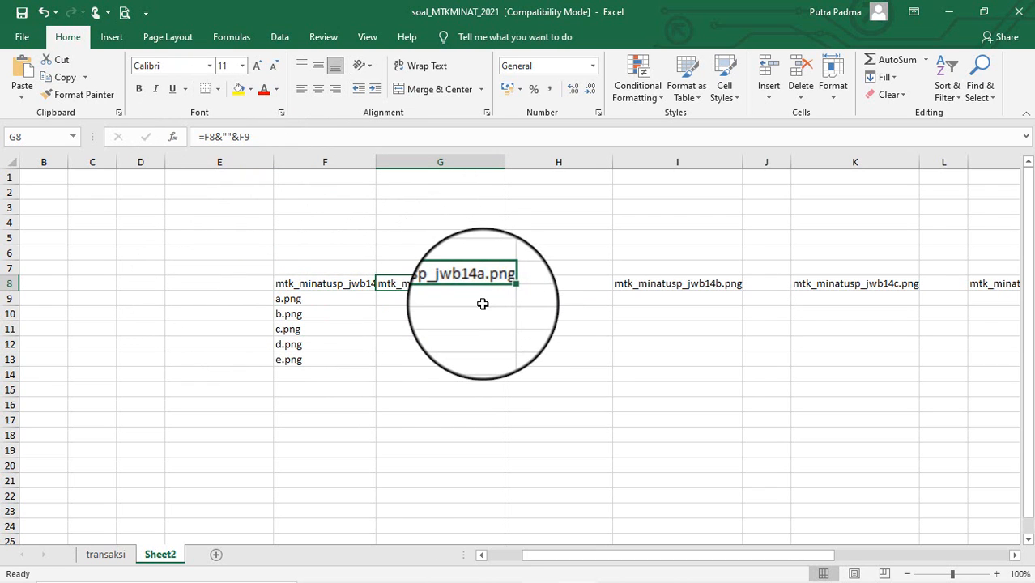
click(339, 283)
Step: Change the F8 base name to mtk_minatusp_jwb20 and check the generated names
click(341, 137)
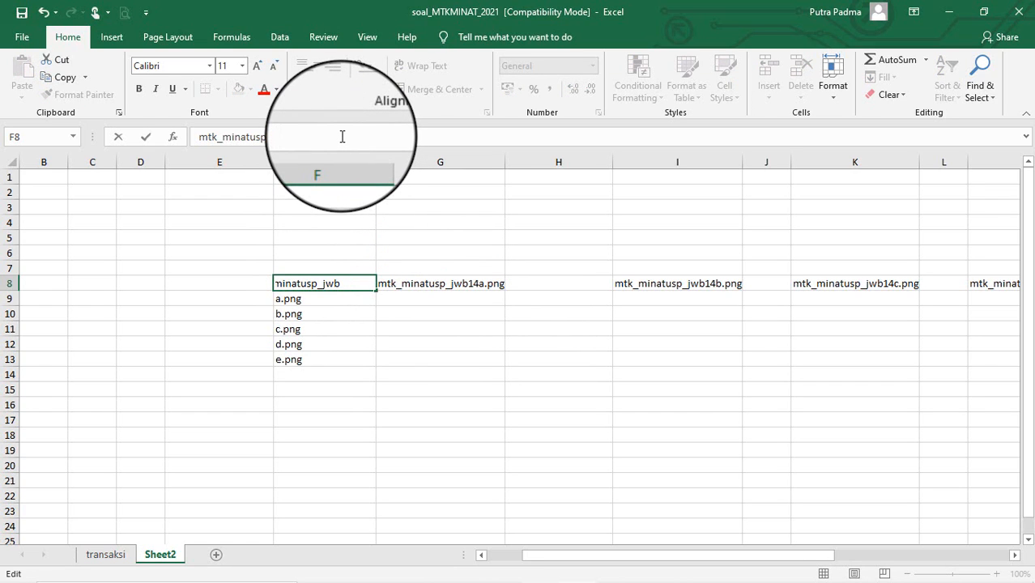
text(20)
key(Return)
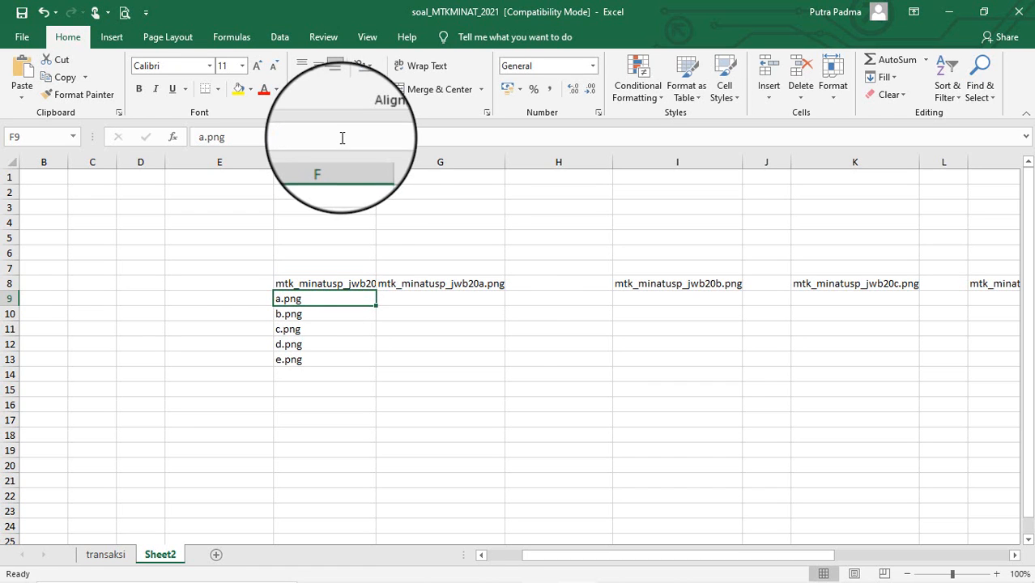
click(452, 284)
key(Right)
key(Right)
key(Right)
key(Right)
key(Right)
key(Right)
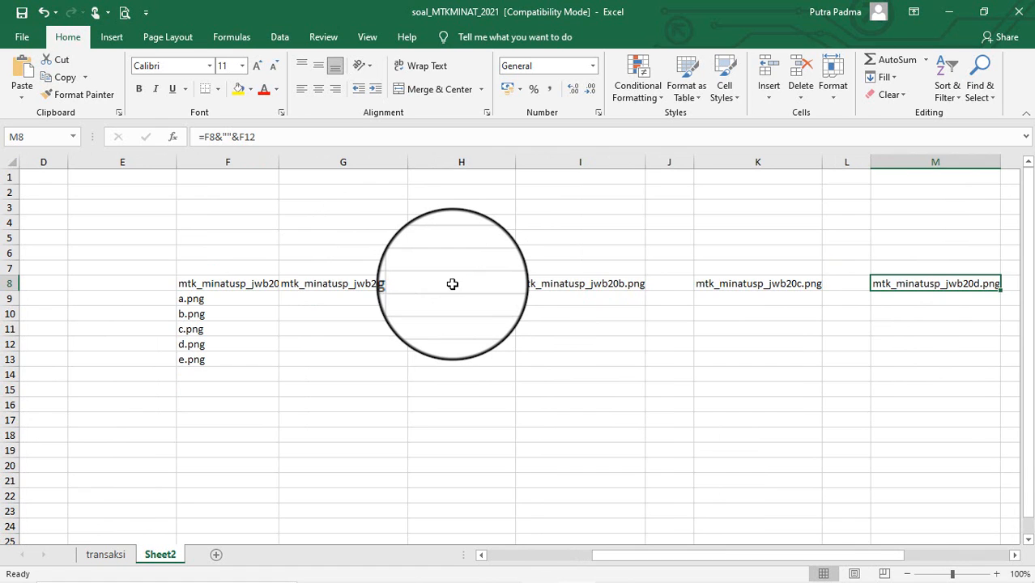
key(Right)
key(Right)
key(Right)
key(Left)
key(Left)
key(Left)
key(Left)
key(Left)
key(Left)
key(Left)
key(Left)
key(Left)
key(Left)
key(Left)
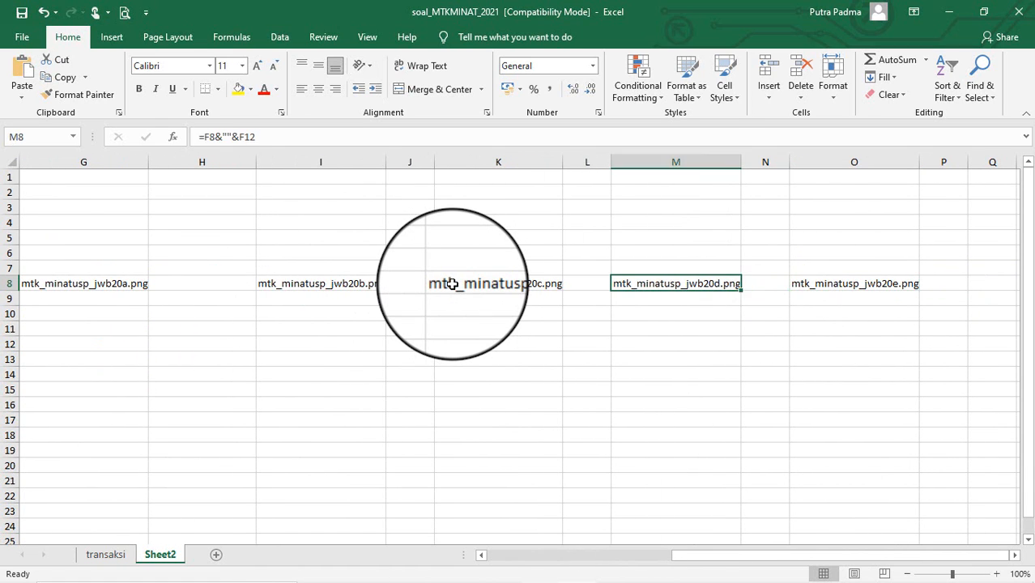
key(Right)
key(Right)
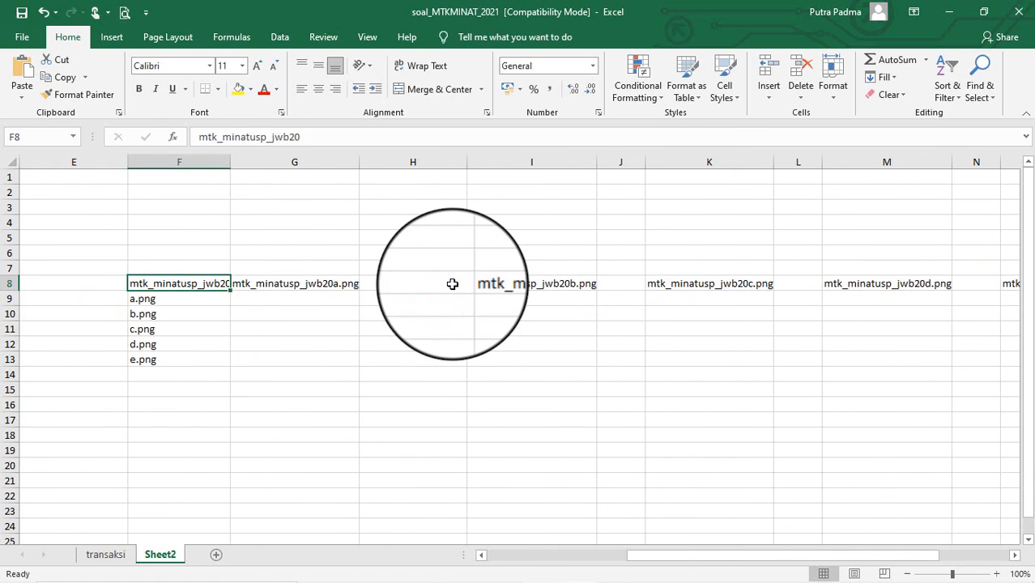
Step: Copy the generated jwb20a–jwb20e.png names from row 8 and return to transaksi
key(shift+Right)
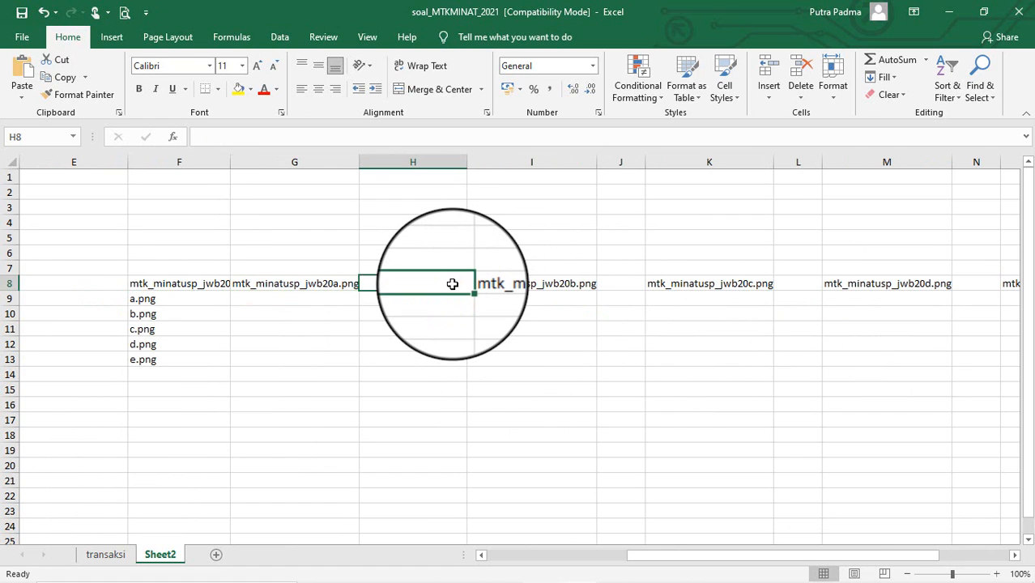
key(shift+Left)
key(shift+Right)
key(shift+Right)
key(shift+Right)
key(shift+Right)
key(shift+Right)
key(shift+Right)
key(shift+Right)
key(shift+Right)
key(shift+Right)
key(shift+Right)
key(shift+Right)
key(shift+Right)
key(shift+Right)
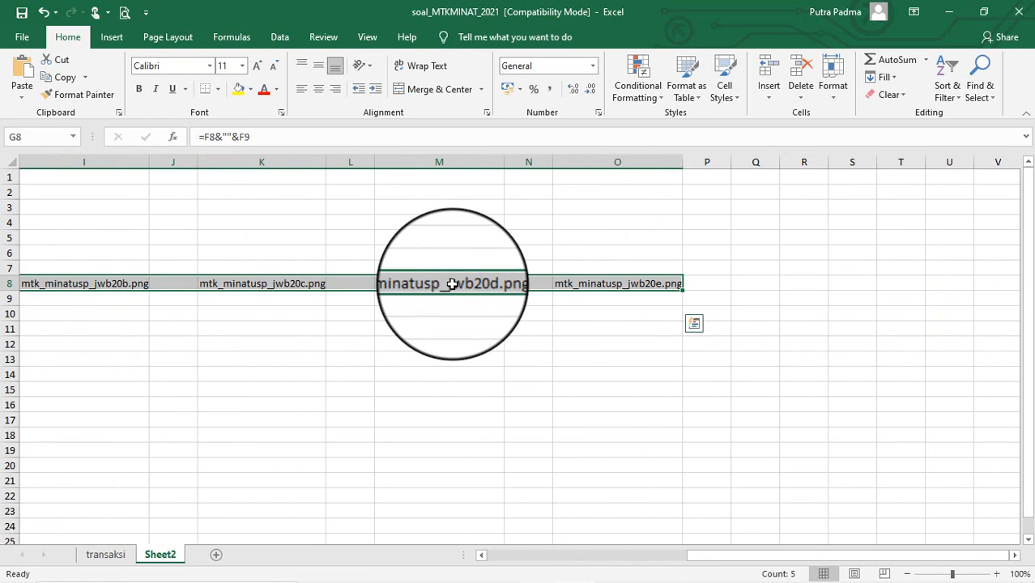
key(ctrl+c)
click(101, 554)
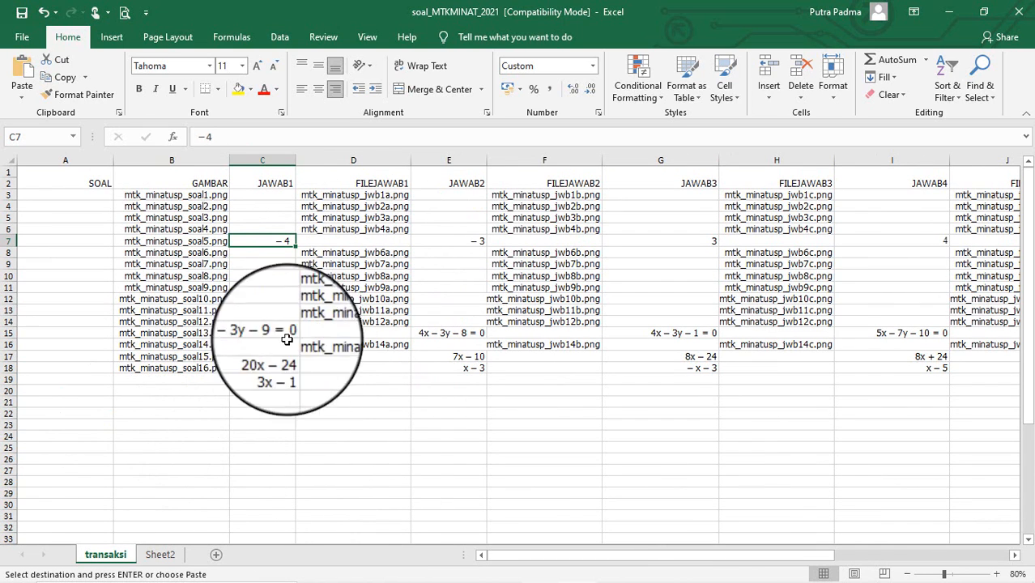
Step: Paste mtk_minatusp_jwb20a.png–jwb20e.png into row 19 from D19 as plain values
click(340, 379)
key(ctrl+v)
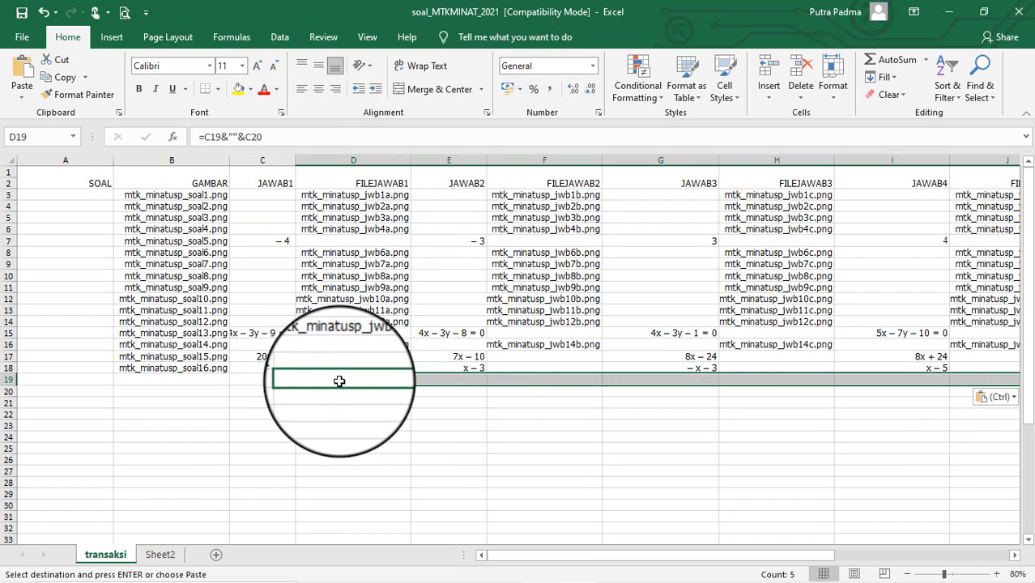
click(990, 398)
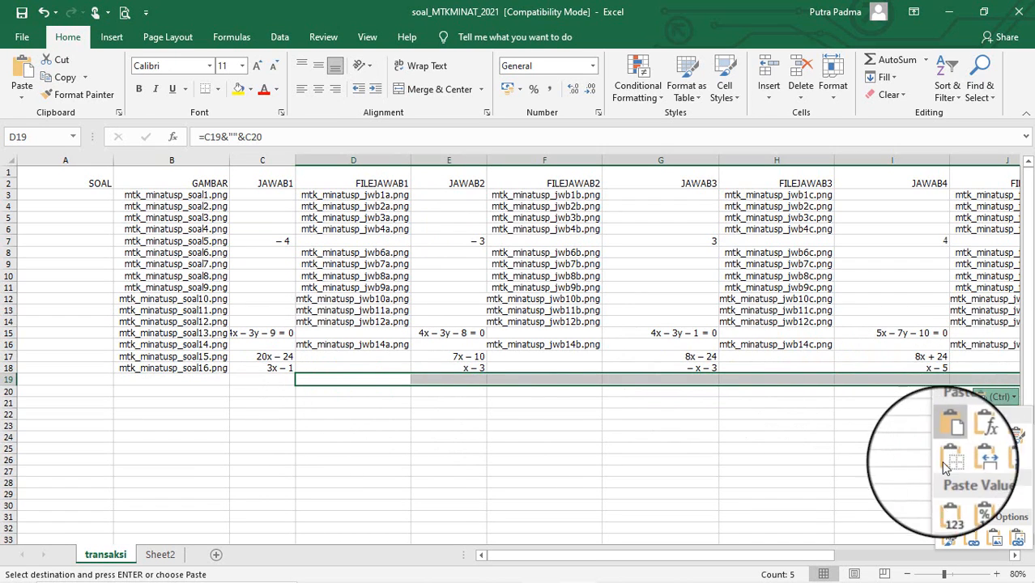
click(951, 502)
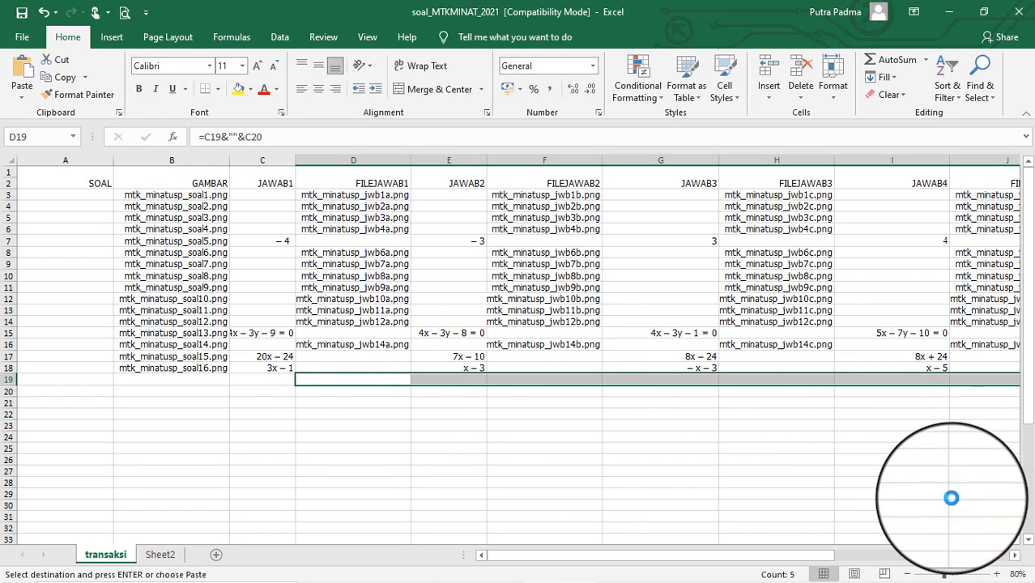
click(365, 412)
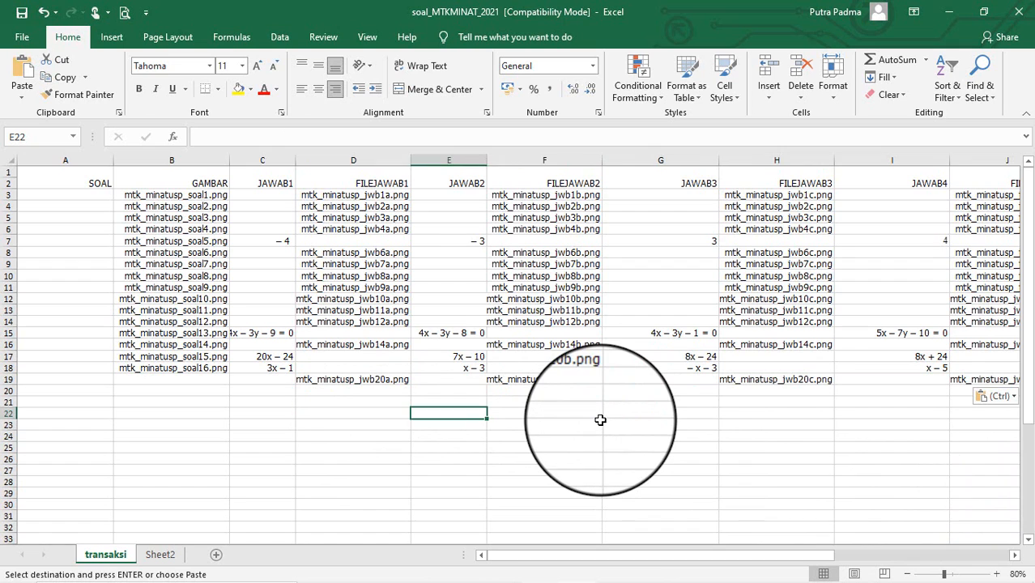
key(Right)
key(Right)
key(Right)
key(Right)
key(Right)
key(Right)
key(Right)
key(Right)
key(Right)
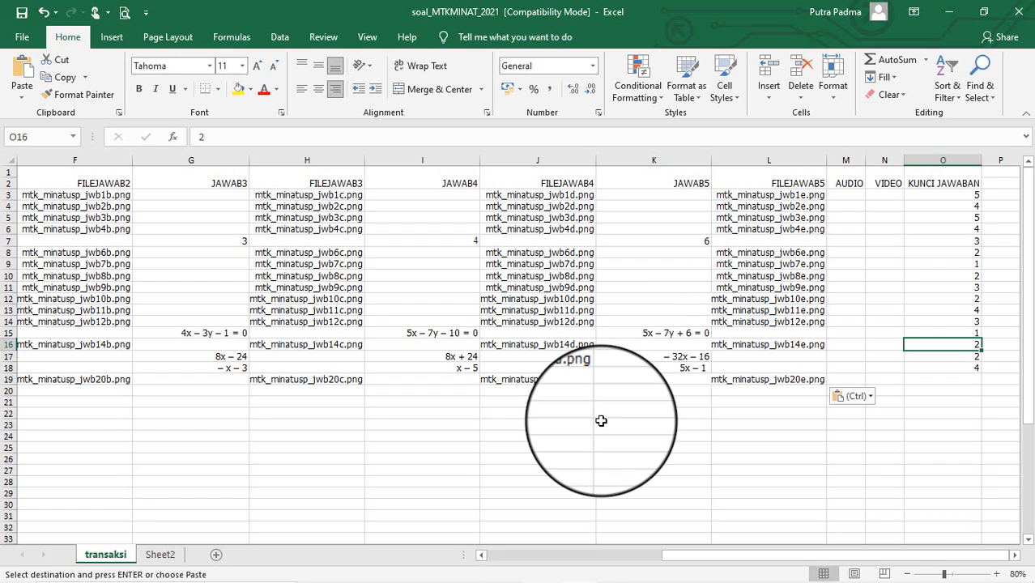
mouse_move(324, 554)
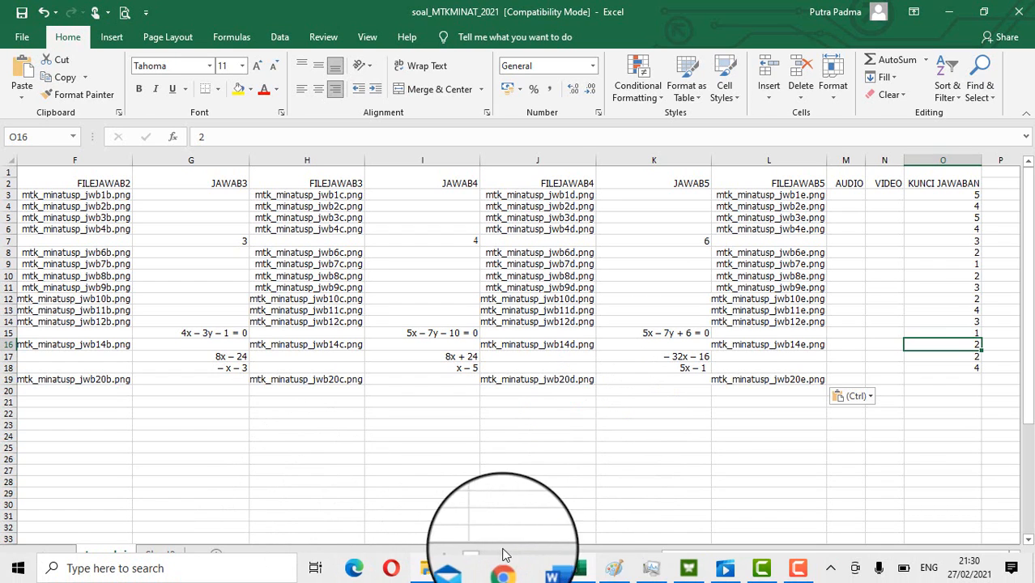
click(547, 571)
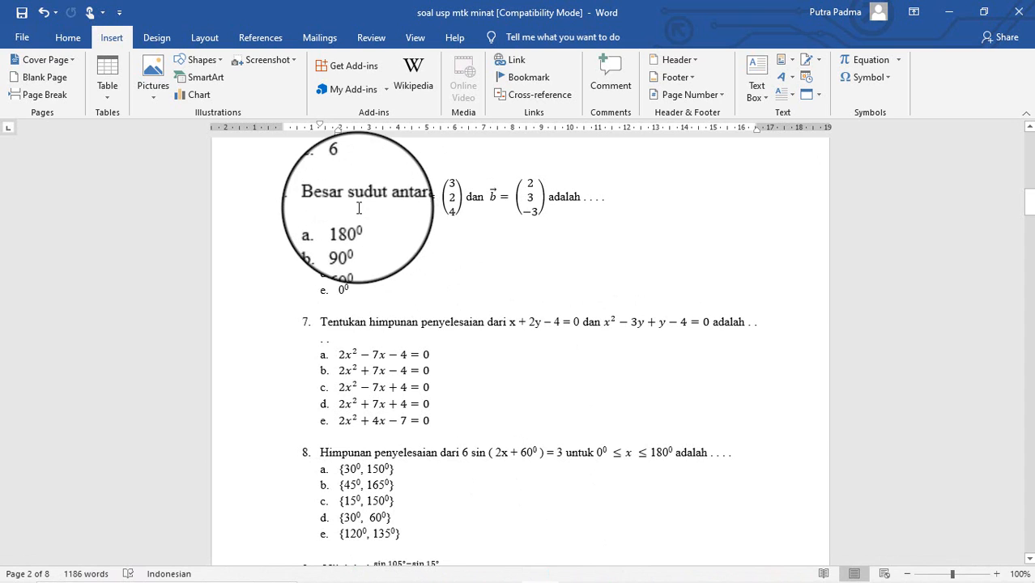
drag(338, 273, 359, 273)
click(575, 571)
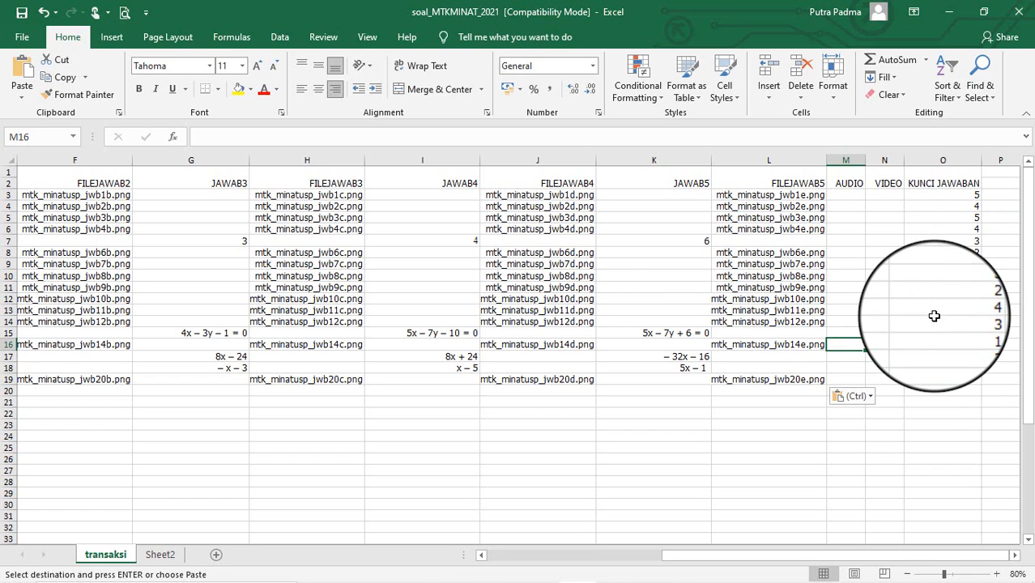
key(Home)
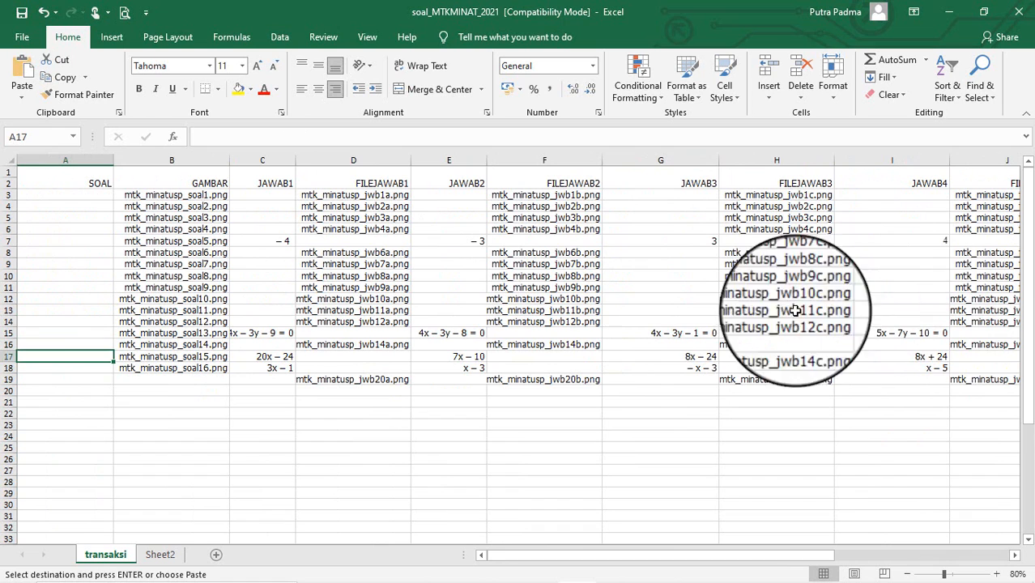
Step: Clear the mtk_minatusp_jwb20a–e.png names from D19:L19, leaving row 19 empty
click(330, 379)
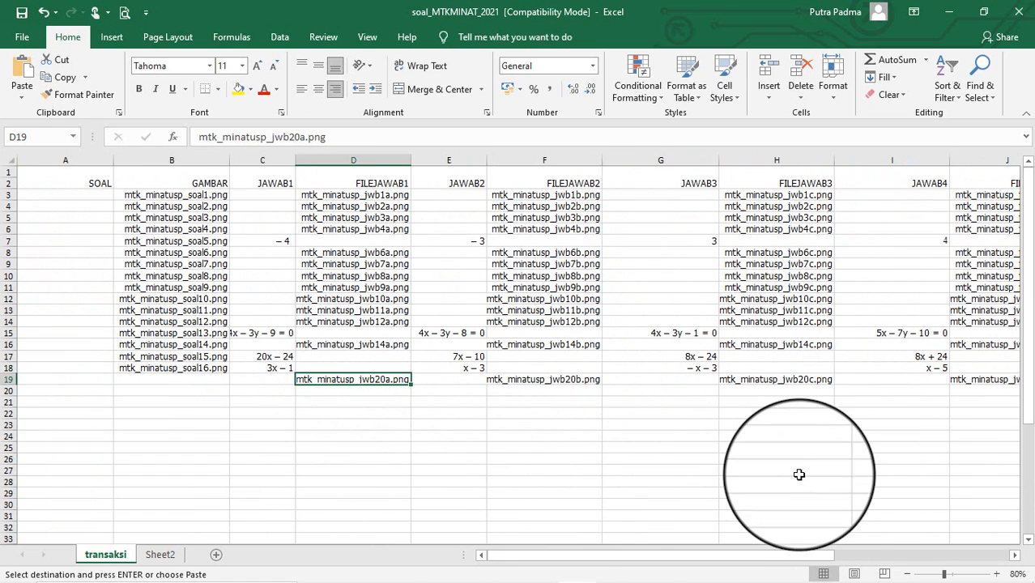
key(Right)
key(Right)
key(Right)
key(Right)
key(Right)
key(Right)
key(Right)
key(Right)
key(Right)
key(Right)
key(Right)
key(Right)
key(Right)
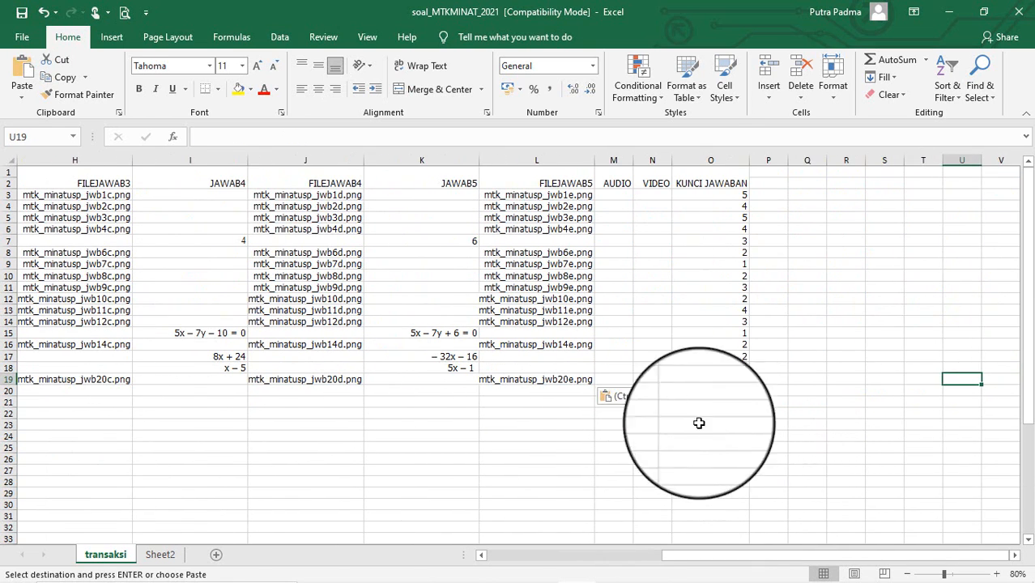
key(Left)
click(580, 379)
drag(580, 379, 229, 379)
key(Delete)
scroll(453, 506, right, 5)
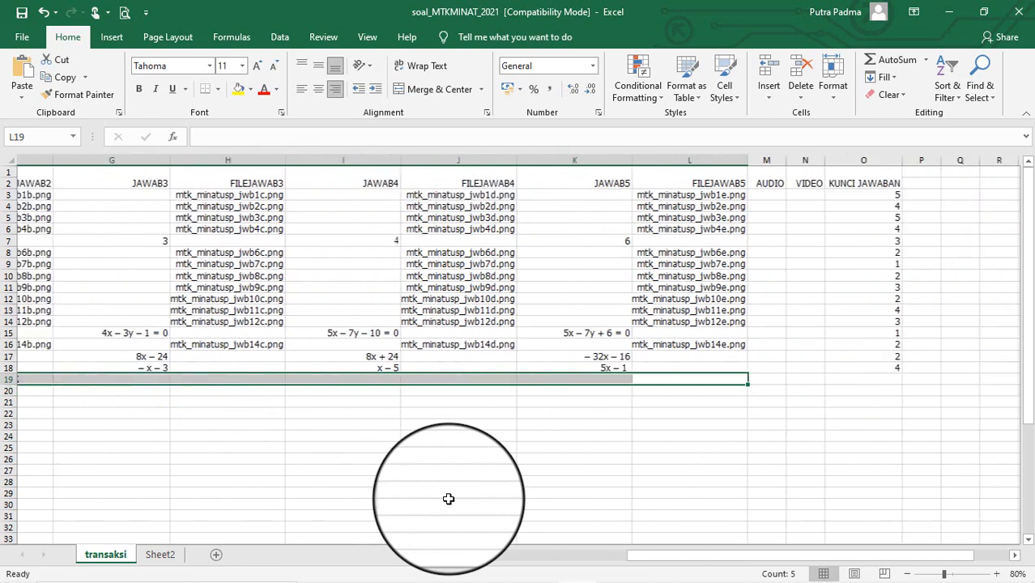
key(Left)
key(Left)
key(Left)
key(Left)
key(Left)
key(Left)
key(Left)
key(Left)
key(Left)
key(Left)
key(Left)
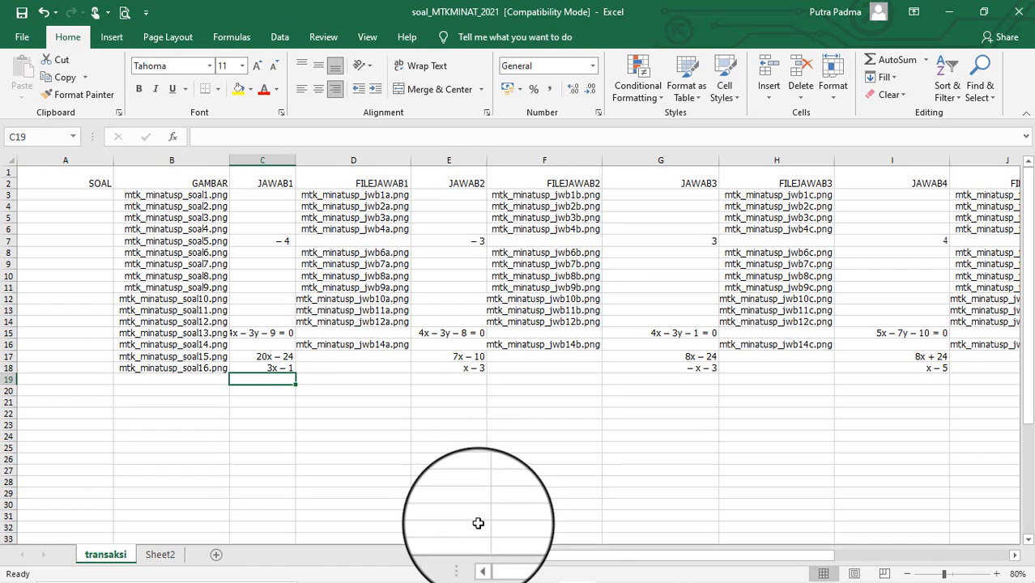
Step: Minimize Excel, Word, Paint and Explorer, then launch JIBAS CBE Editor 14.0 from the desktop
click(948, 11)
click(945, 11)
click(946, 11)
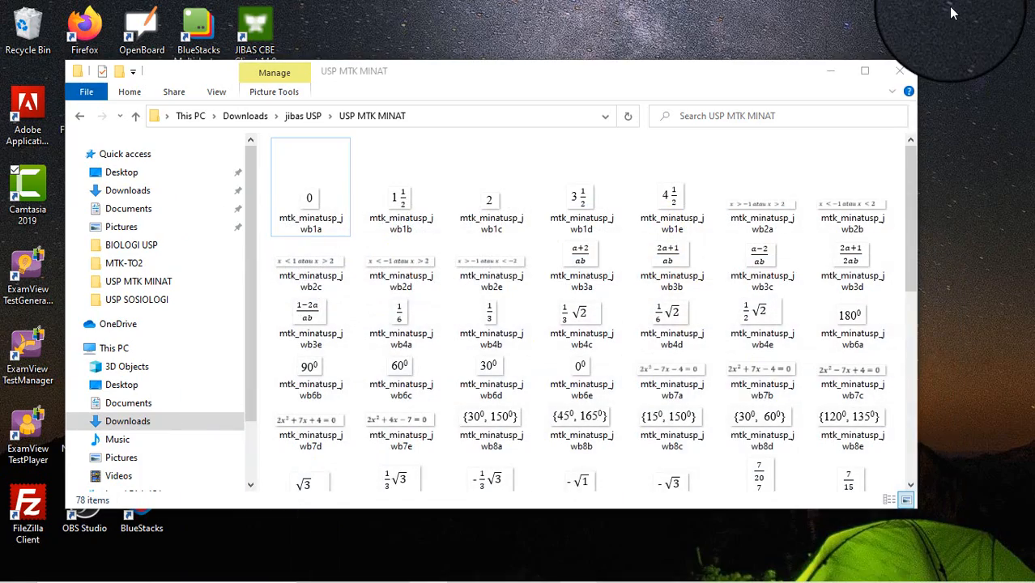
click(853, 77)
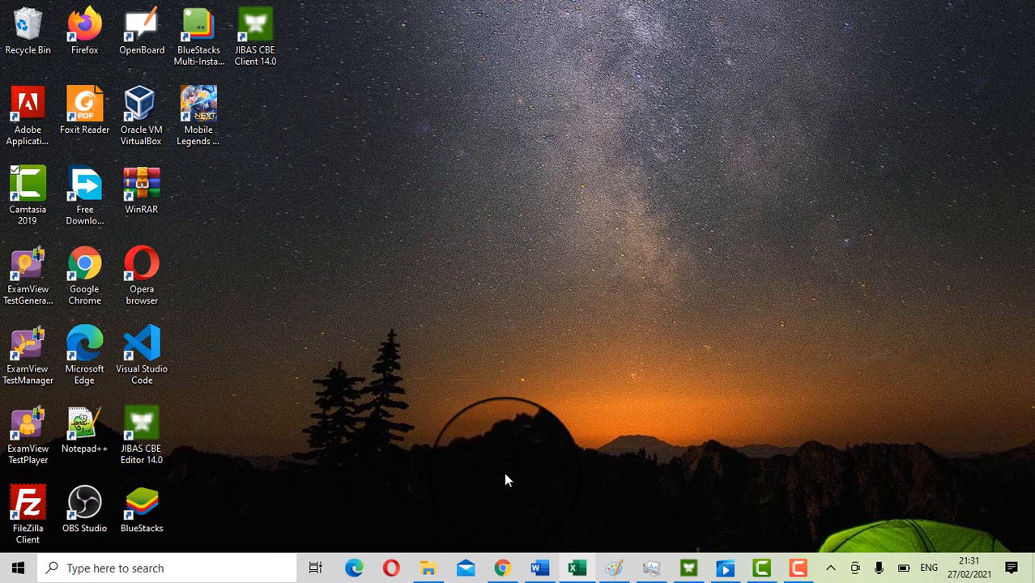
double_click(145, 433)
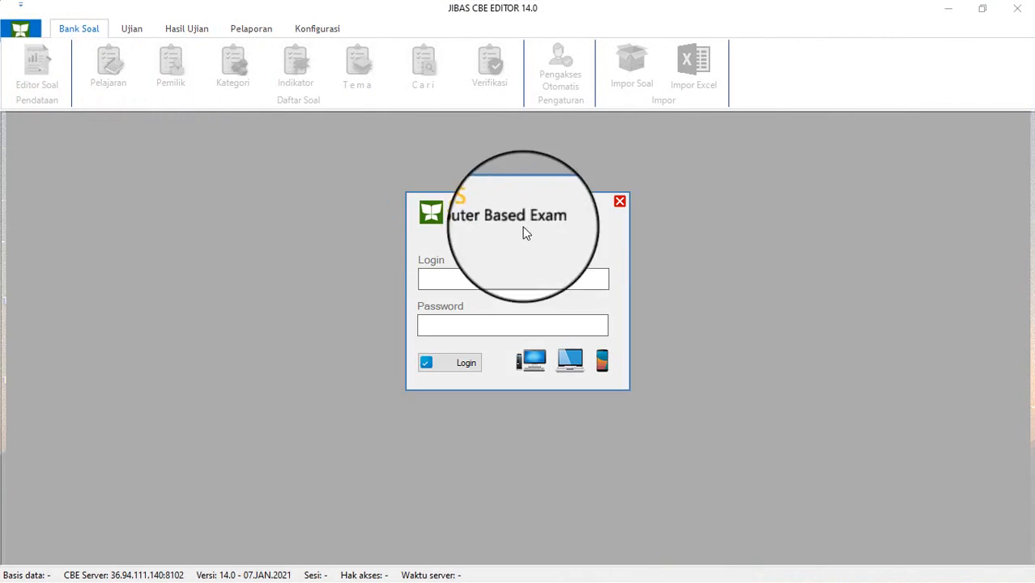
Step: Check the CBE server address 36.94.111.140 under Konfigurasi > CBE Server
click(619, 201)
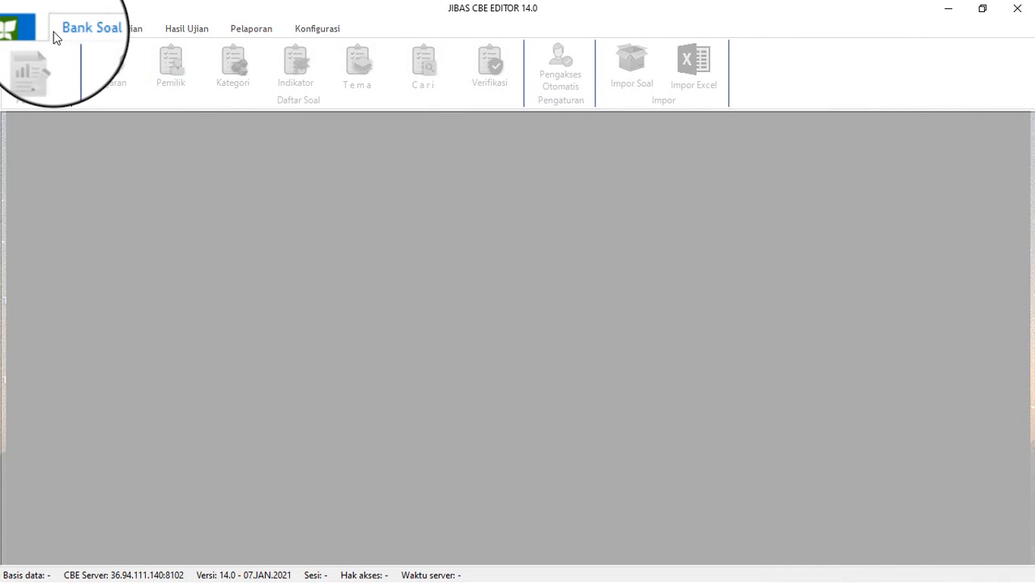
click(25, 30)
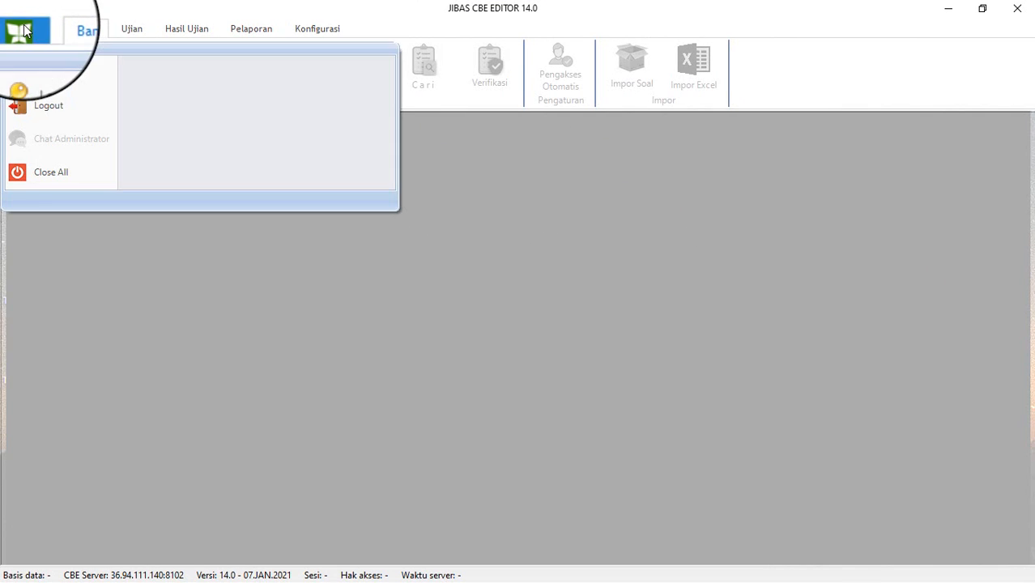
click(532, 106)
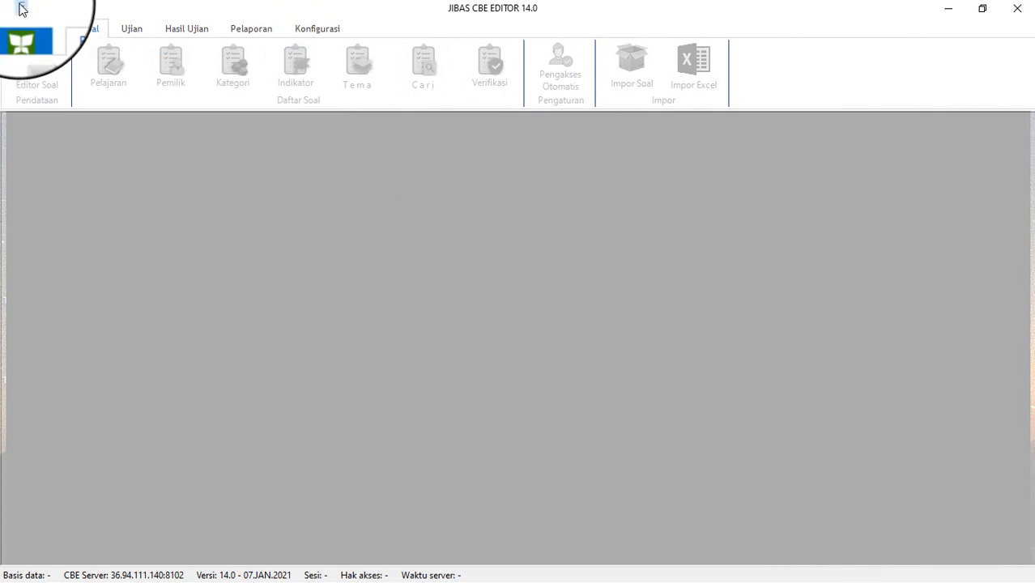
click(21, 30)
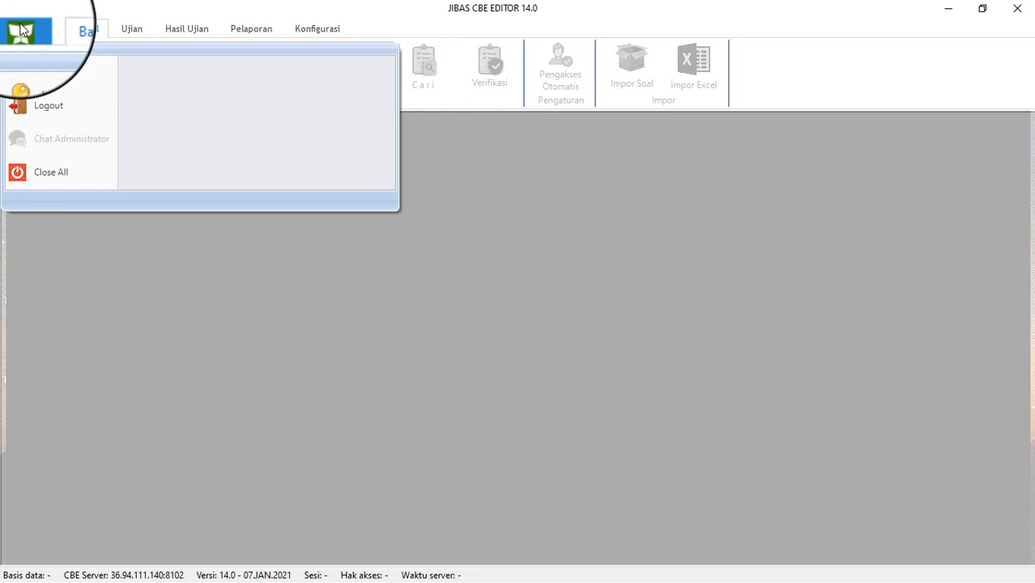
click(660, 222)
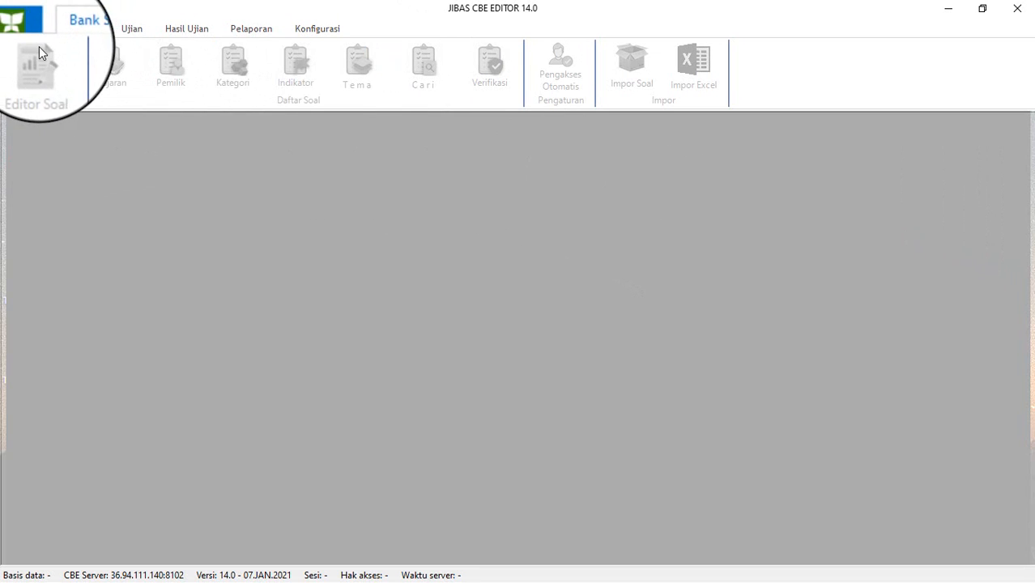
click(317, 29)
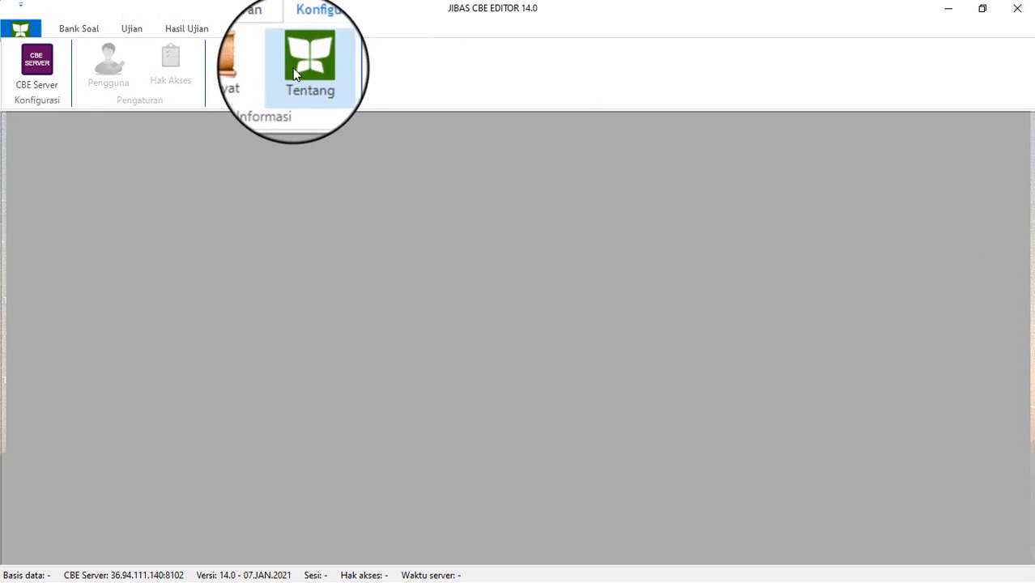
click(47, 56)
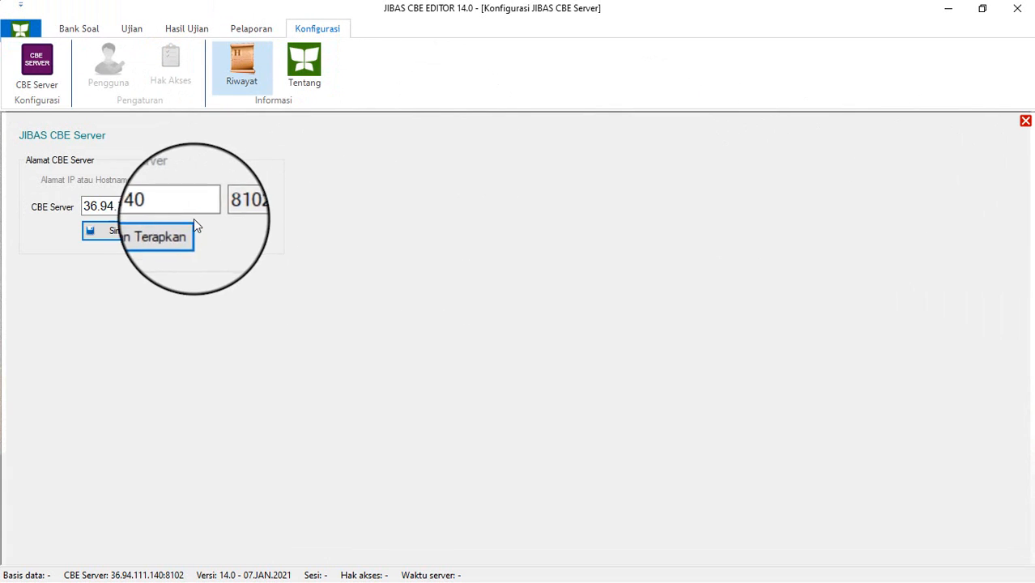
drag(179, 207, 81, 207)
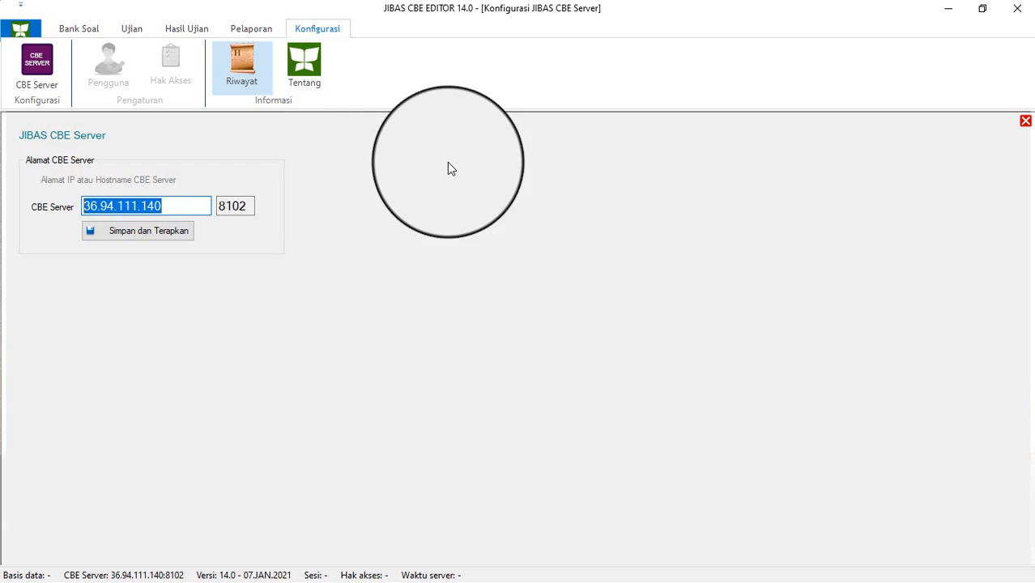
Step: Restore the editor to a non-maximized window and reopen the Login dialog
click(22, 31)
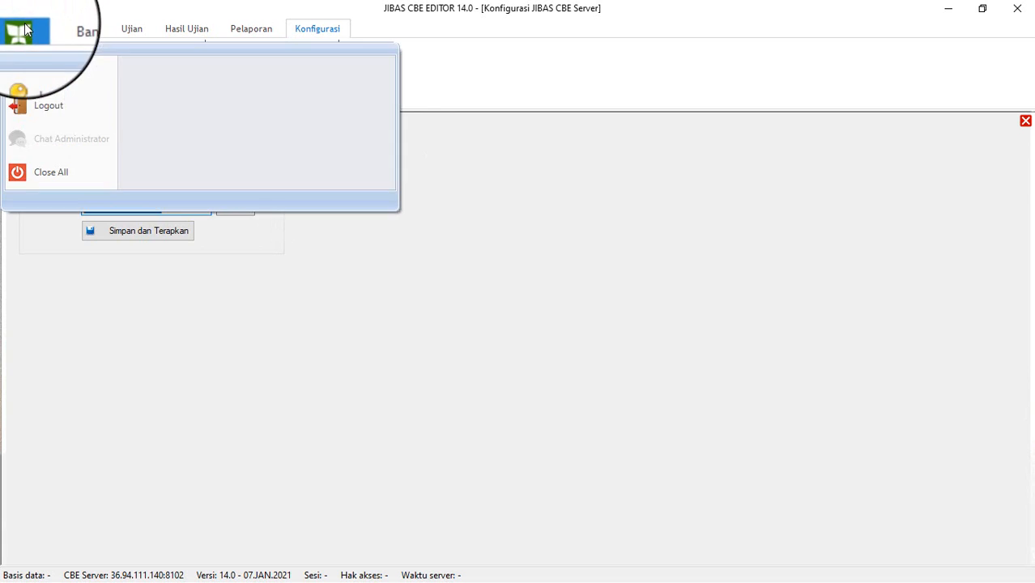
click(45, 75)
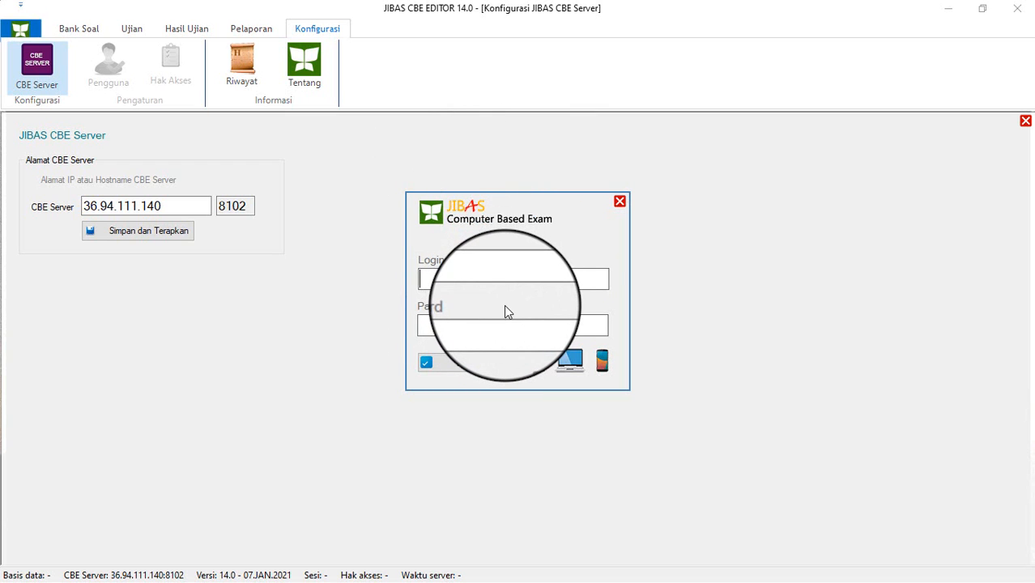
click(618, 201)
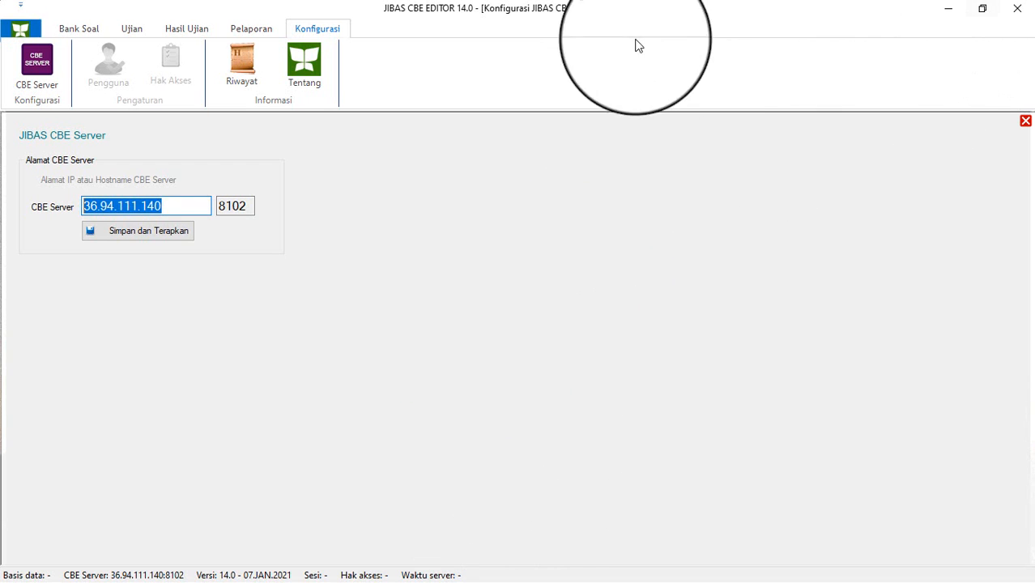
click(982, 10)
click(92, 40)
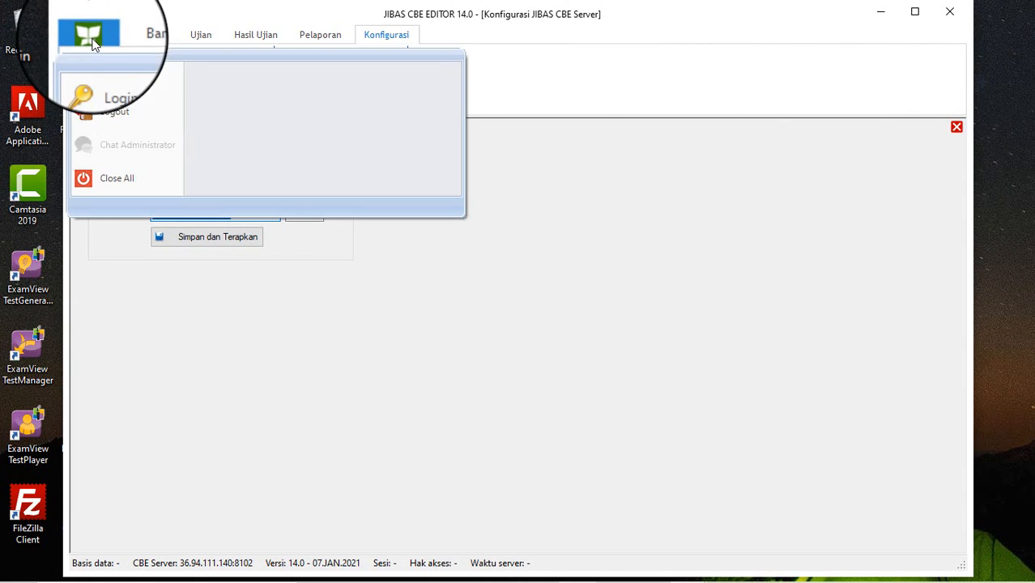
click(104, 85)
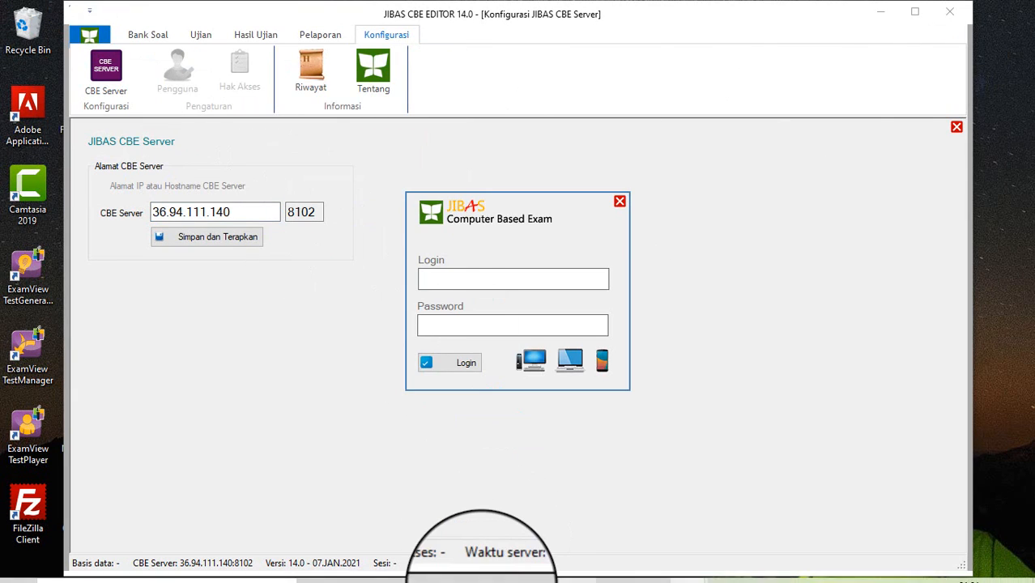
click(503, 565)
Step: Log in with the teacher's ID number copied from SIM GPO and the account password
click(235, 12)
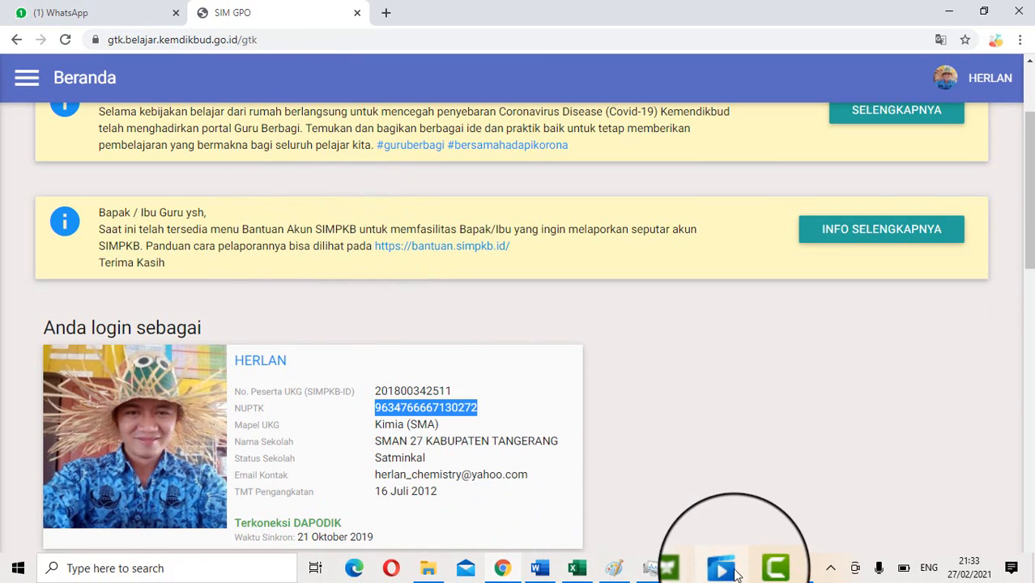
mouse_move(688, 571)
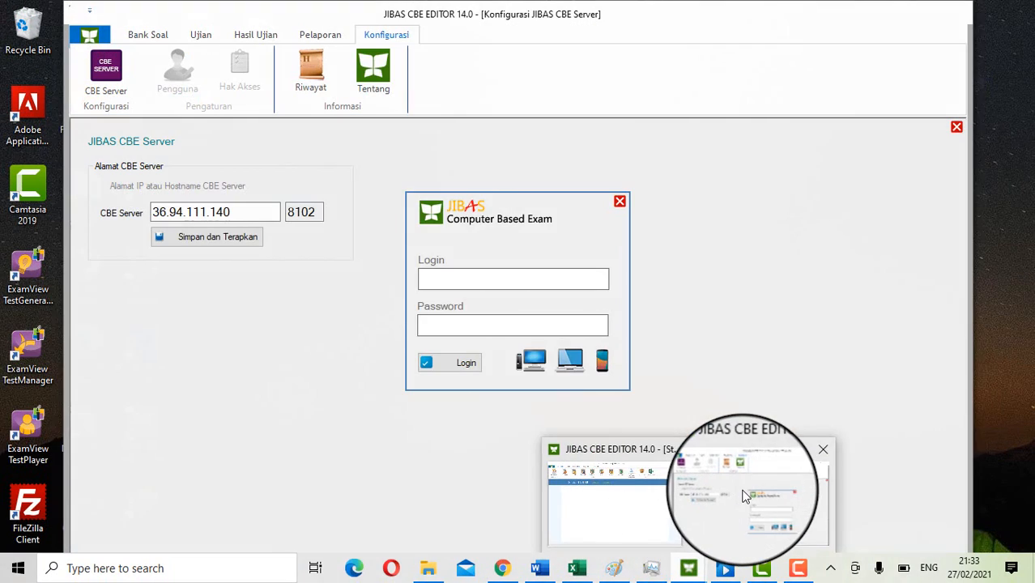
click(744, 495)
click(446, 280)
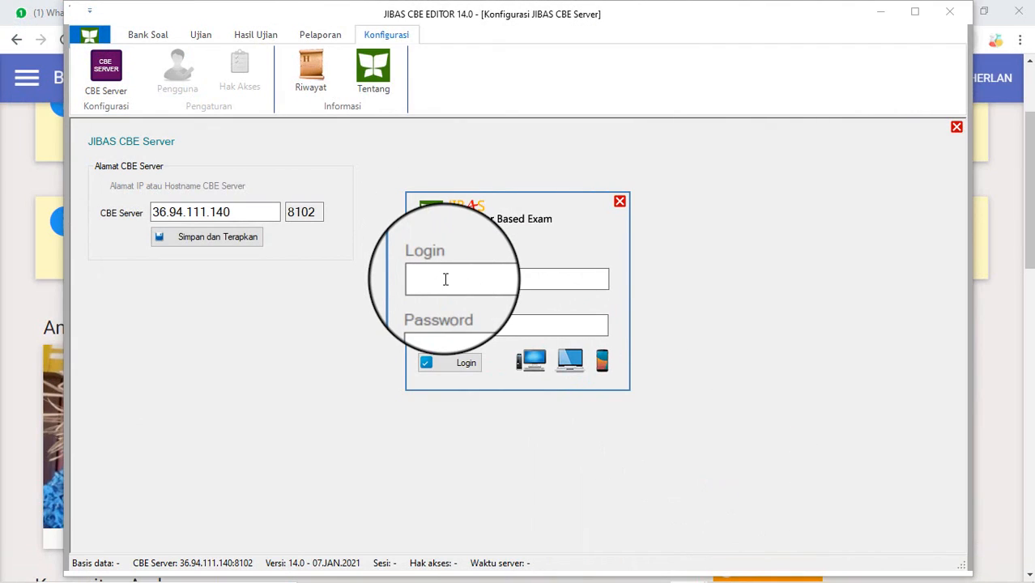
key(ctrl+v)
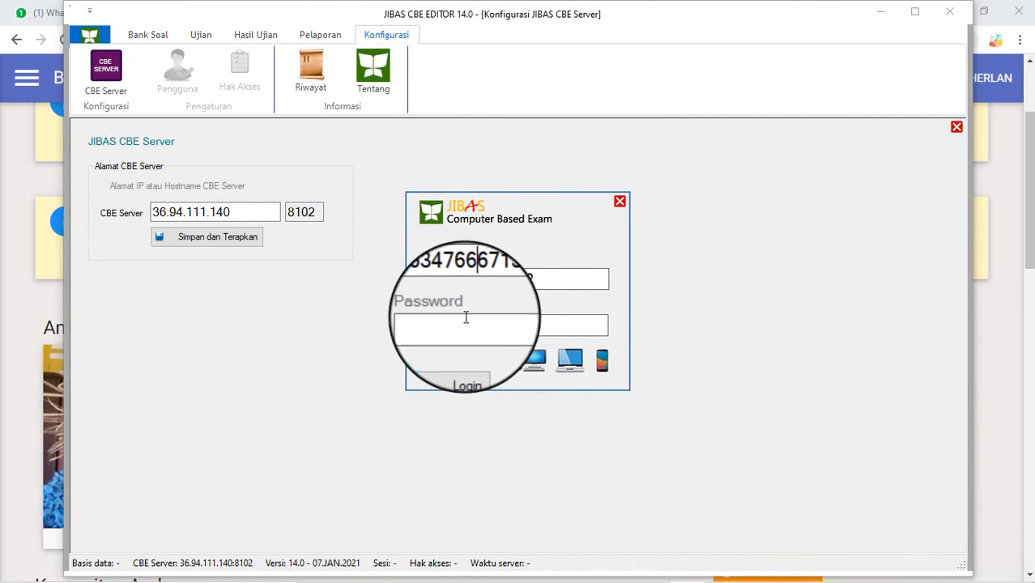
click(461, 325)
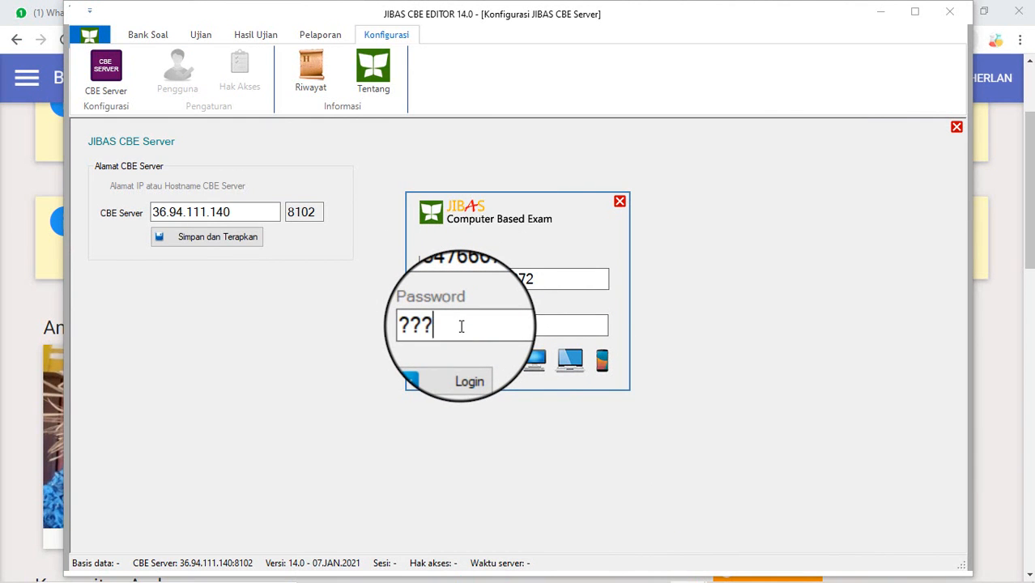
text(??????)
click(449, 361)
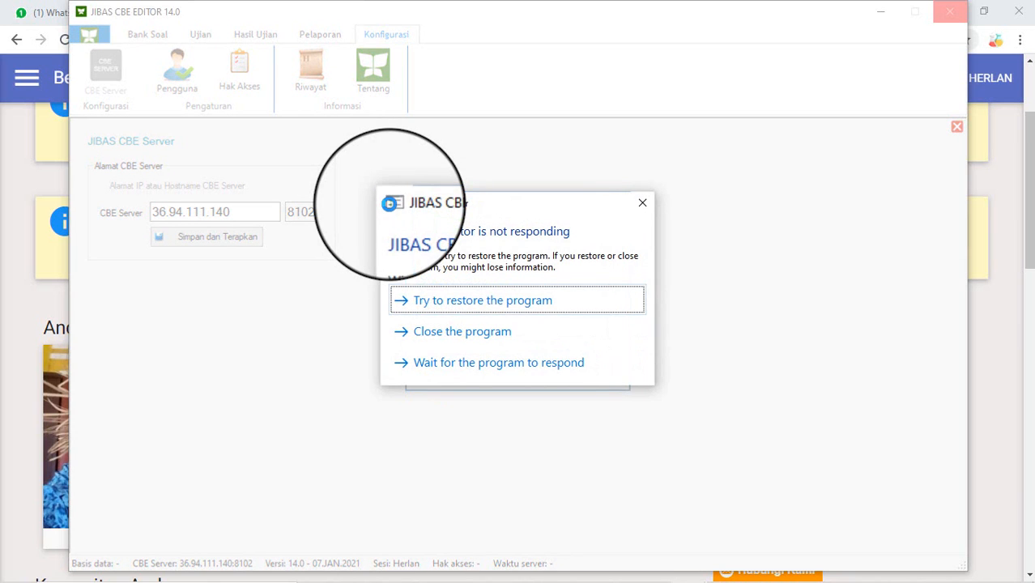
Step: End the not-responding JIBAS CBE Editor task in Task Manager and return to the signed-in editor
click(540, 305)
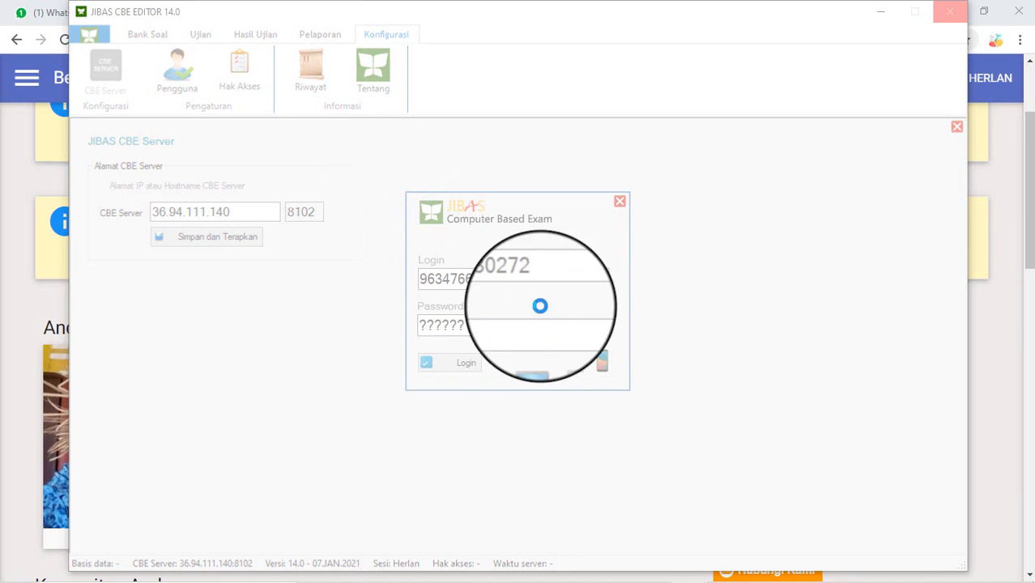
key(ctrl+shift+Escape)
click(539, 304)
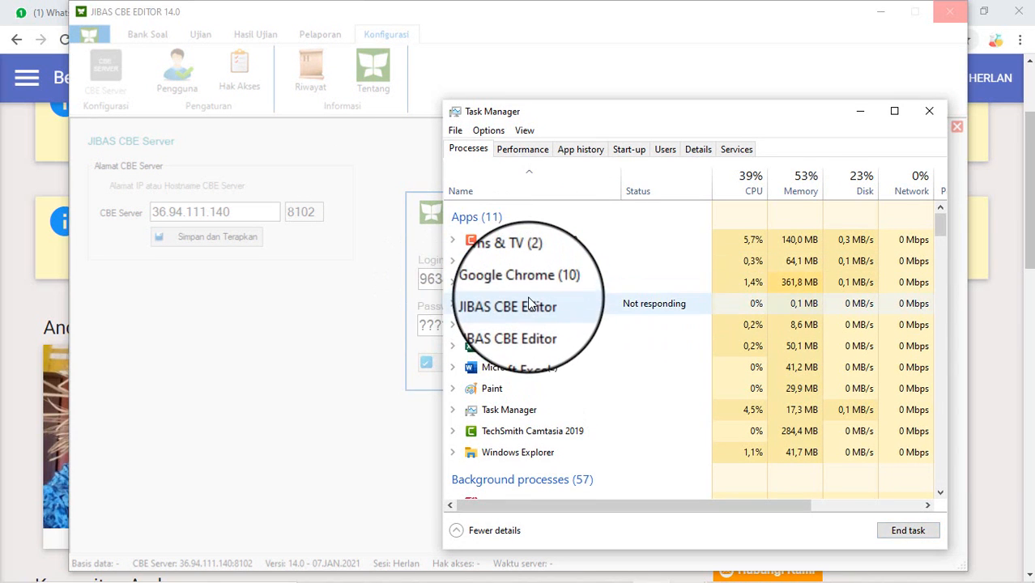
click(908, 530)
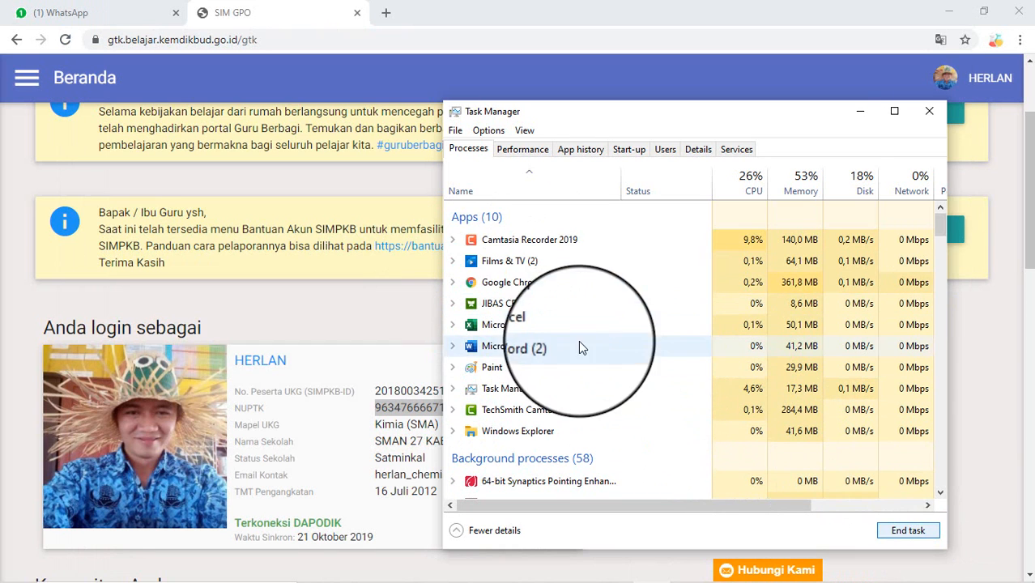
click(859, 115)
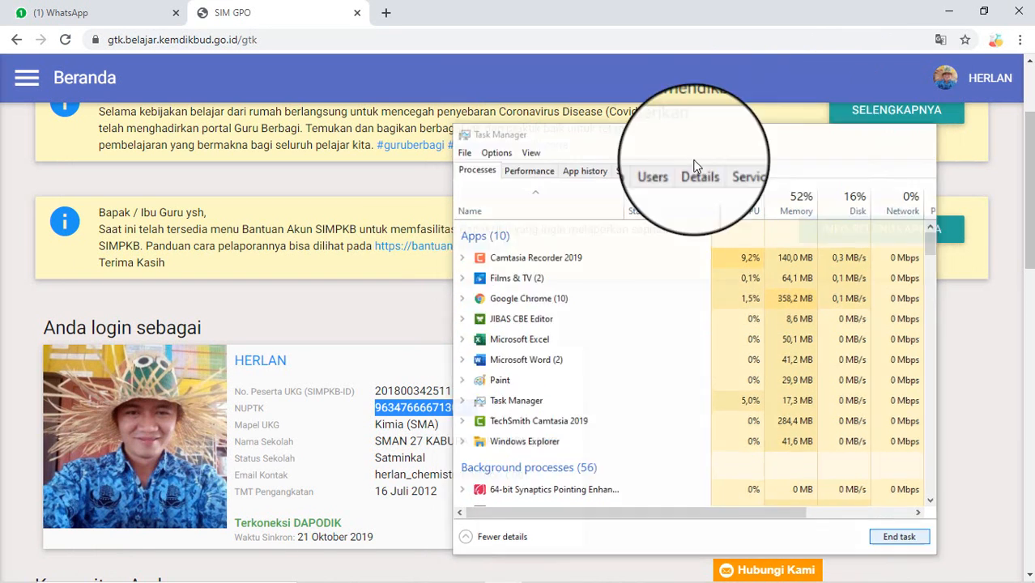
click(697, 570)
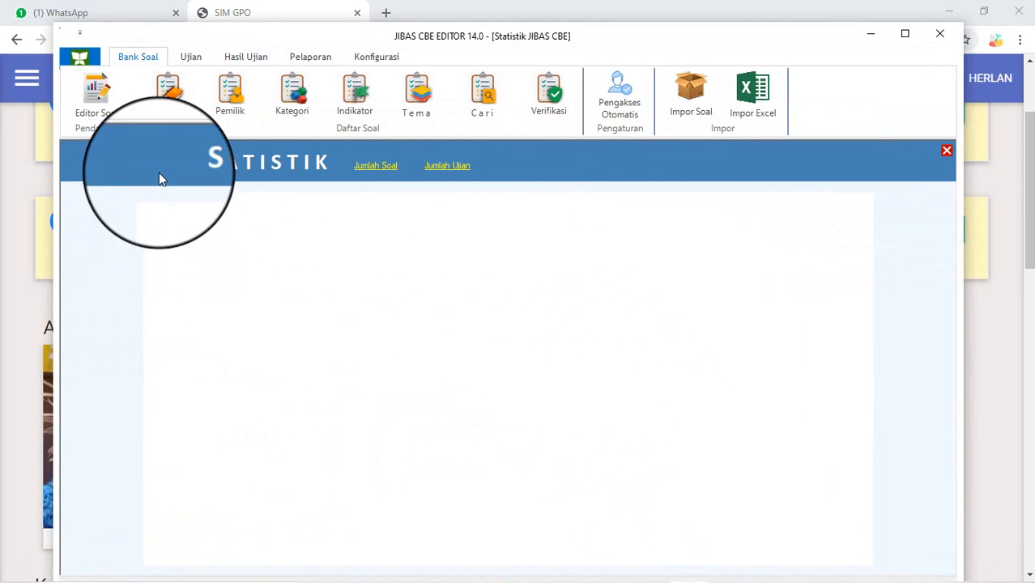
Step: Load the soal_MTKMINAT_2021 workbook into the Impor Excel panel
click(753, 91)
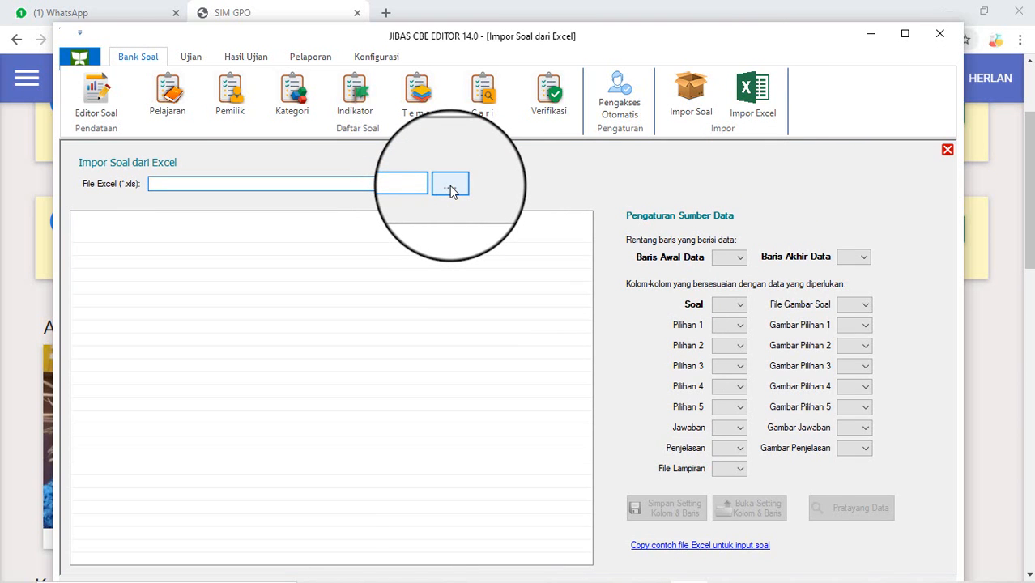
click(451, 187)
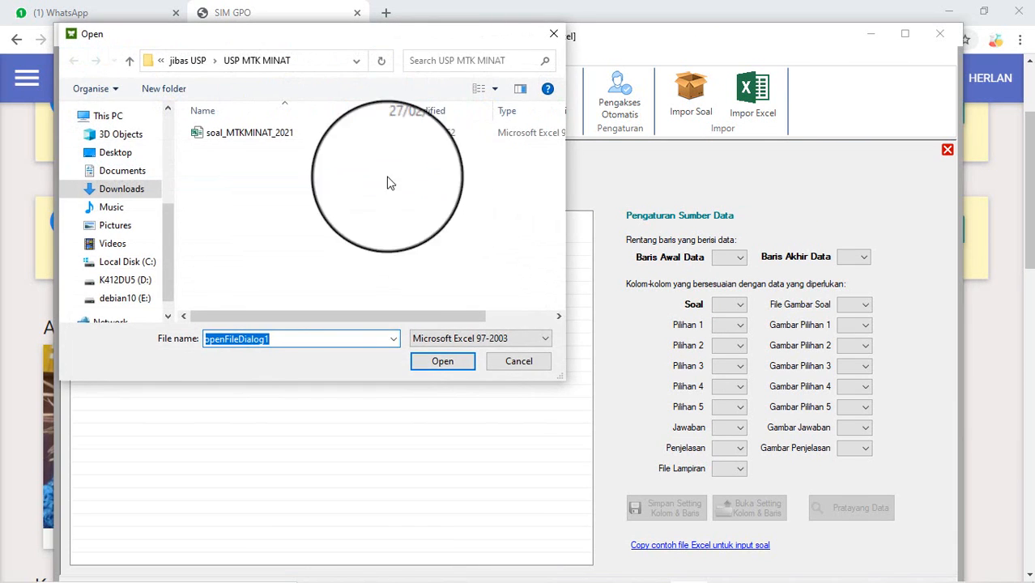
click(262, 138)
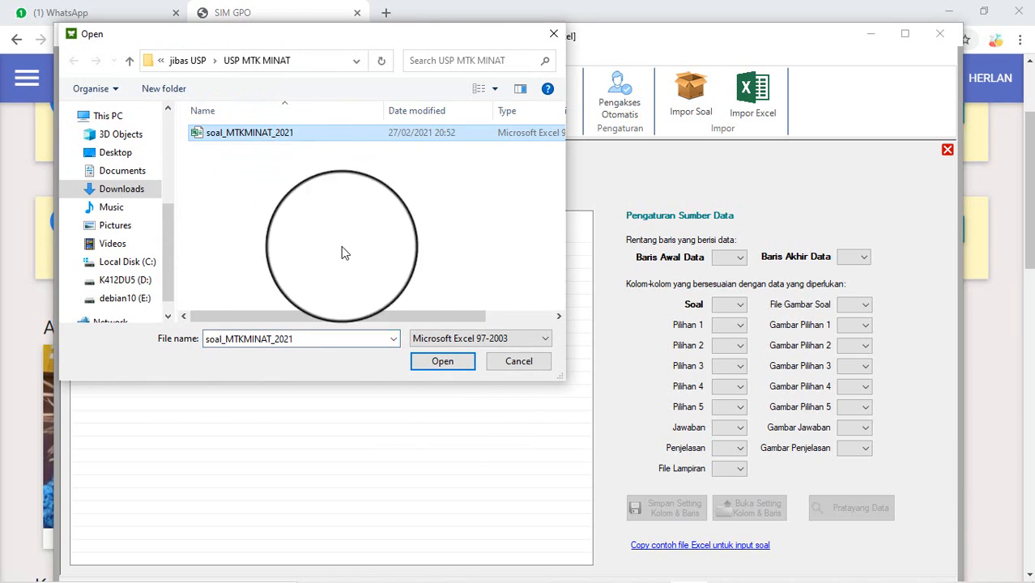
click(438, 361)
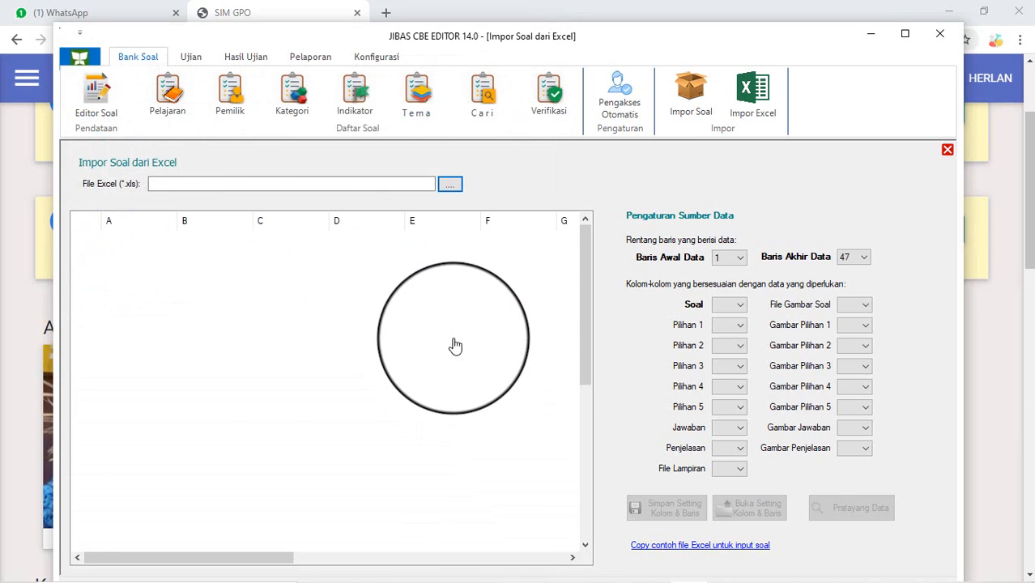
click(454, 342)
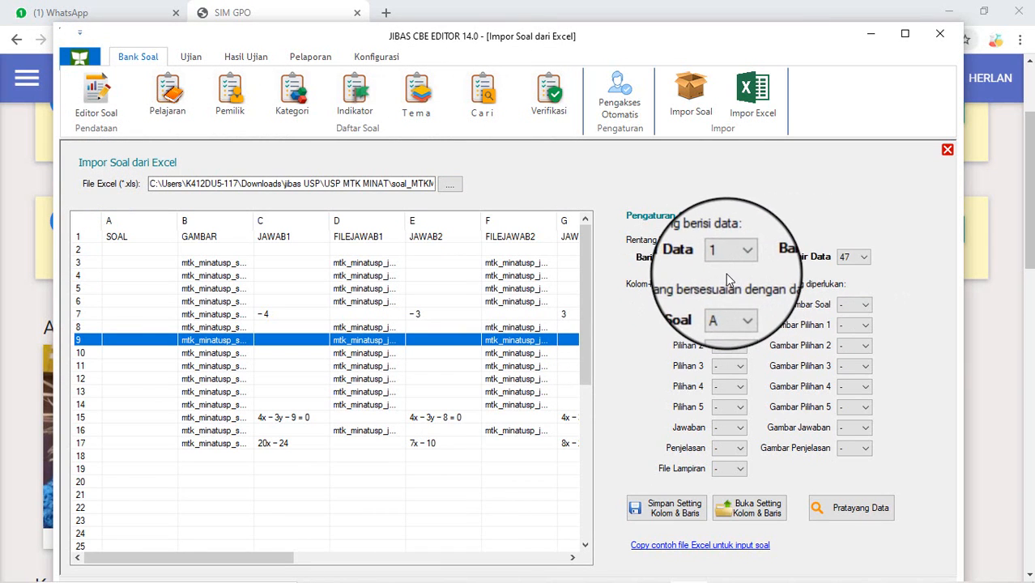
click(119, 239)
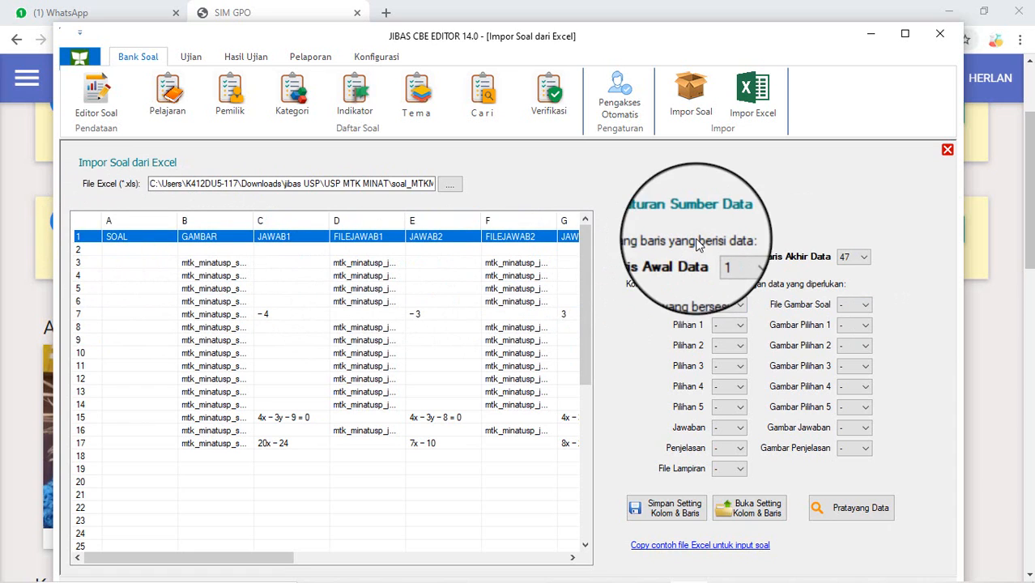
click(207, 263)
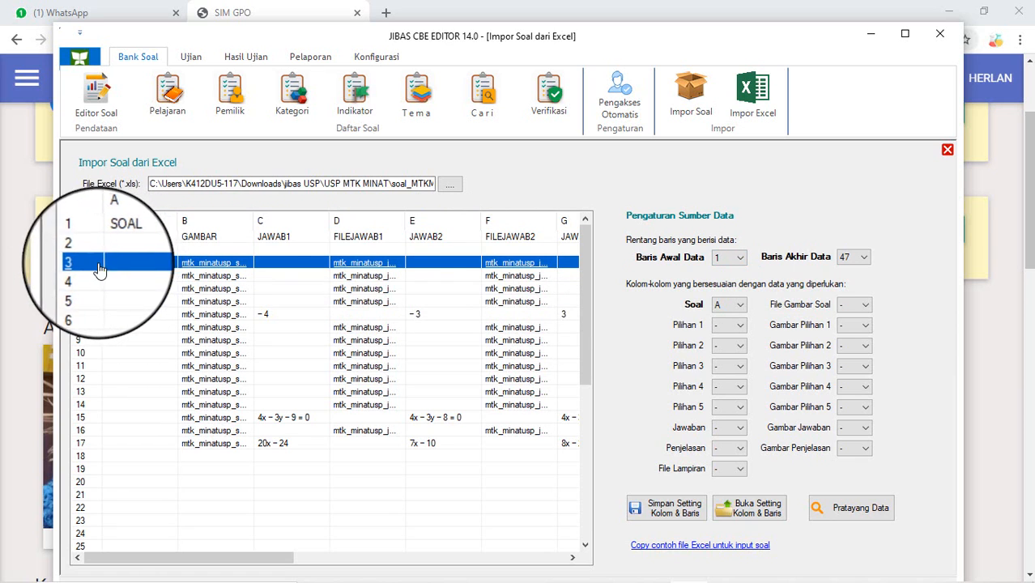
Step: Set Baris Awal Data to 3 and Baris Akhir Data to 17
click(735, 257)
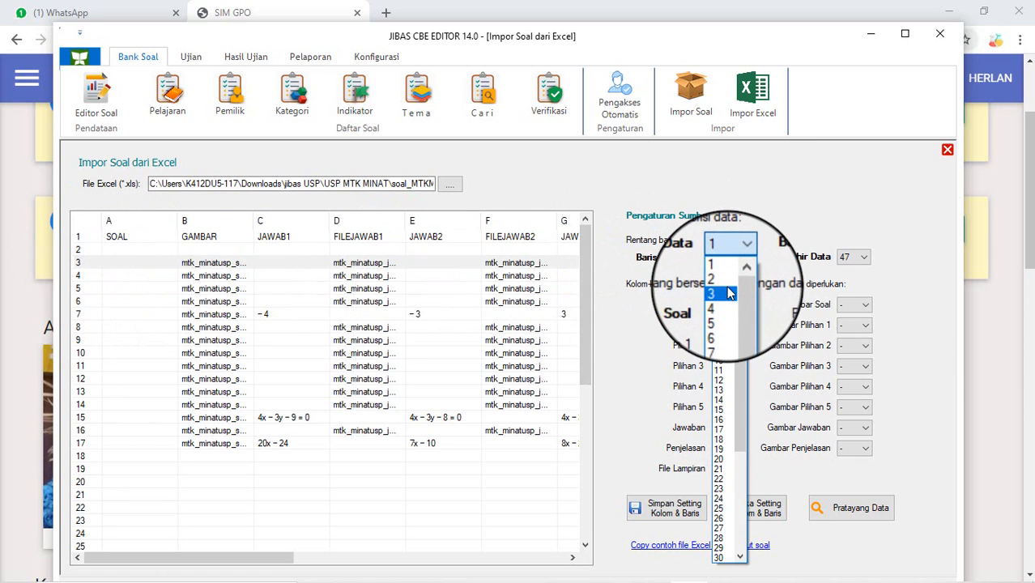
click(717, 292)
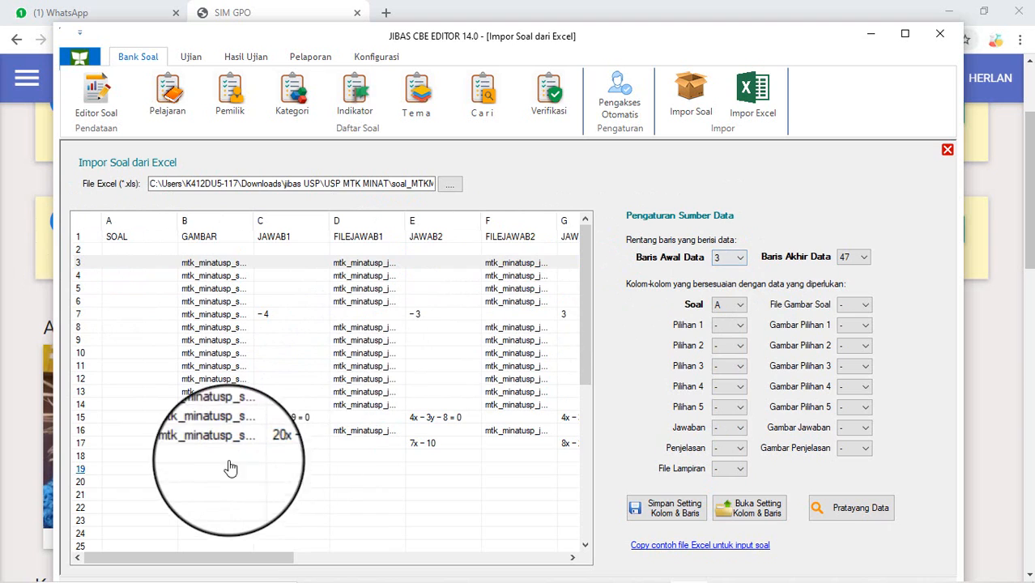
click(142, 443)
click(867, 256)
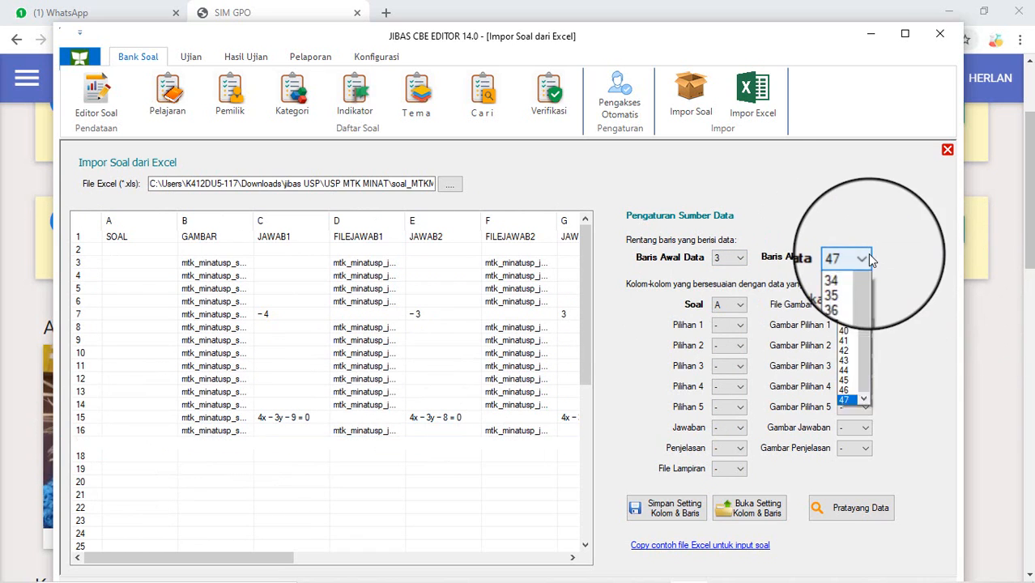
click(872, 412)
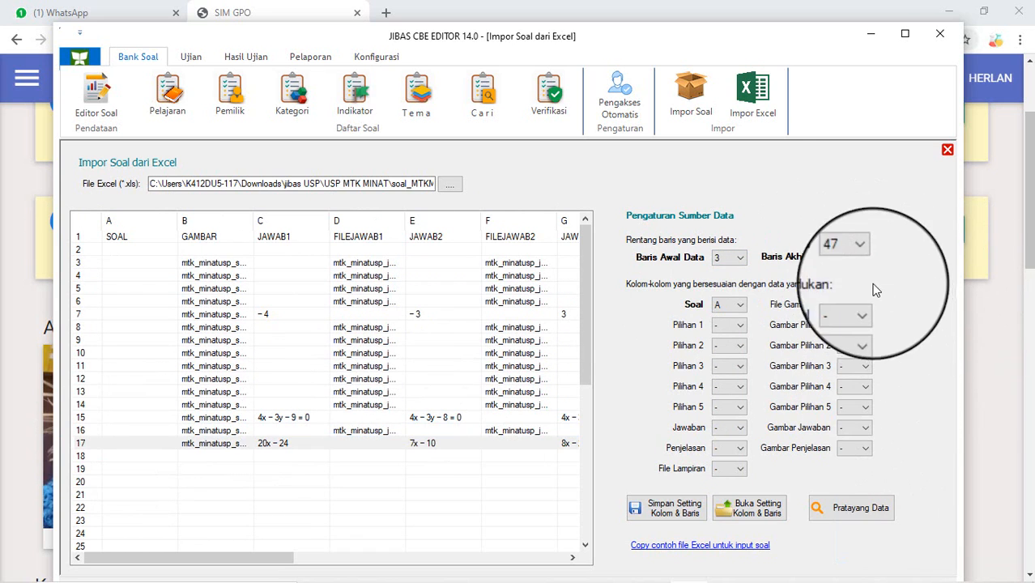
click(863, 257)
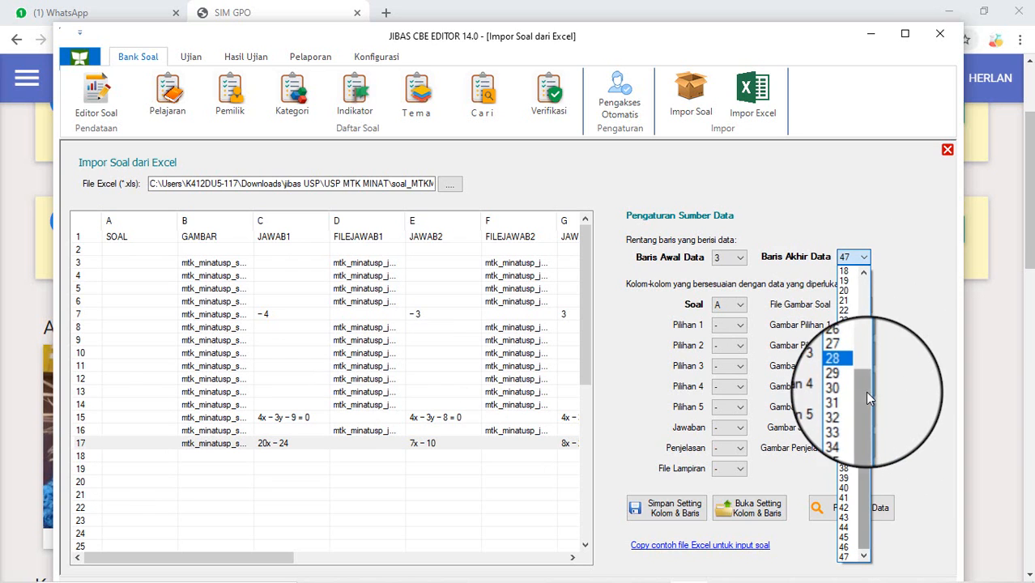
drag(864, 395, 853, 348)
click(853, 348)
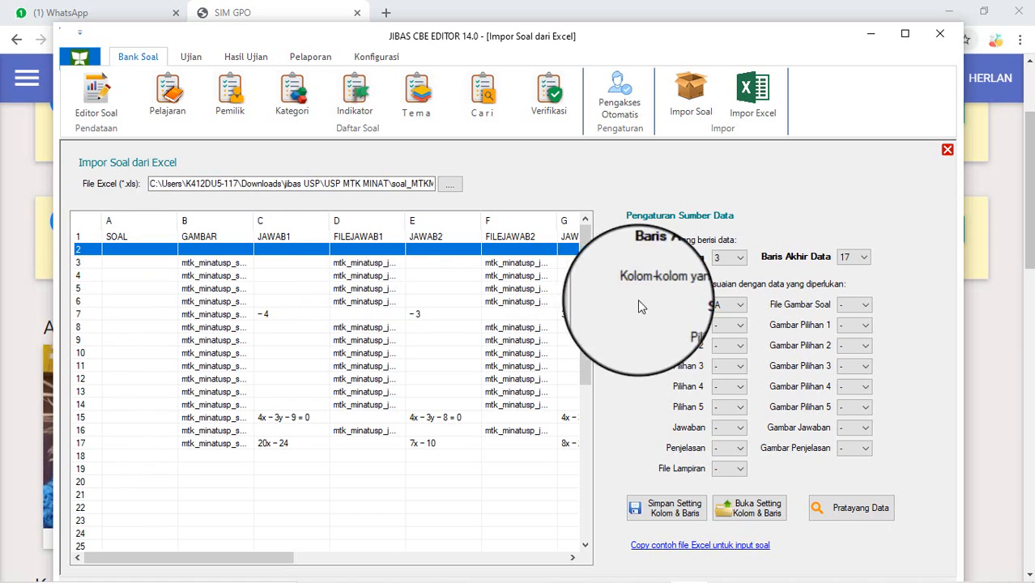
Step: Map Soal to column A and File Gambar Soal to column B
click(731, 308)
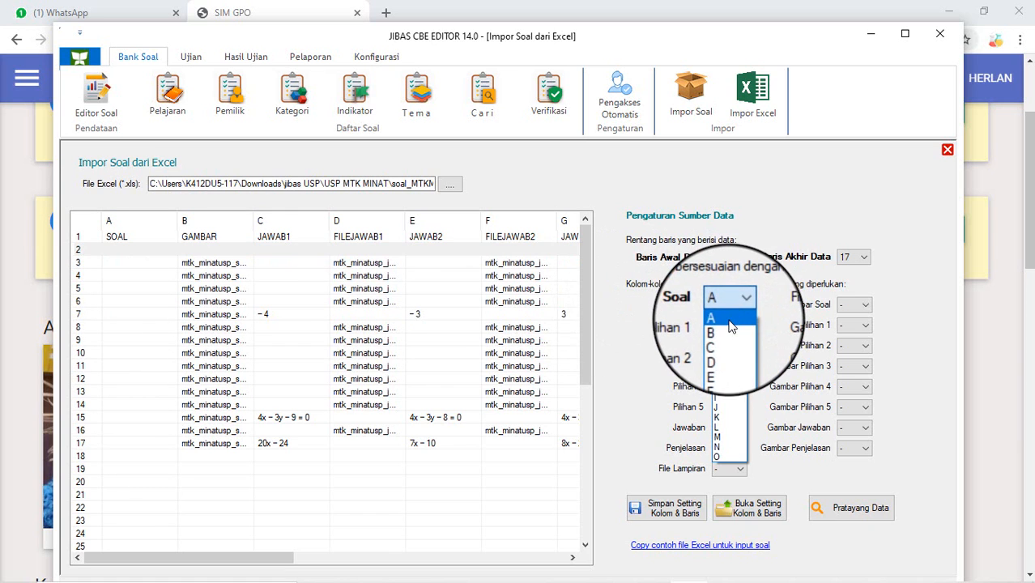
click(731, 317)
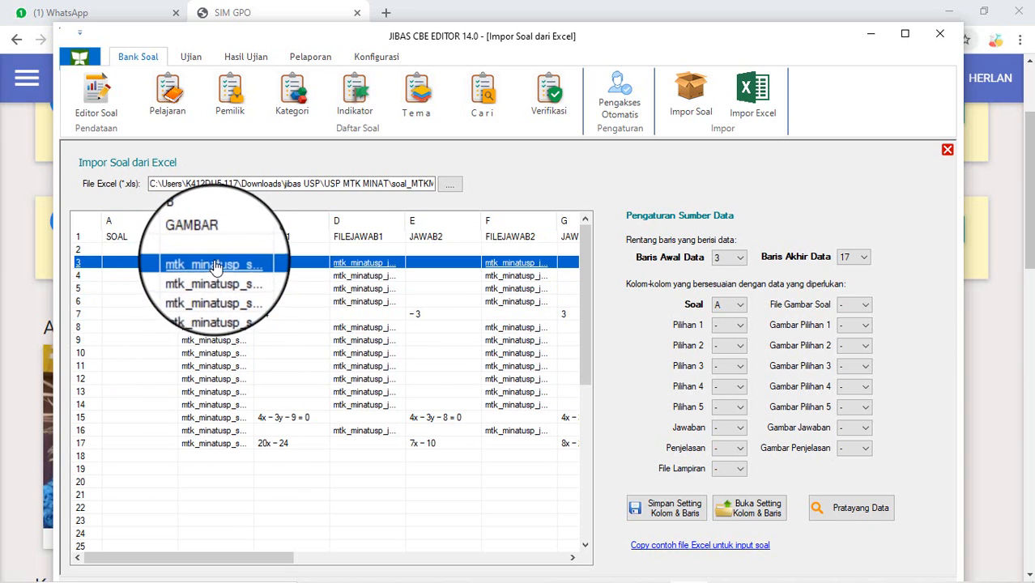
click(856, 307)
click(850, 340)
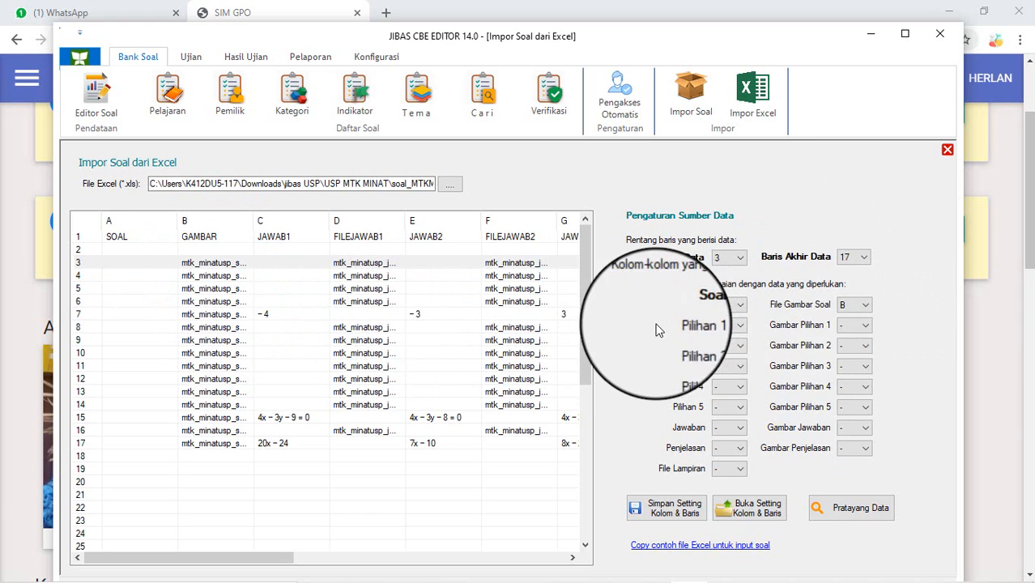
click(202, 326)
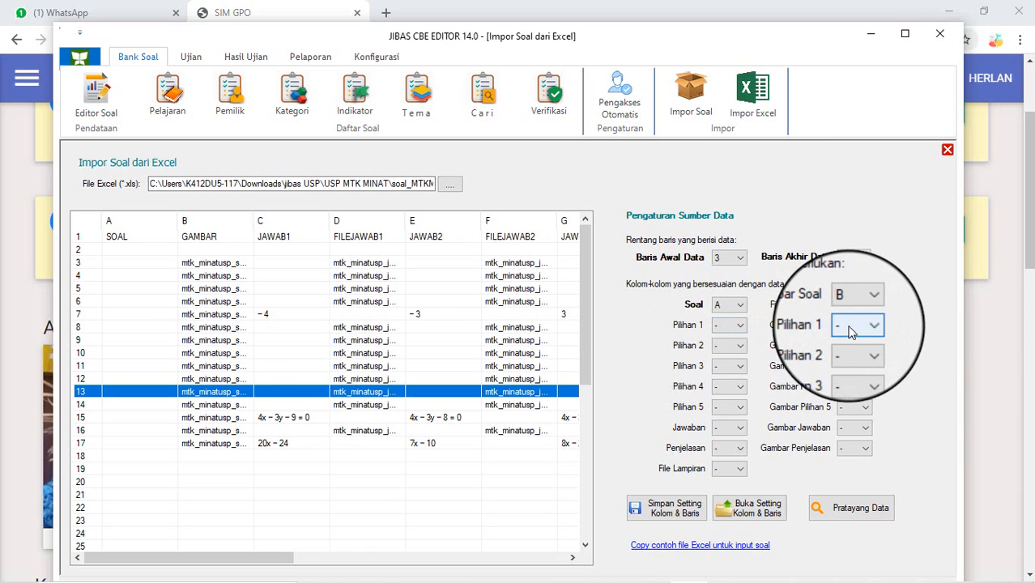
click(737, 507)
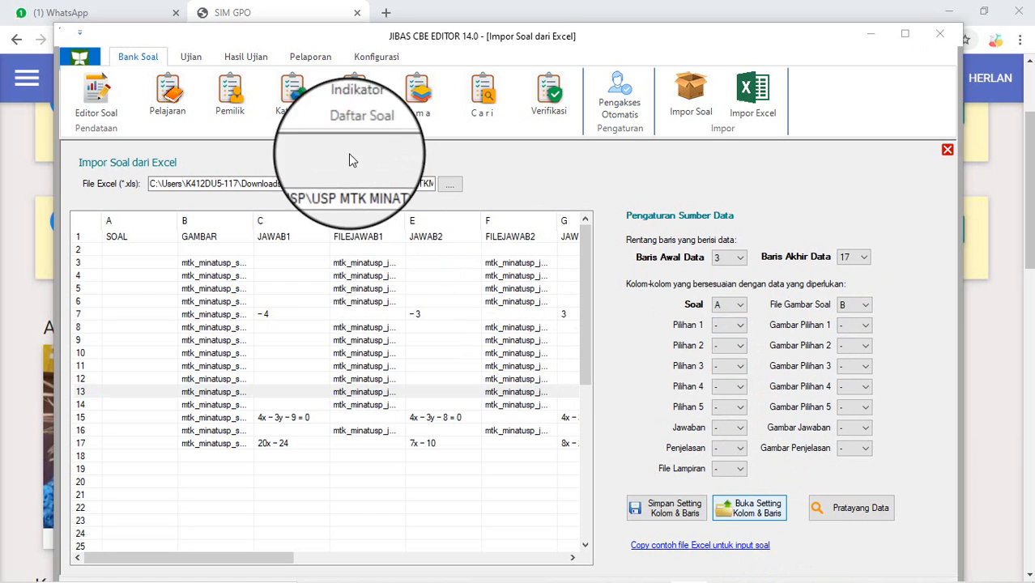
Step: Apply the saved sett.set settings to fill the column mappings, then review the sheet rows
click(254, 132)
click(455, 360)
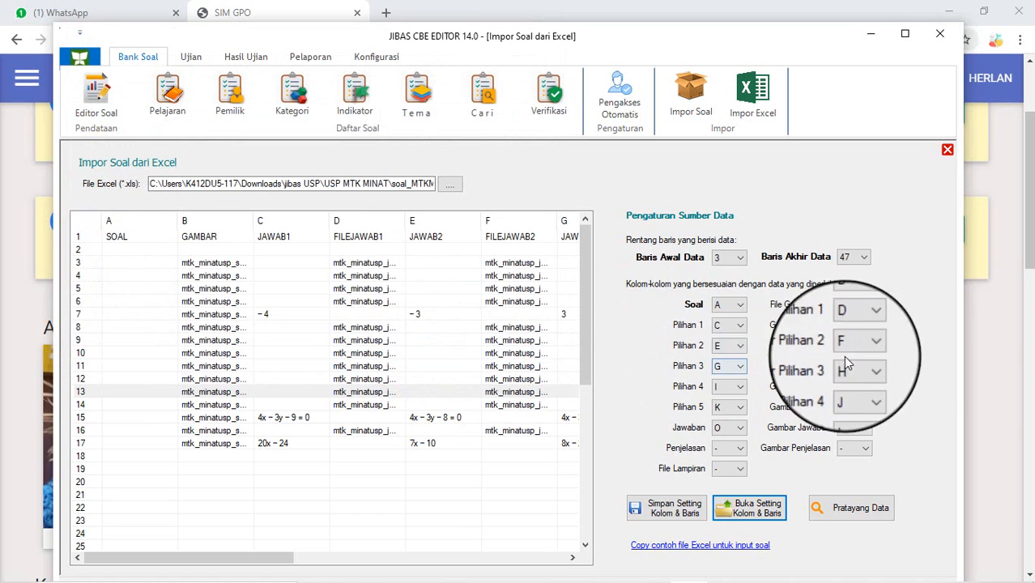
click(482, 392)
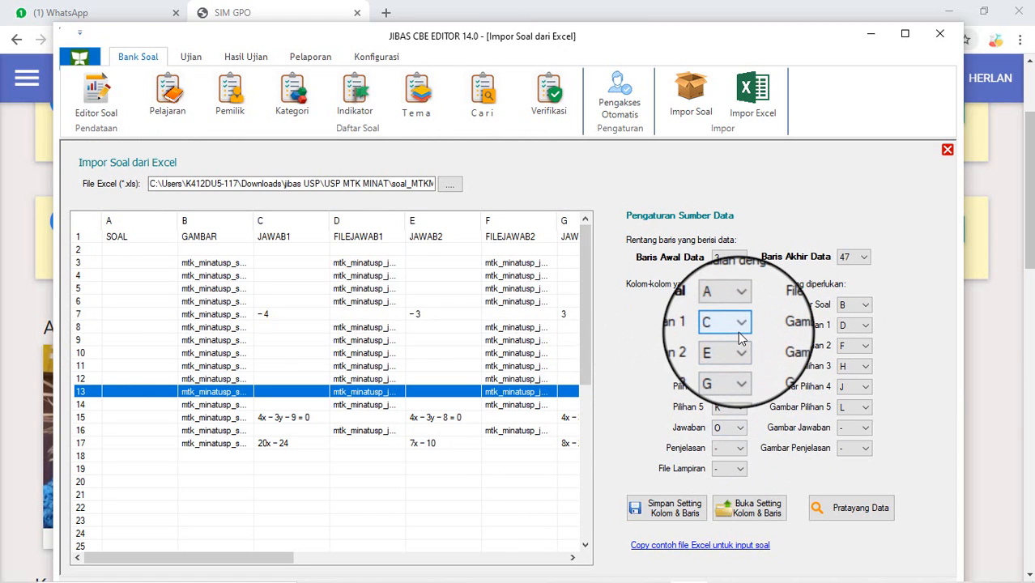
click(450, 264)
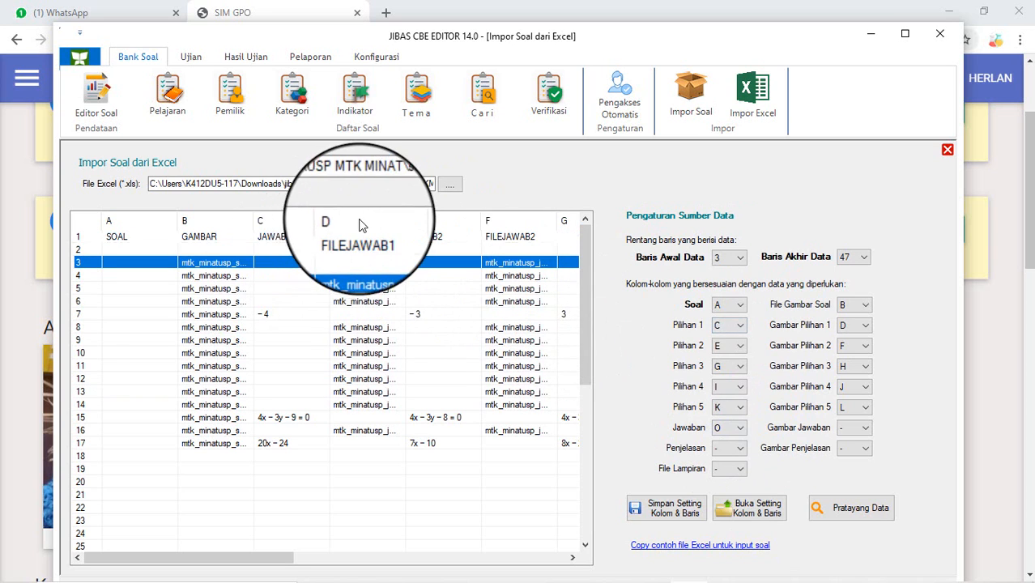
click(217, 236)
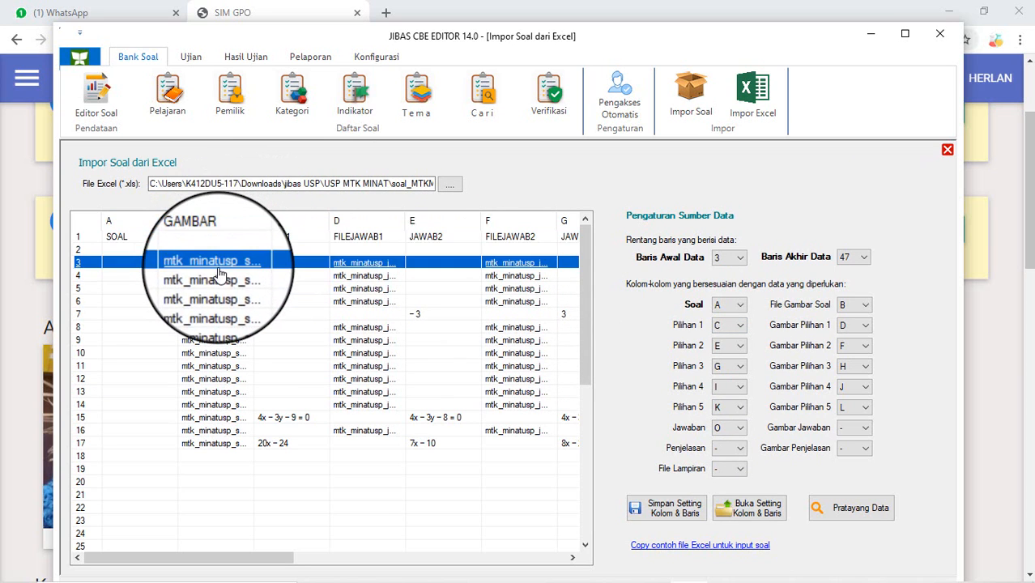
click(212, 263)
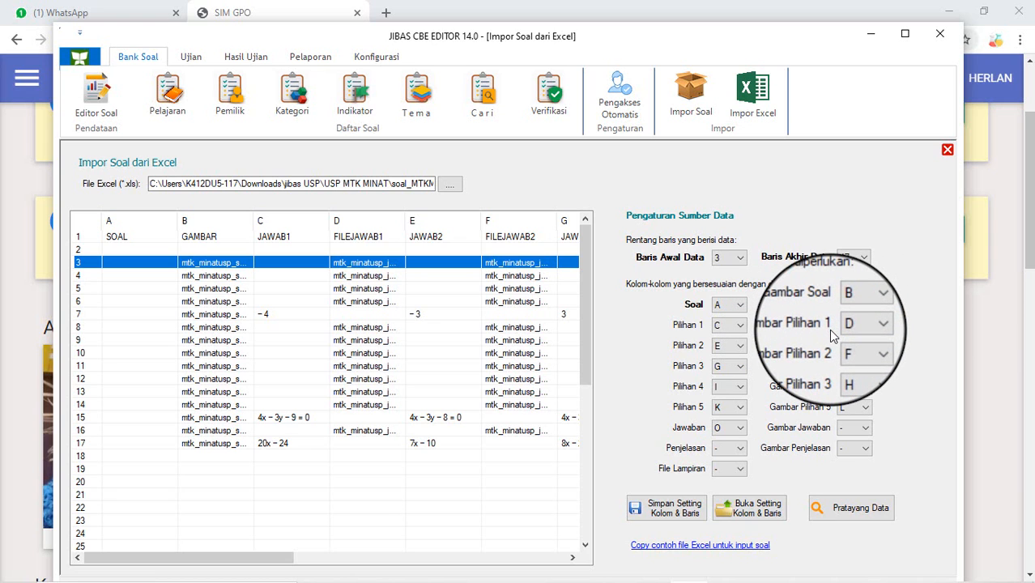
click(361, 250)
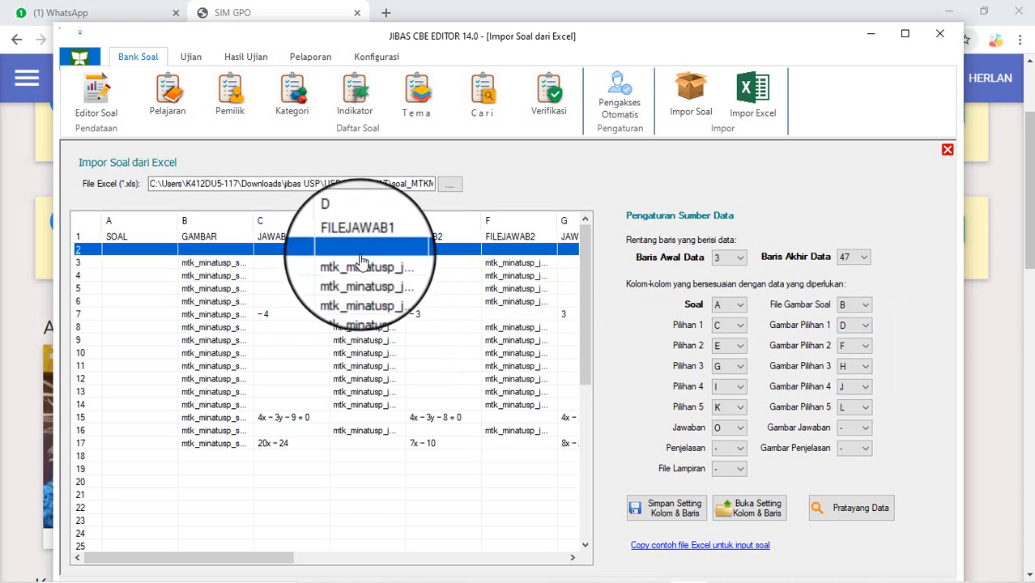
click(366, 316)
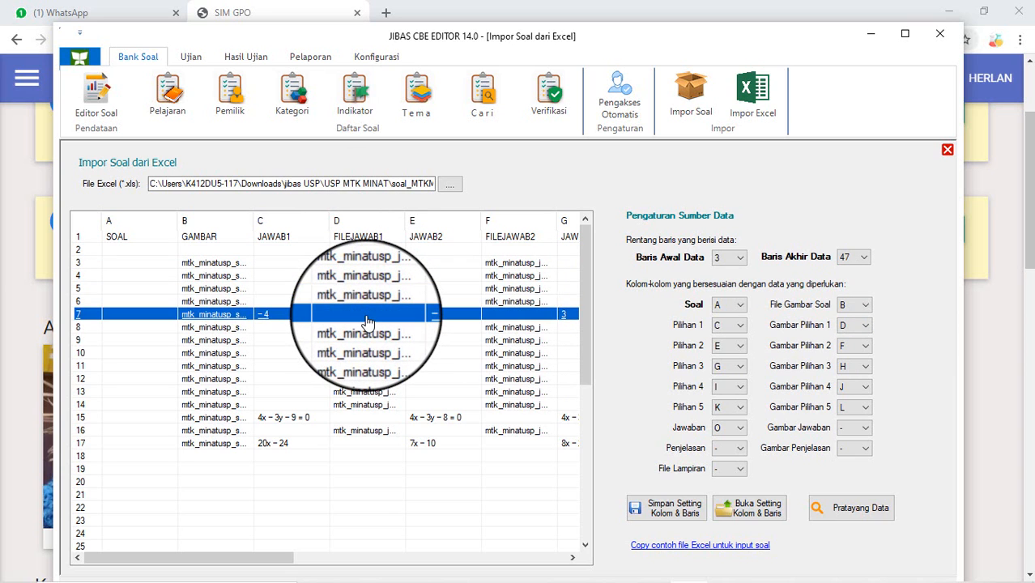
click(369, 366)
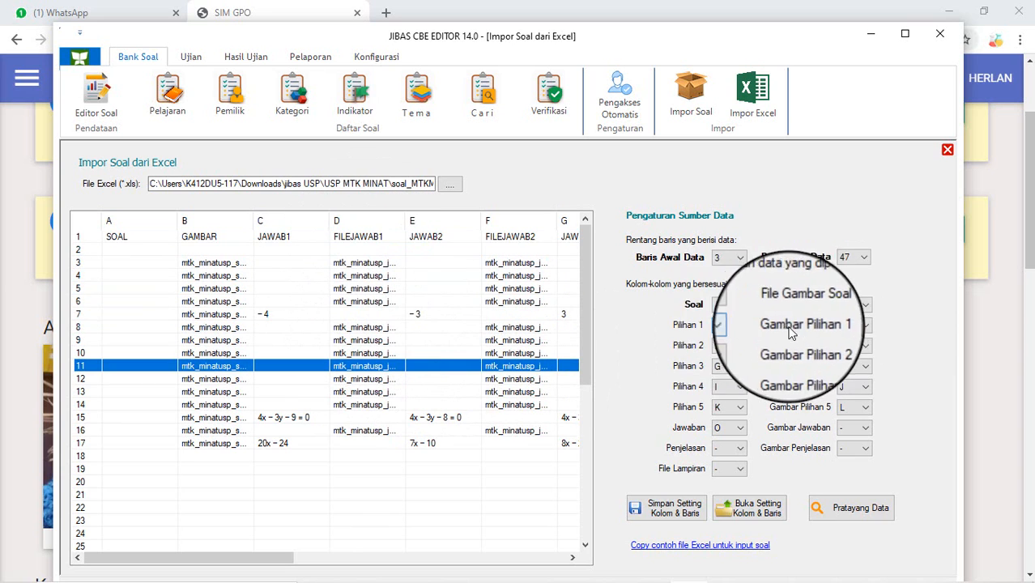
Step: Scroll the grid to columns J–O and preview question 1 of 45 with Pratayang Data
click(265, 315)
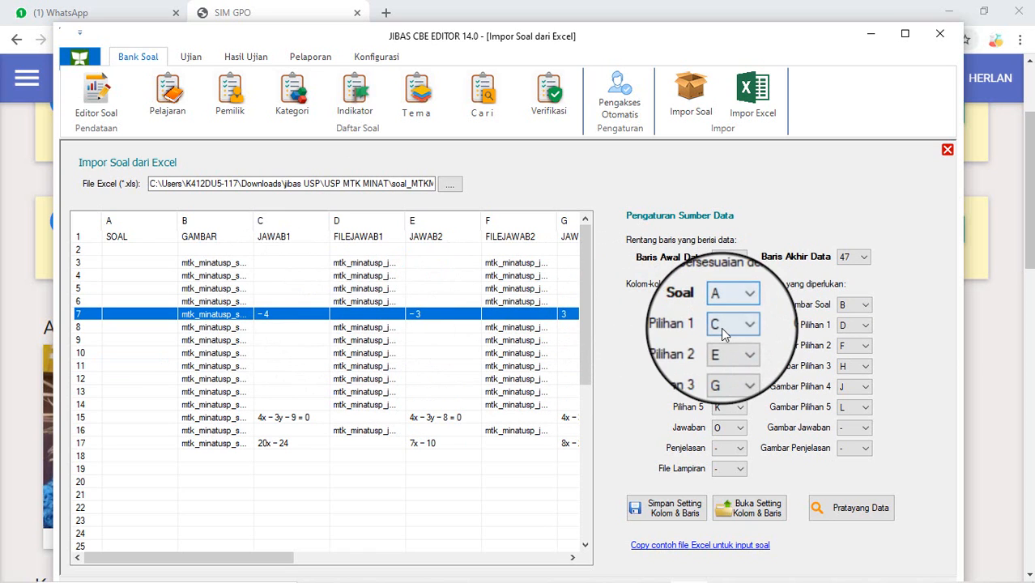
click(289, 327)
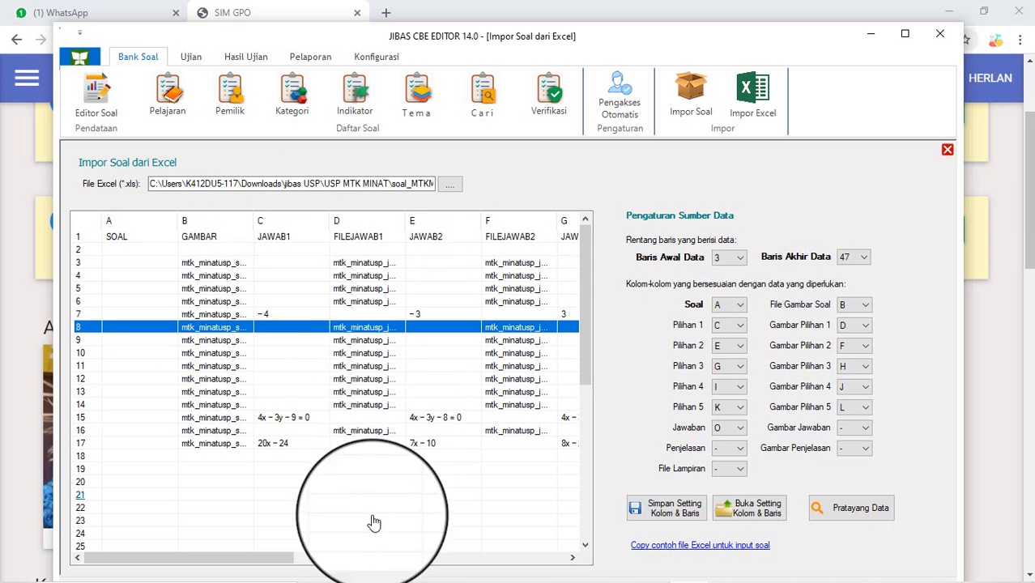
drag(280, 559, 550, 556)
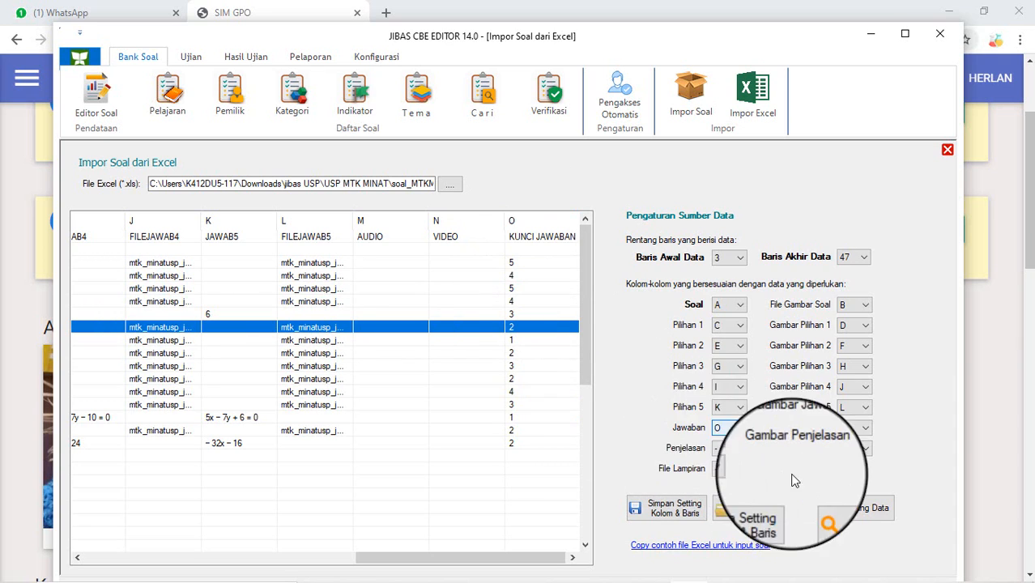
click(840, 508)
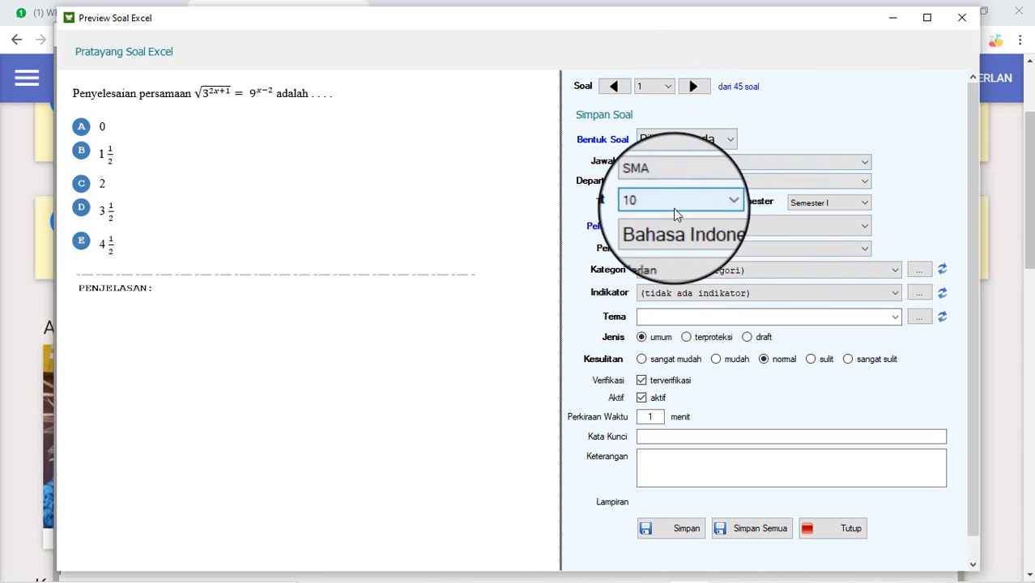
Step: Keep Bahasa Indonesia as the subject, step through seven previewed questions, then close the preview
click(679, 226)
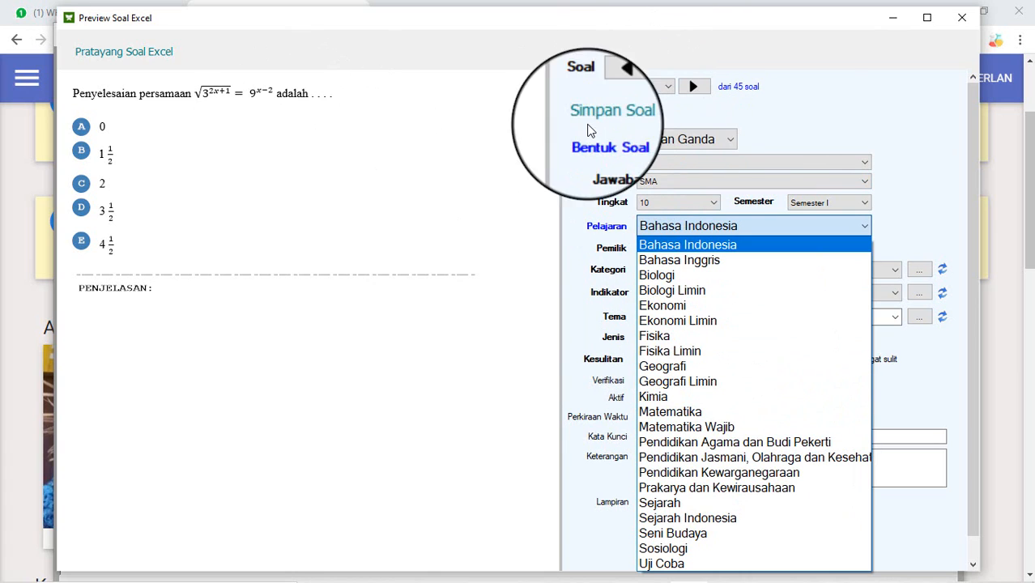
click(698, 85)
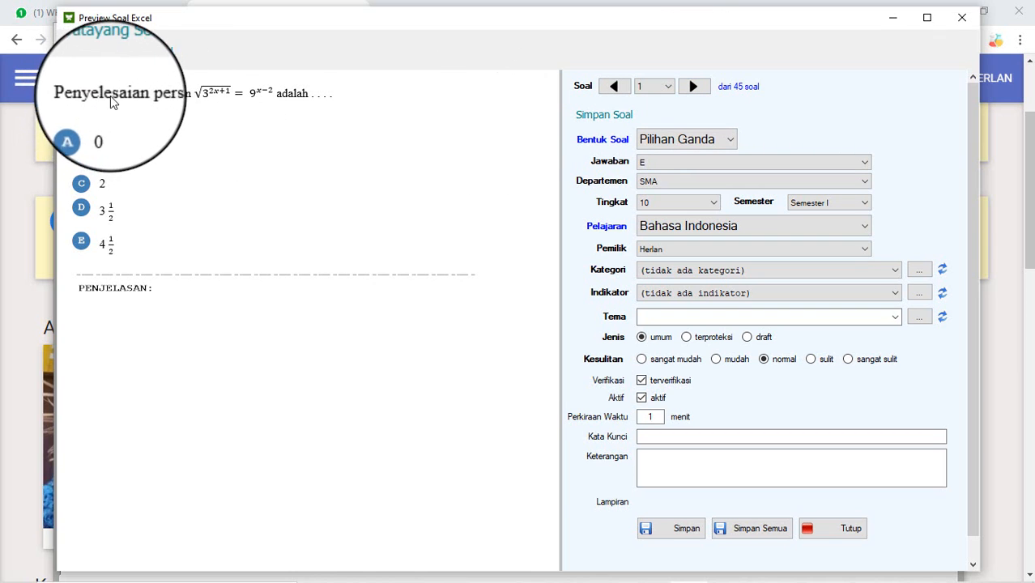
click(693, 87)
click(693, 88)
click(693, 89)
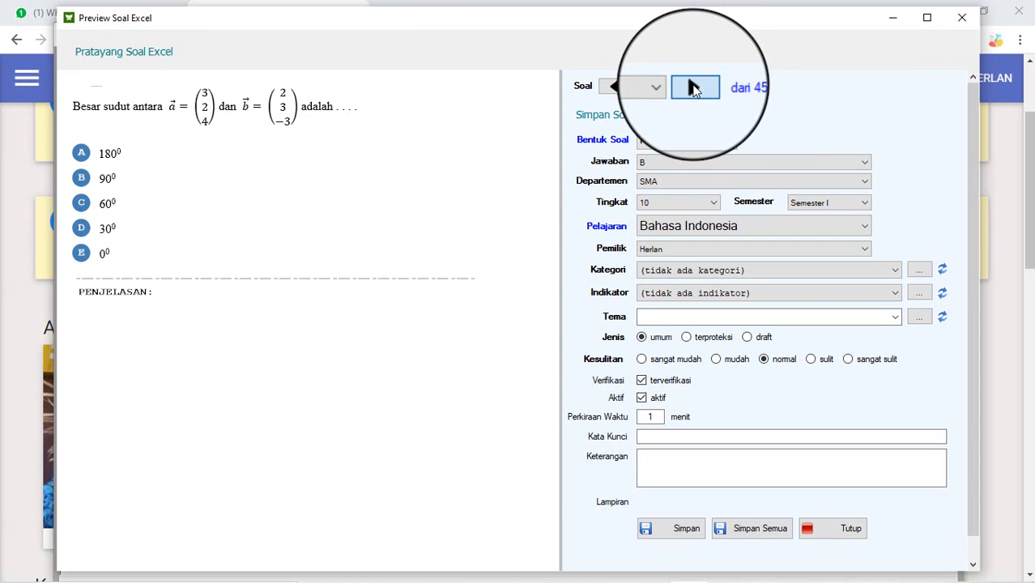
click(693, 88)
click(693, 87)
click(693, 88)
click(694, 88)
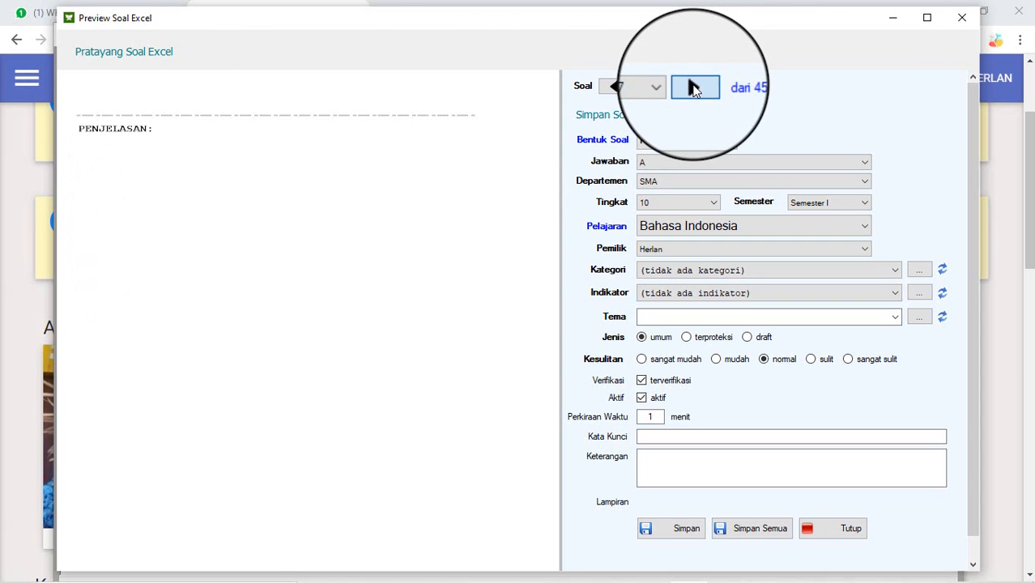
click(848, 534)
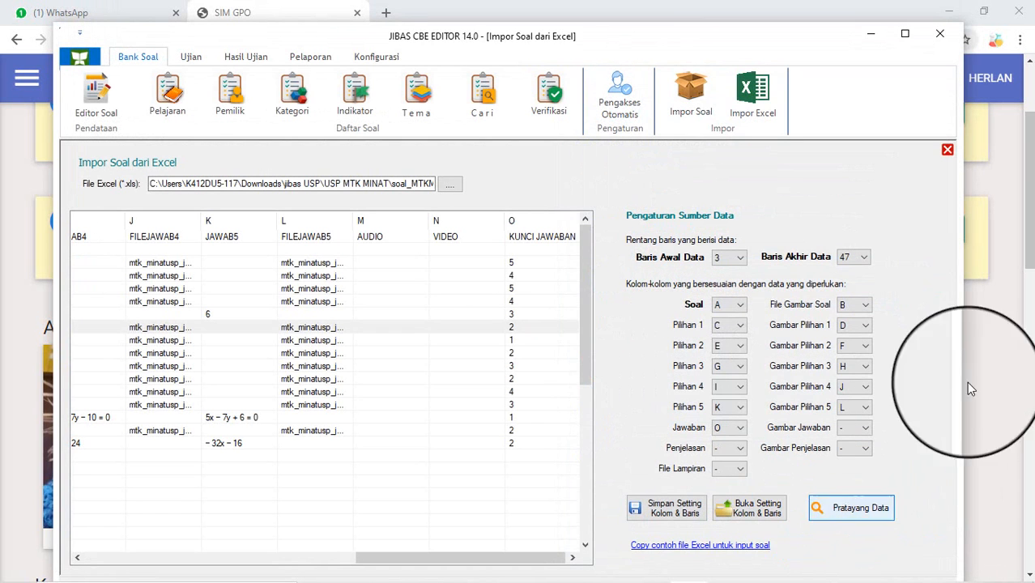
Step: Close the Impor Soal dari Excel panel and switch to the soal_MTKMINAT_2021 workbook
click(947, 149)
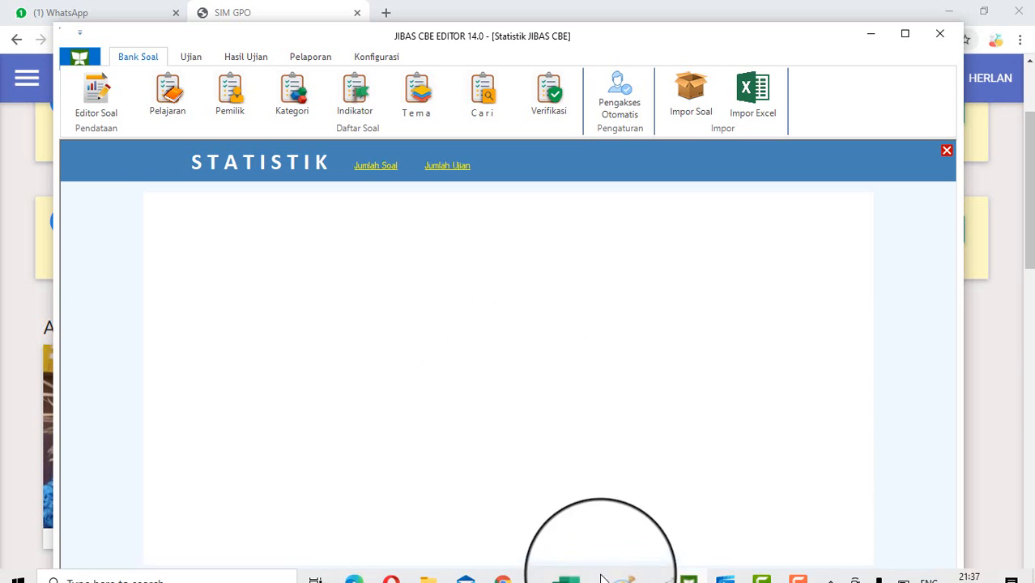
click(577, 576)
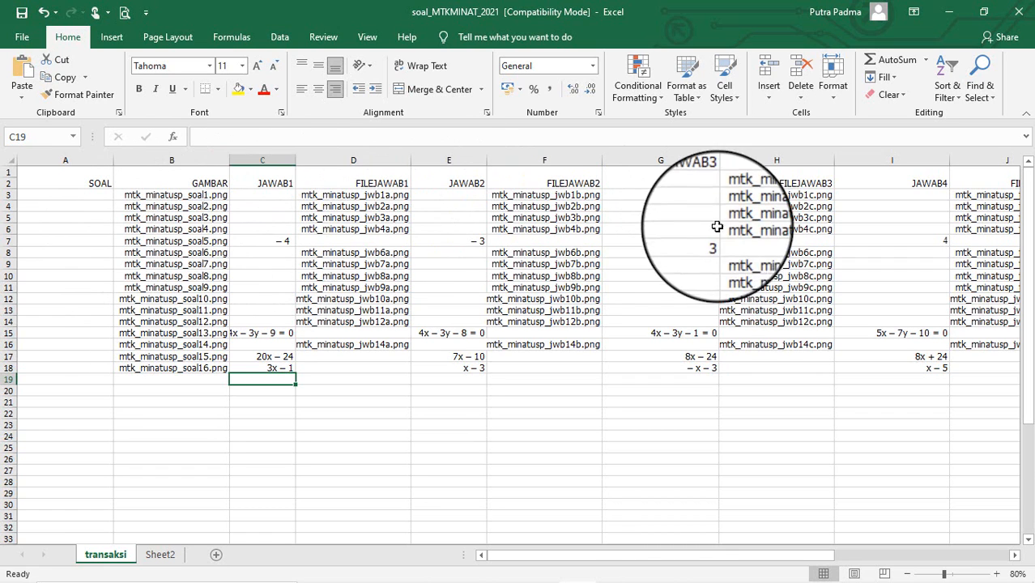
drag(701, 555, 476, 556)
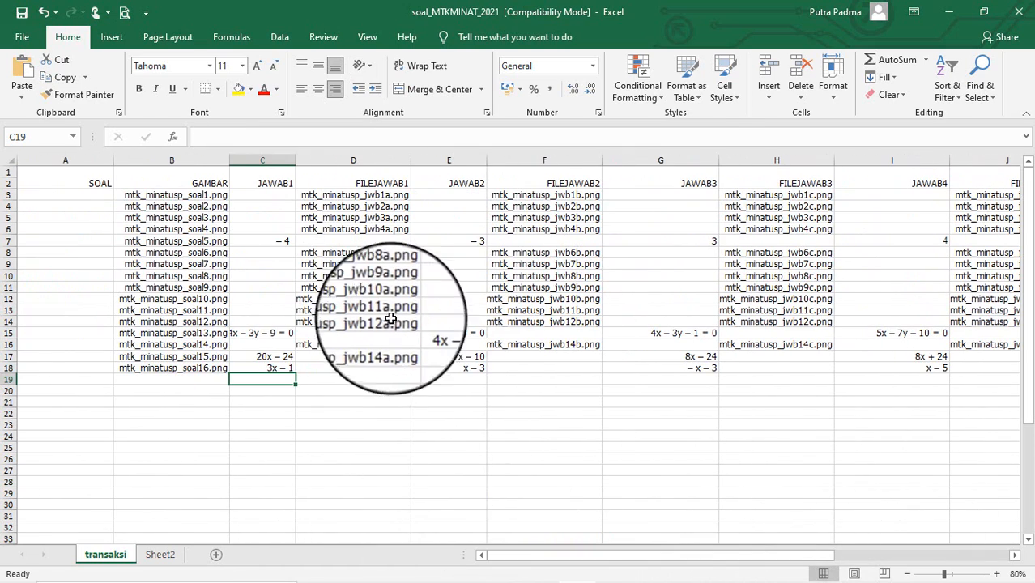
scroll(481, 405, down, 2)
scroll(455, 455, up, 2)
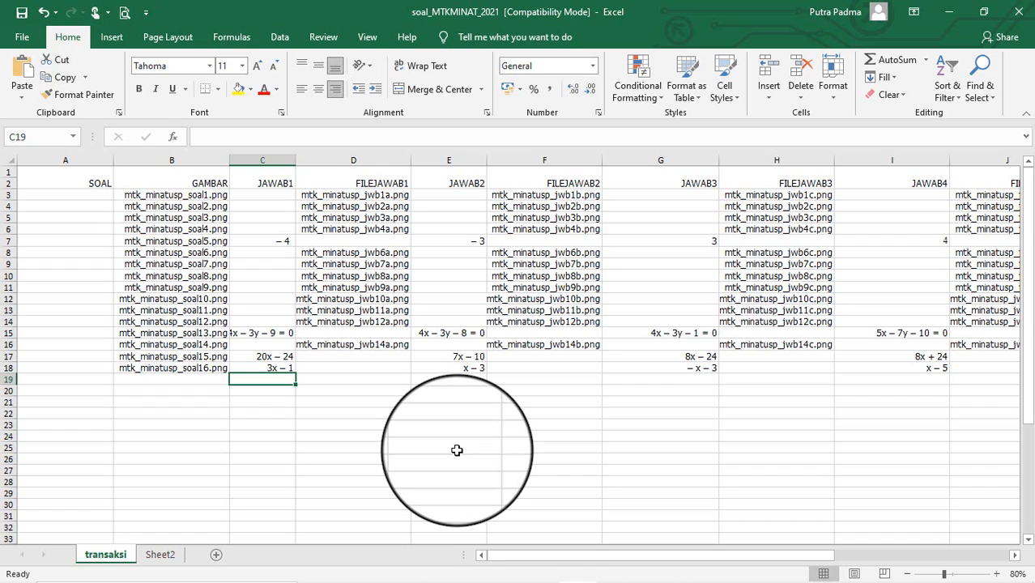
key(Right)
key(Right)
key(Right)
key(Right)
key(Right)
key(Right)
key(Right)
key(Right)
key(Right)
key(Right)
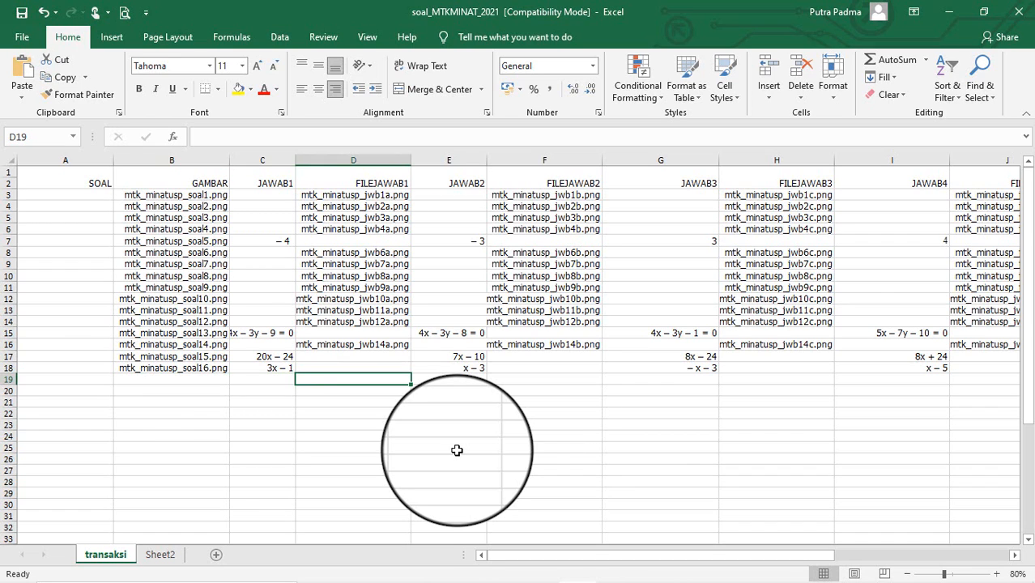
key(Left)
key(Left)
key(Left)
key(Left)
key(Left)
key(Left)
key(Left)
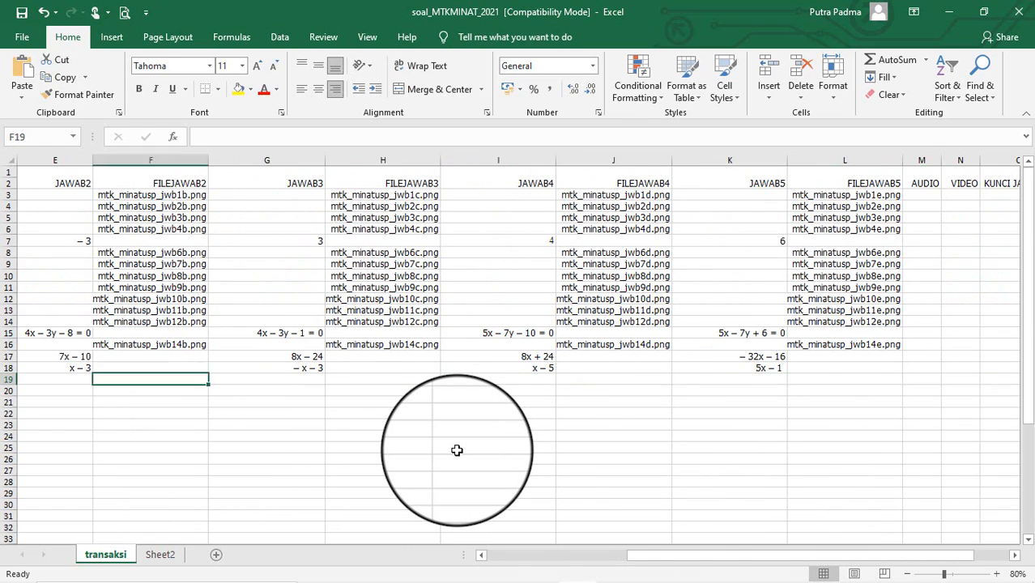
key(Right)
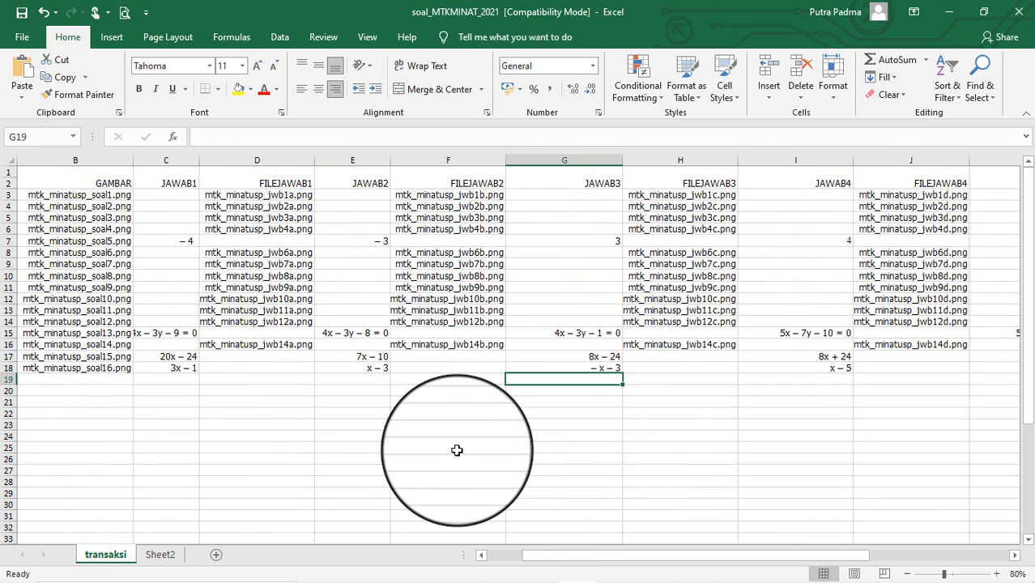
key(Right)
key(Right)
key(Right)
key(Right)
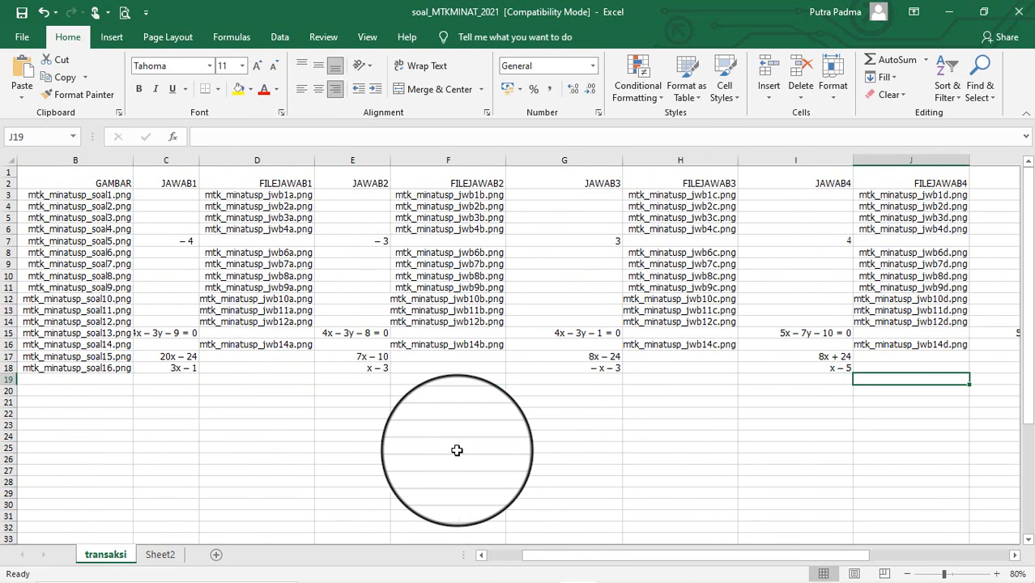
key(Right)
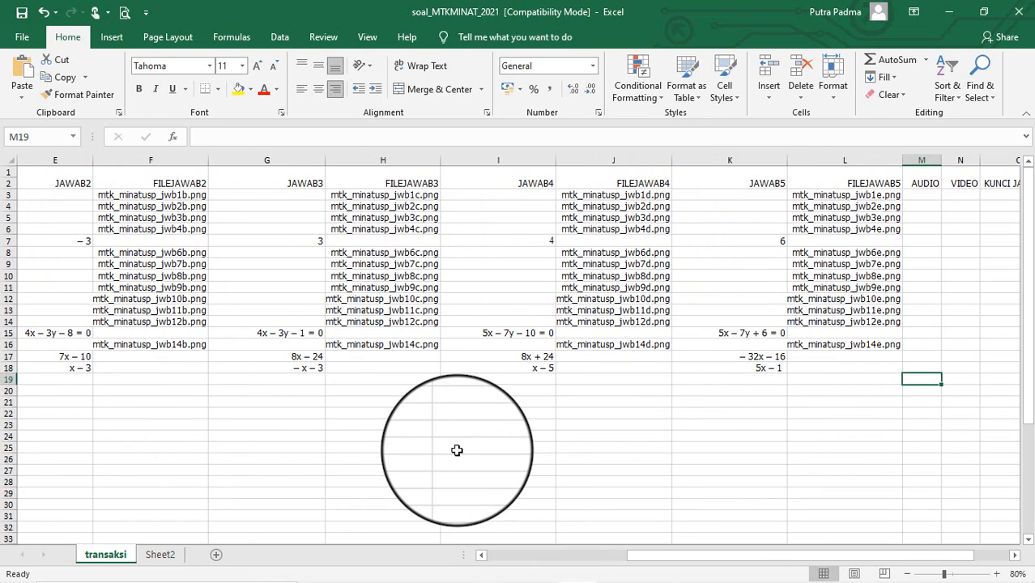
key(Left)
key(Left)
key(Left)
key(Left)
key(Left)
key(Left)
key(Left)
key(Left)
key(Left)
key(Left)
key(Left)
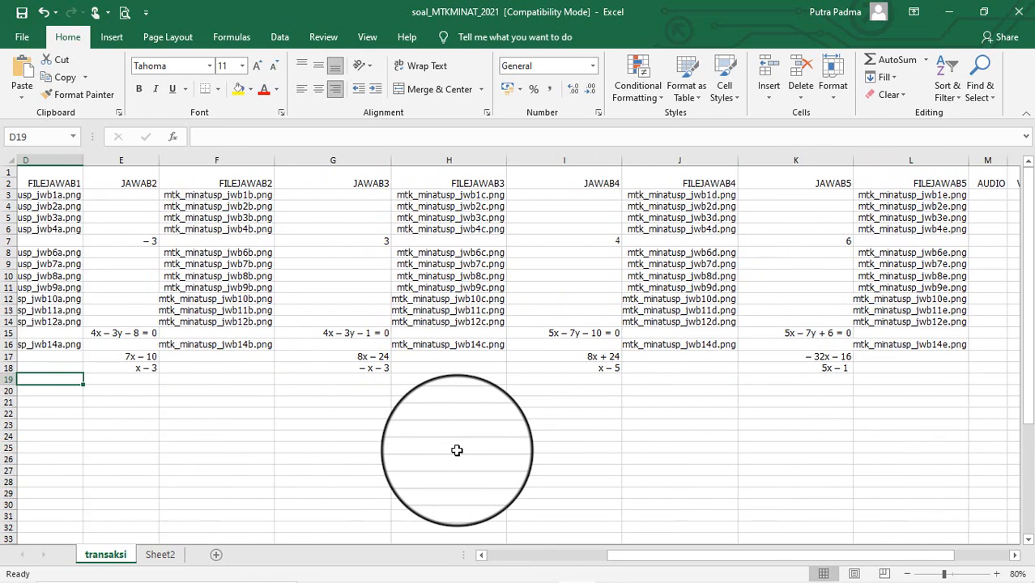
key(Right)
key(Right)
key(Right)
key(Right)
key(Right)
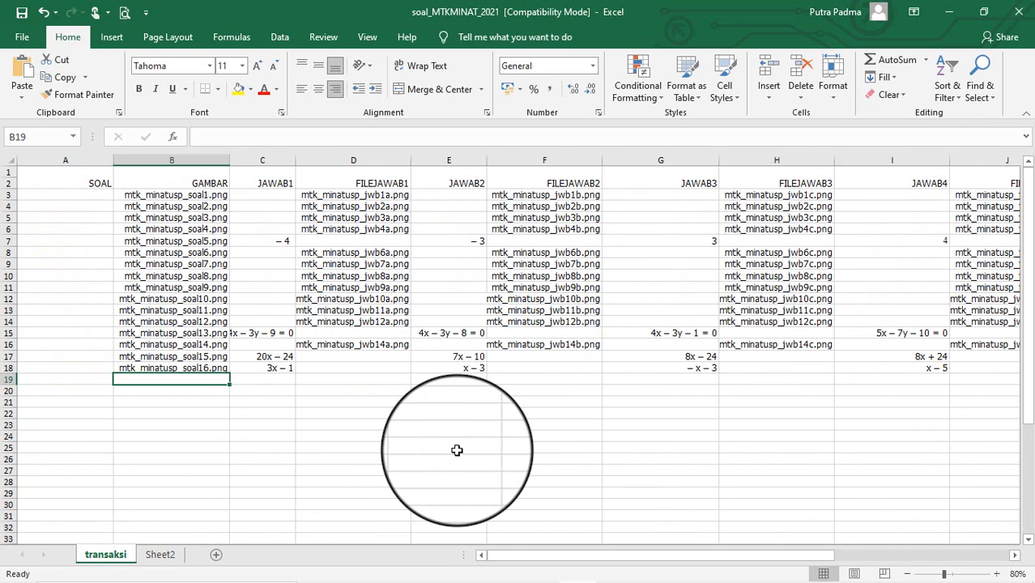
key(Right)
key(Right)
key(Right)
key(Right)
key(Right)
key(Right)
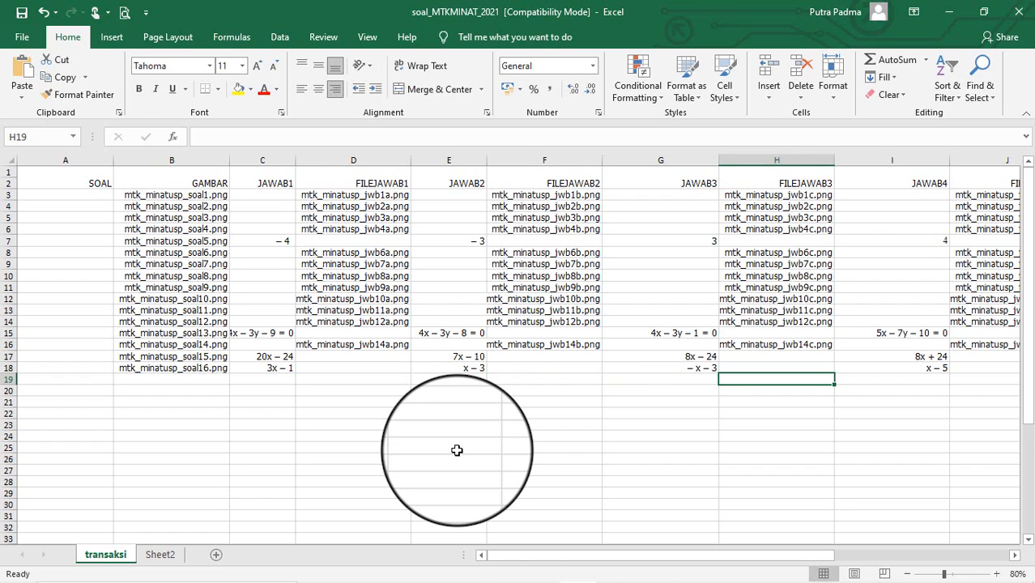
key(Right)
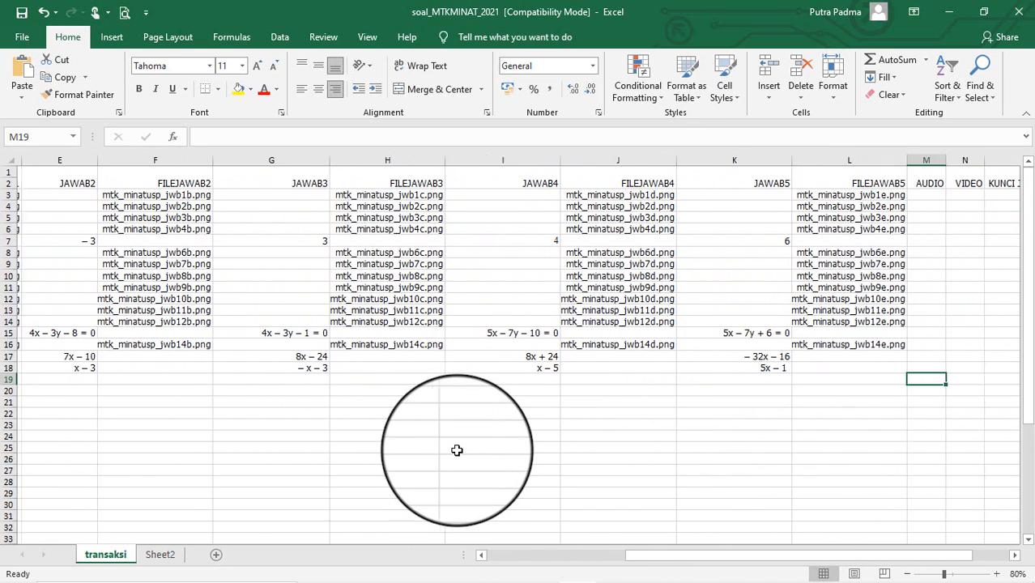
key(Left)
key(Left)
key(Left)
key(Left)
key(Left)
key(Left)
key(Left)
key(Left)
key(Left)
key(Left)
key(Left)
key(Left)
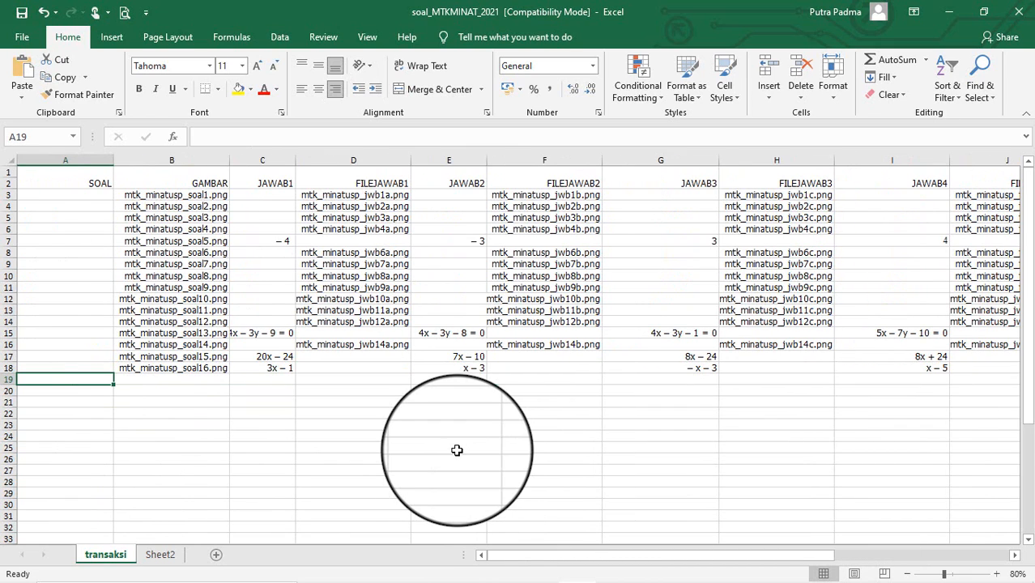
mouse_move(509, 571)
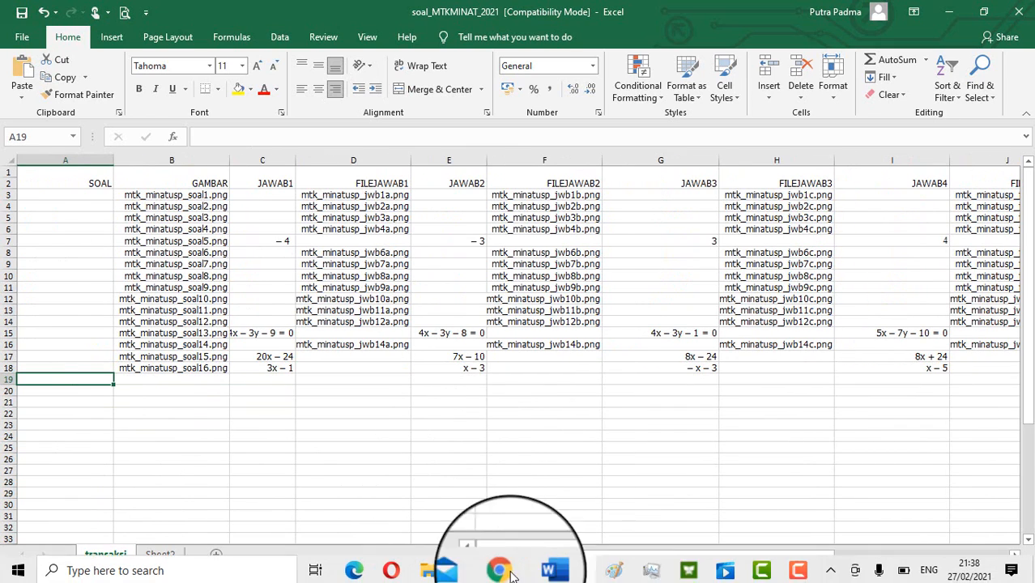
click(805, 578)
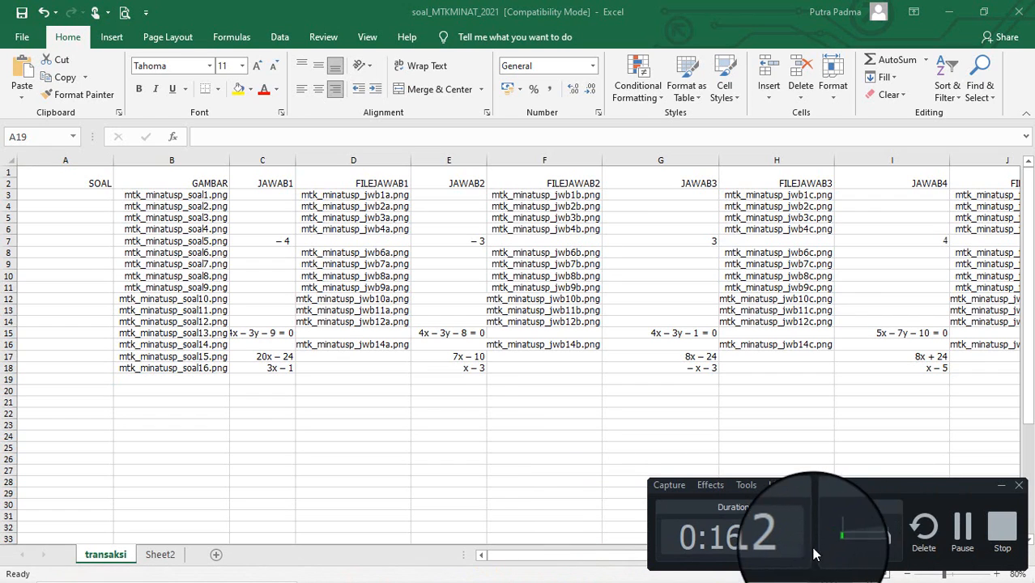